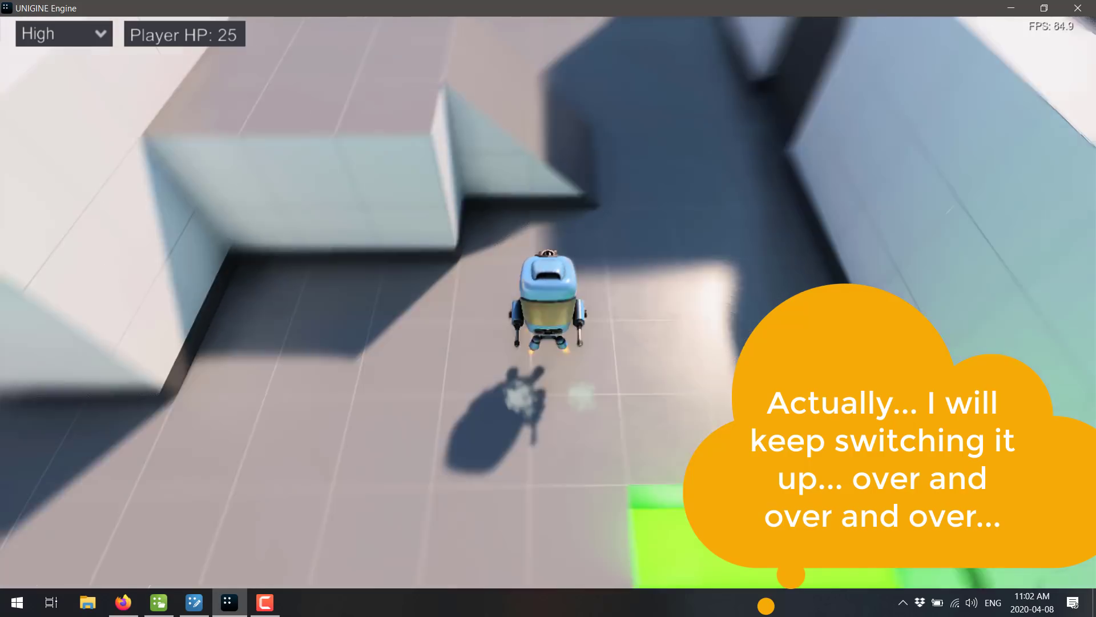
# - Drive the robot through the corridors, destroying a red robot and turret, until HP hits 0, then exit
pyautogui.press('w')
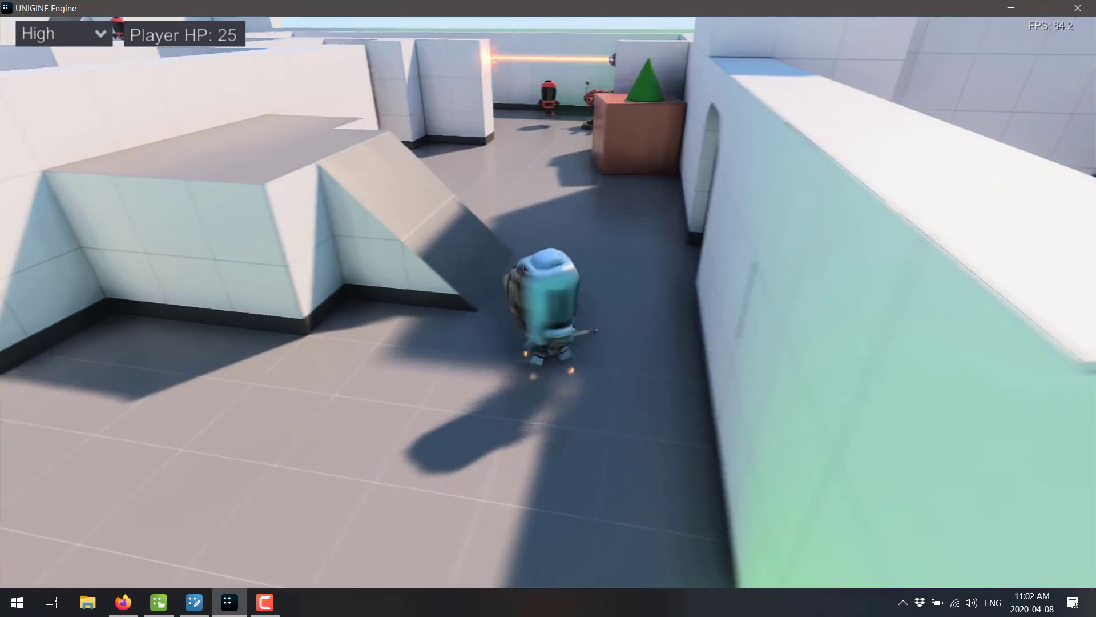
pyautogui.press('w')
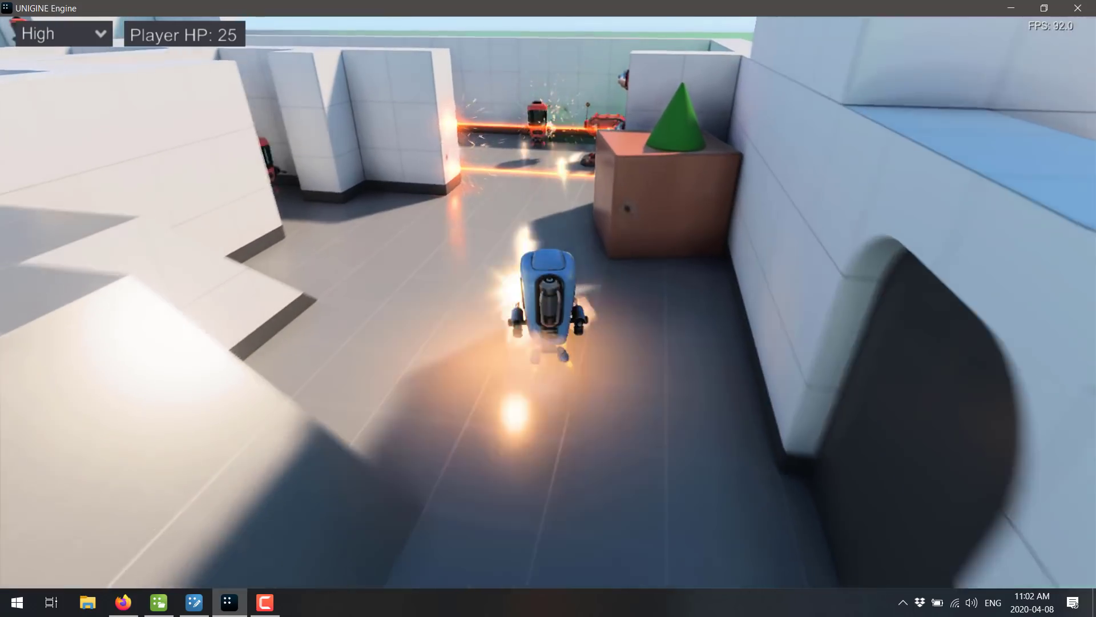
pyautogui.press('w')
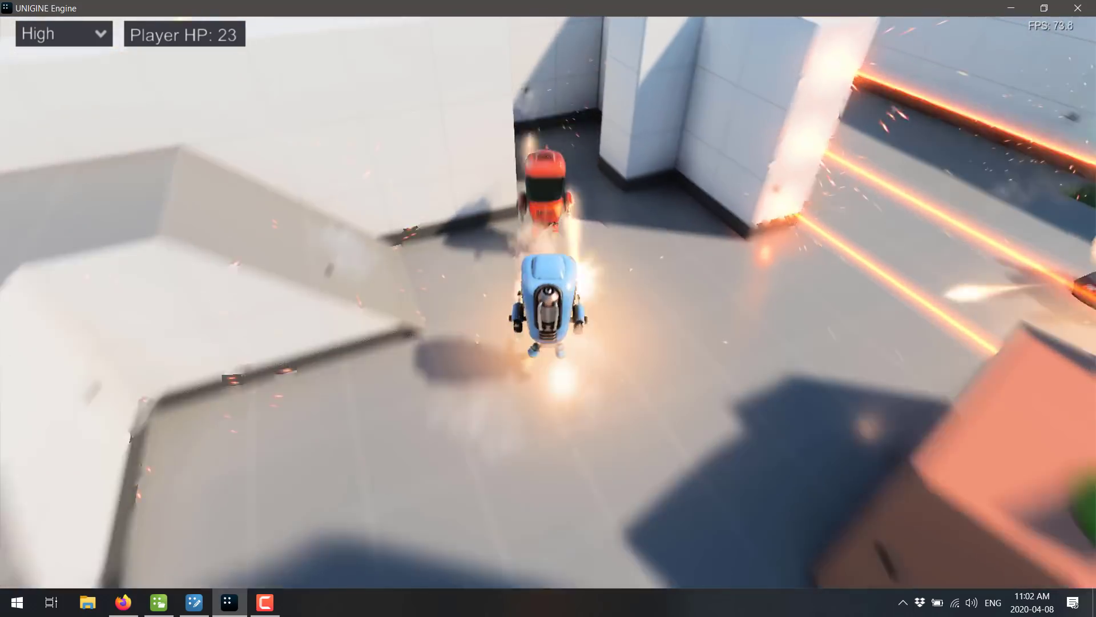
pyautogui.press('w')
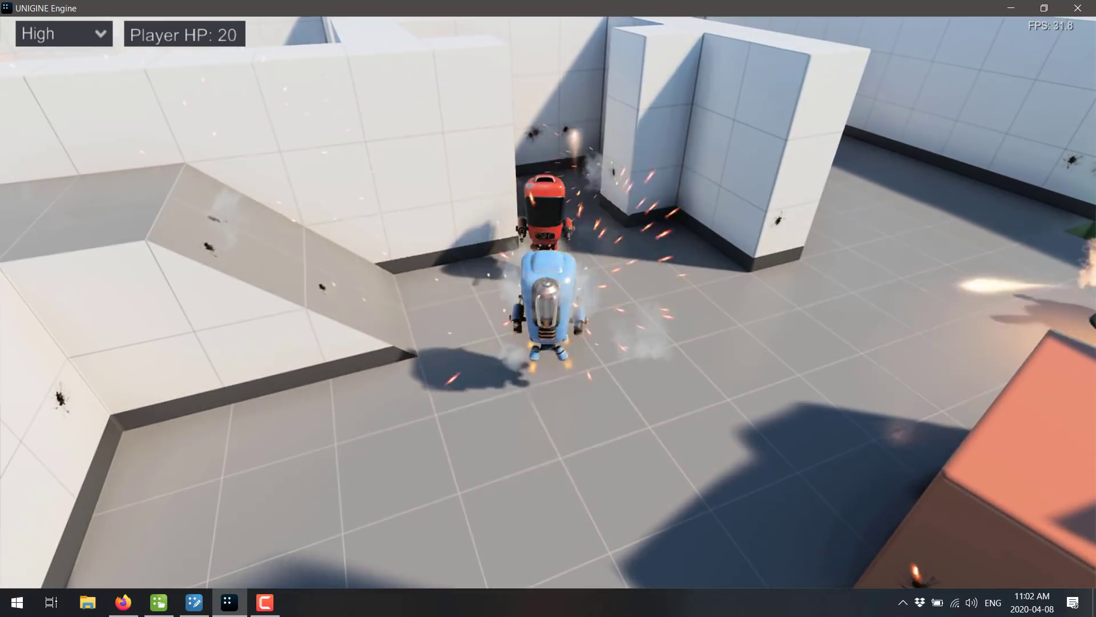
pyautogui.press('w')
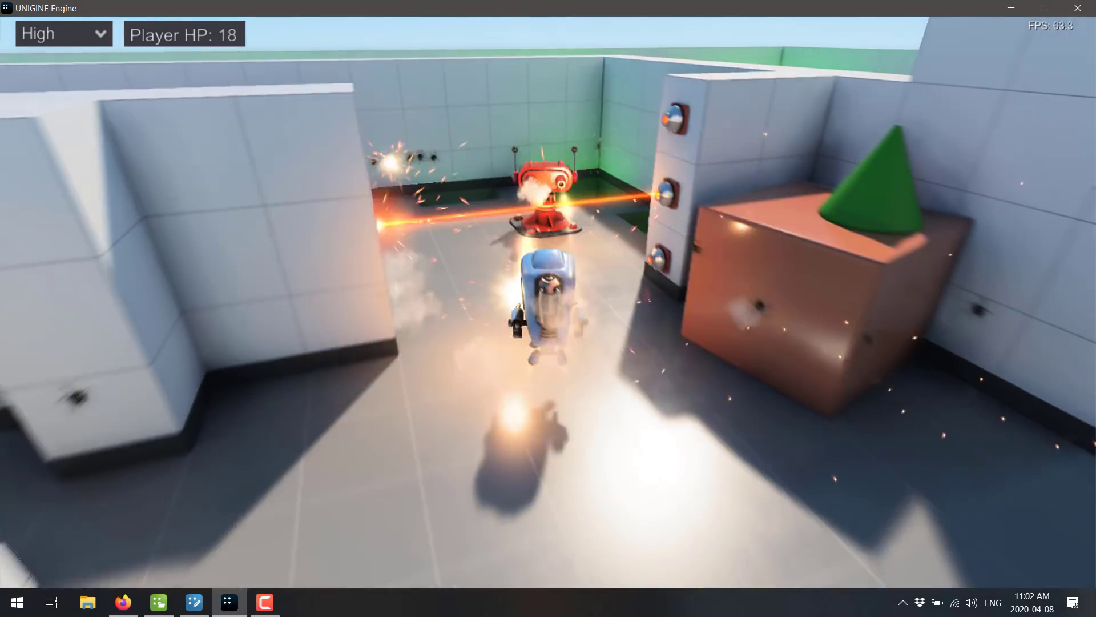
pyautogui.press('w')
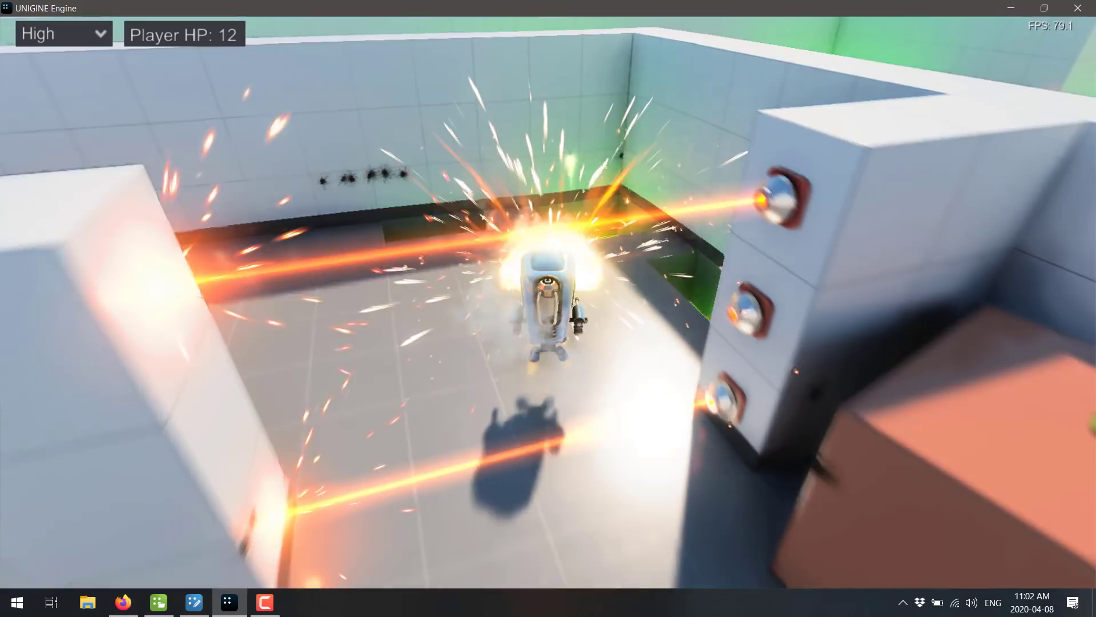
pyautogui.press('w')
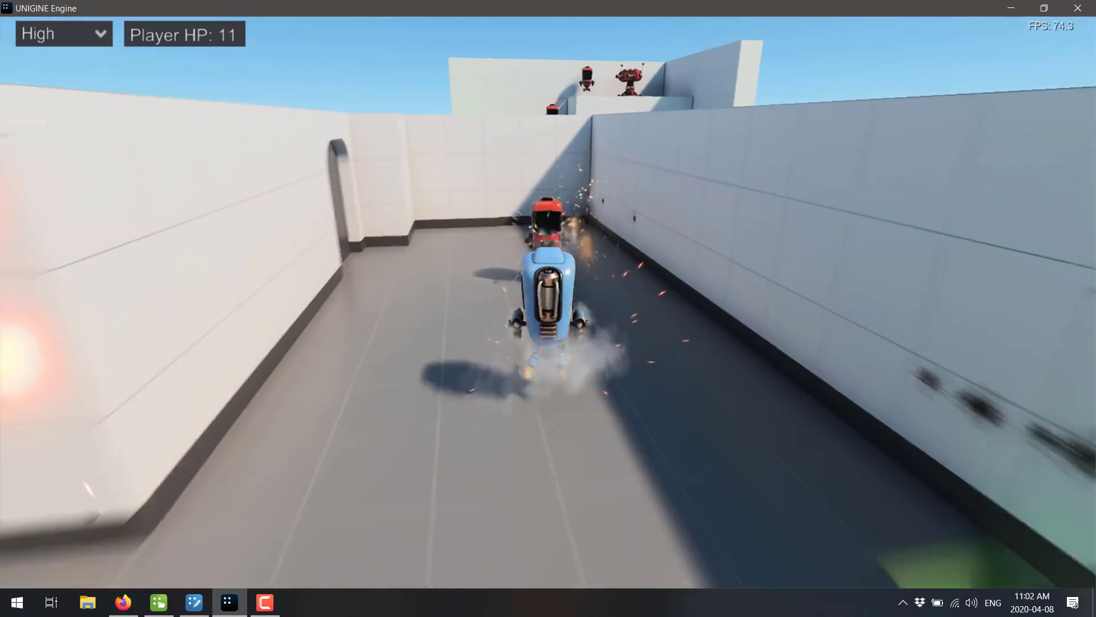
pyautogui.press('w')
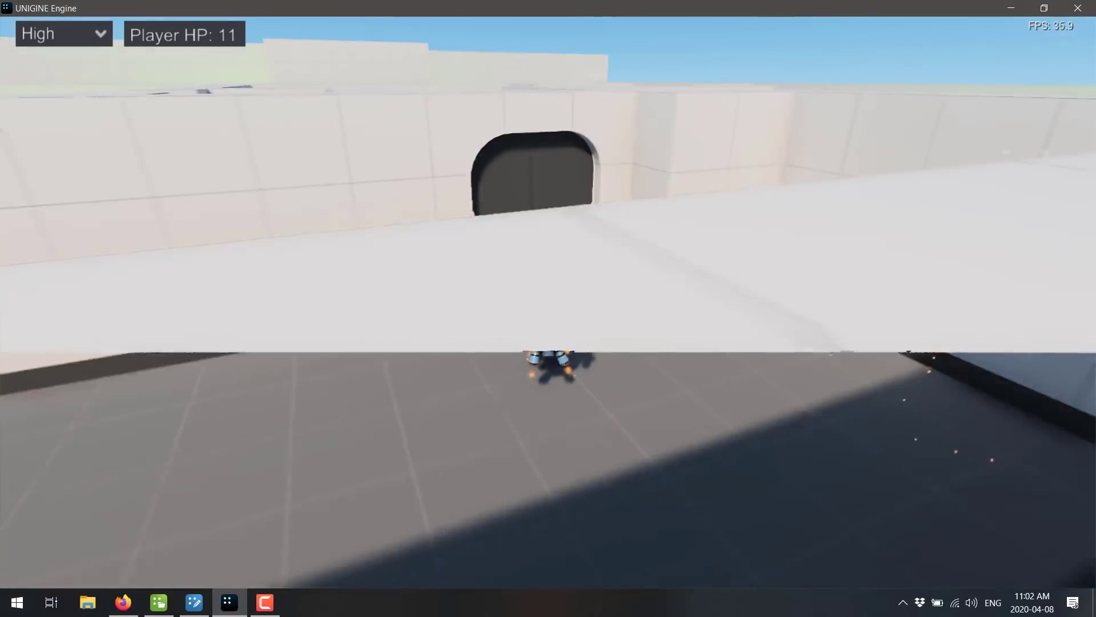
pyautogui.press('w')
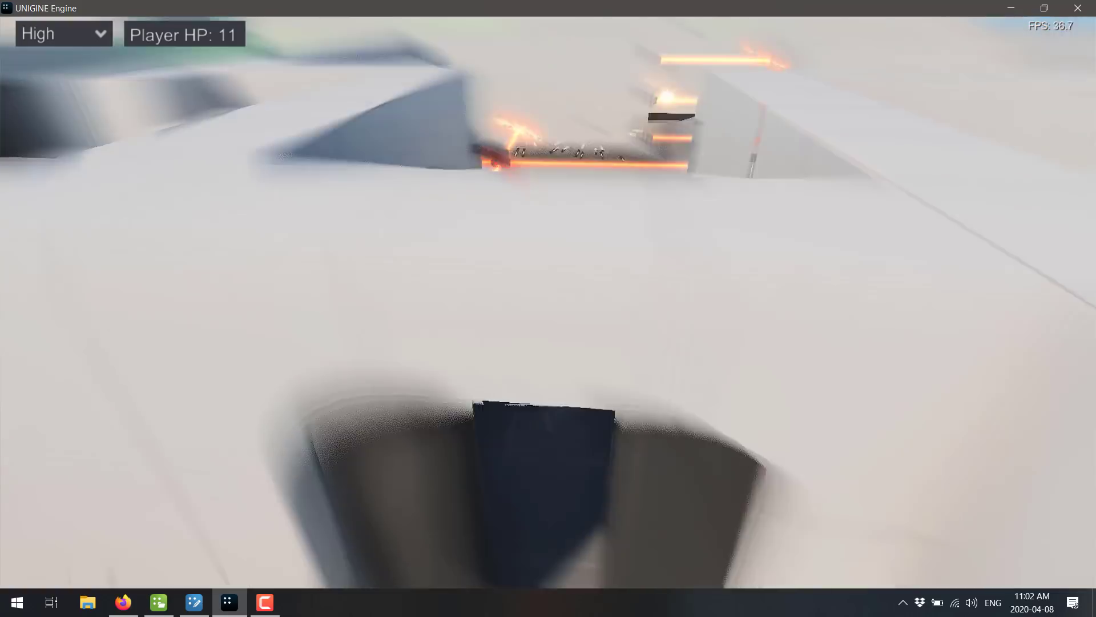
pyautogui.press('w')
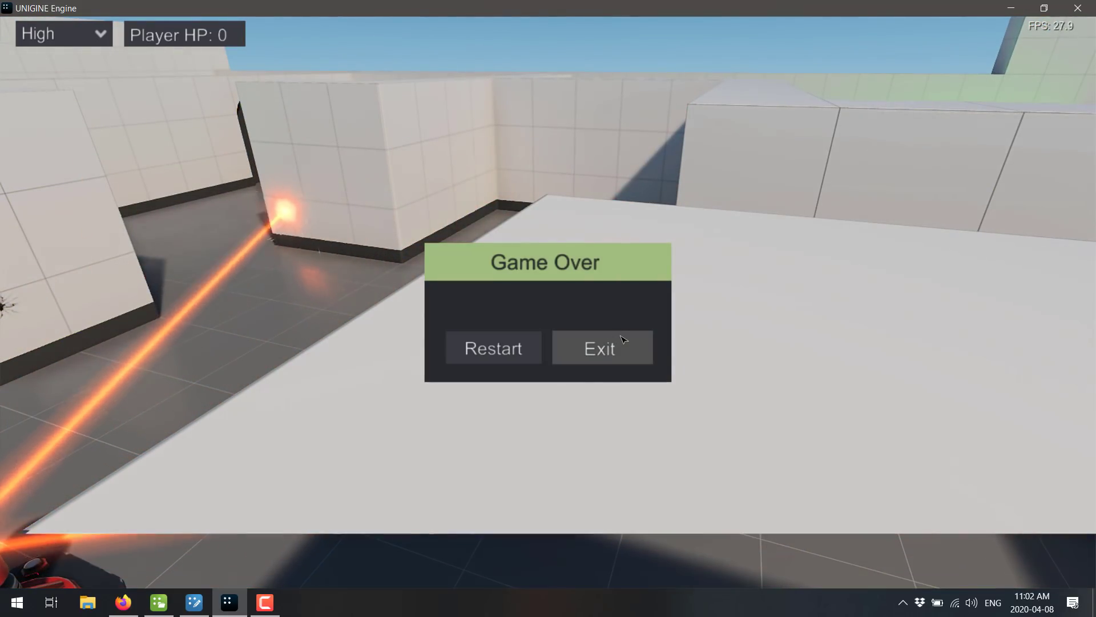
pyautogui.click(616, 342)
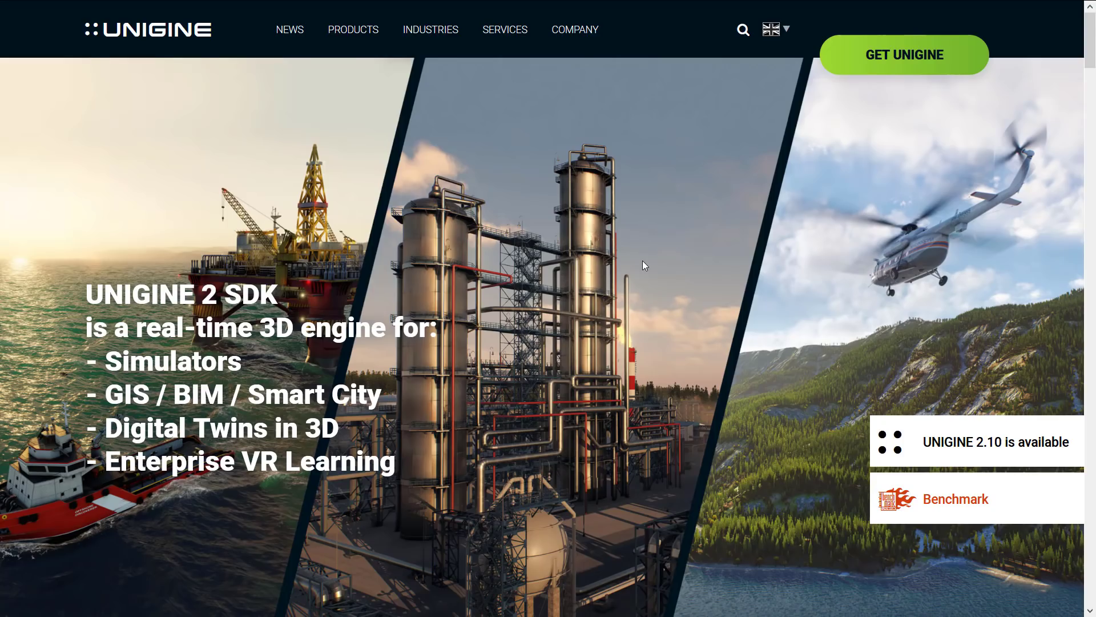
# - Switch to the Hands-On with Unigine Engine article and scroll down to its video and back
pyautogui.hotkey('ctrl', 'Tab')
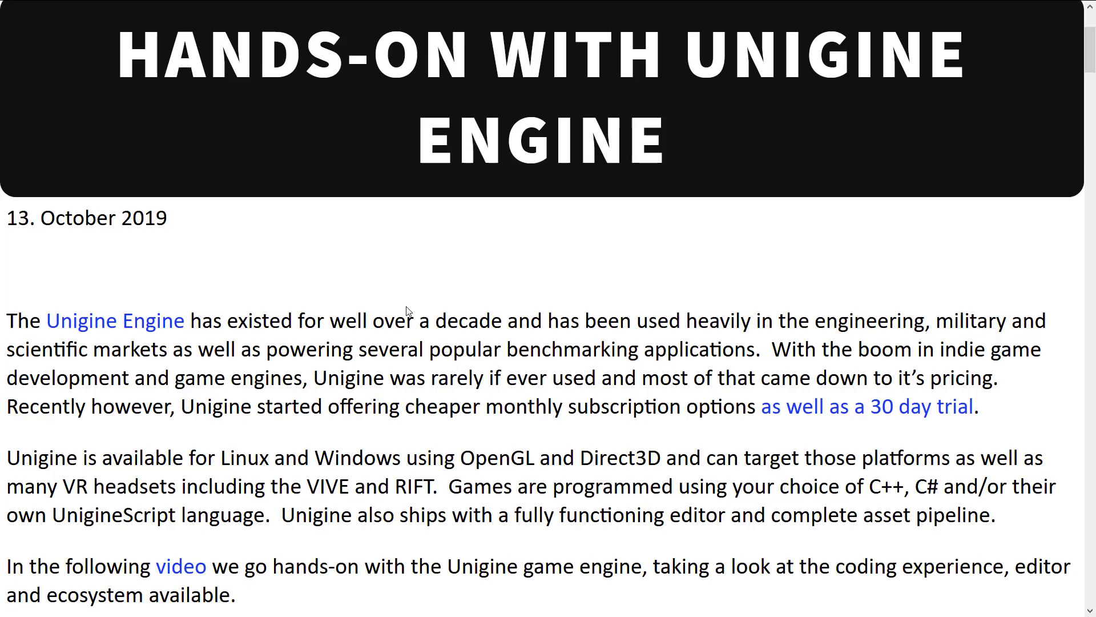
pyautogui.scroll(-3, 407, 311)
pyautogui.scroll(-15, 407, 311)
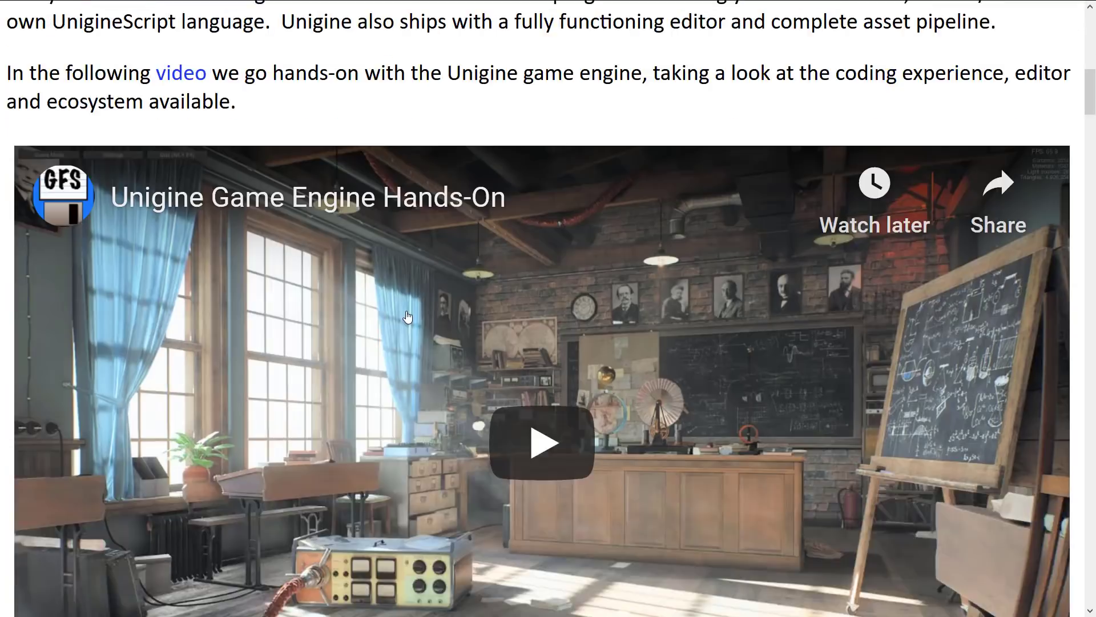
pyautogui.scroll(15, 406, 314)
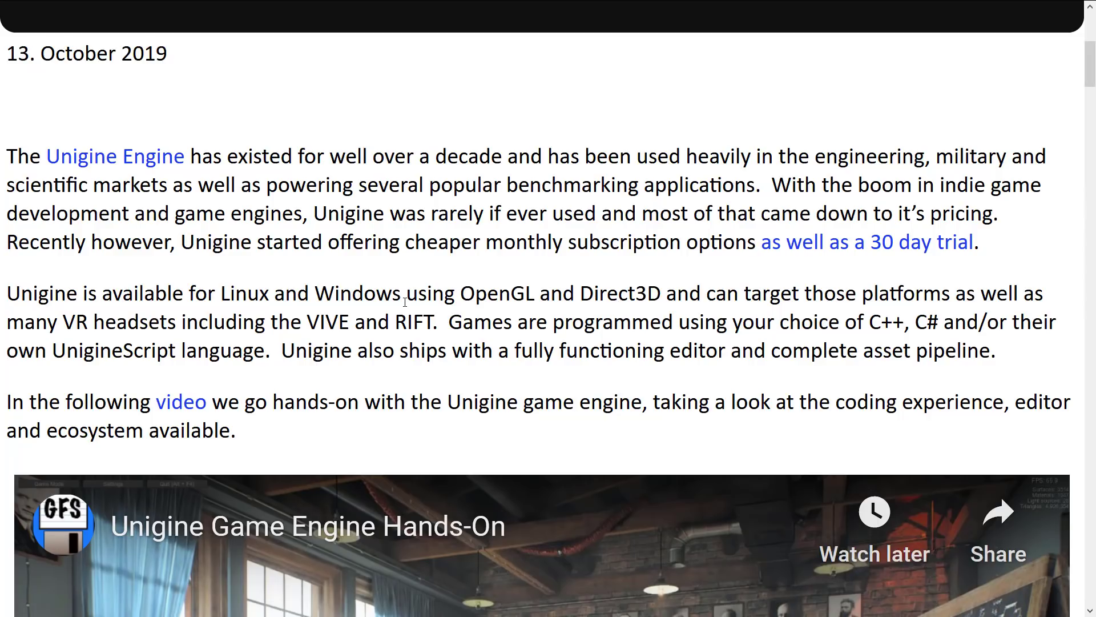
pyautogui.scroll(3, 404, 300)
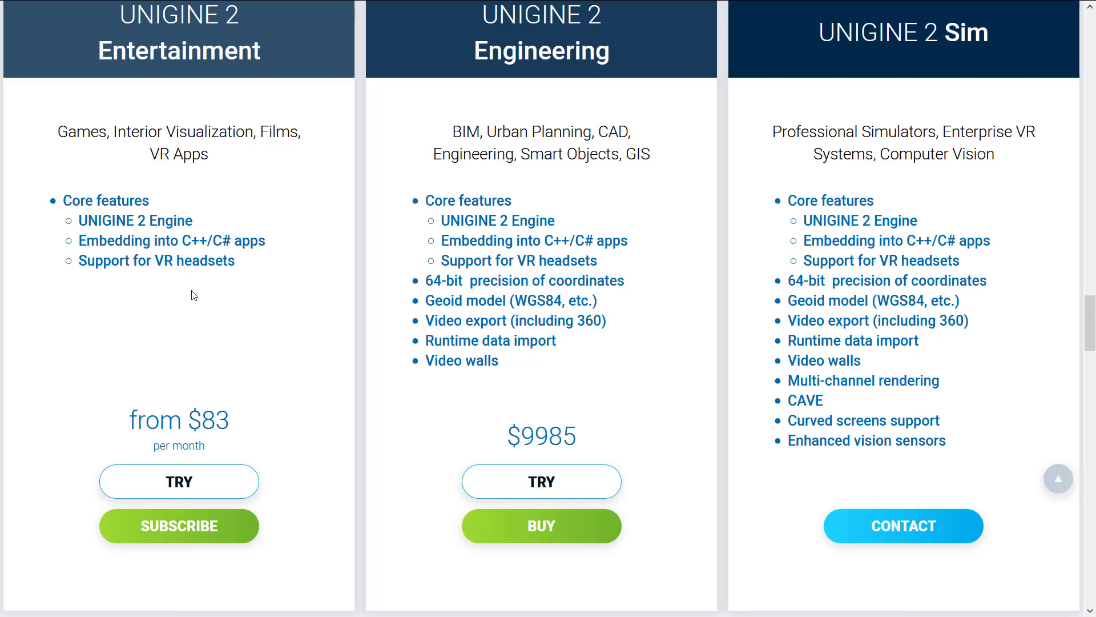
# - Switch to UNIGINE Editor and fly the viewport camera toward the player robot and turrets
pyautogui.hotkey('alt', 'Tab')
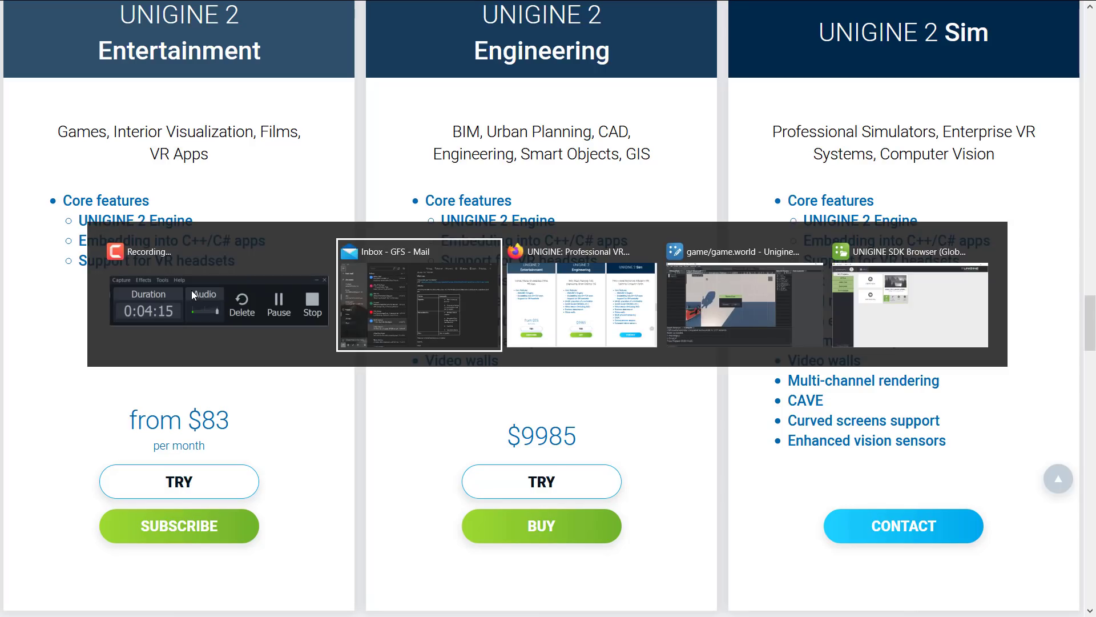
pyautogui.hotkey('alt', 'Tab')
pyautogui.hotkey('alt', 'Tab')
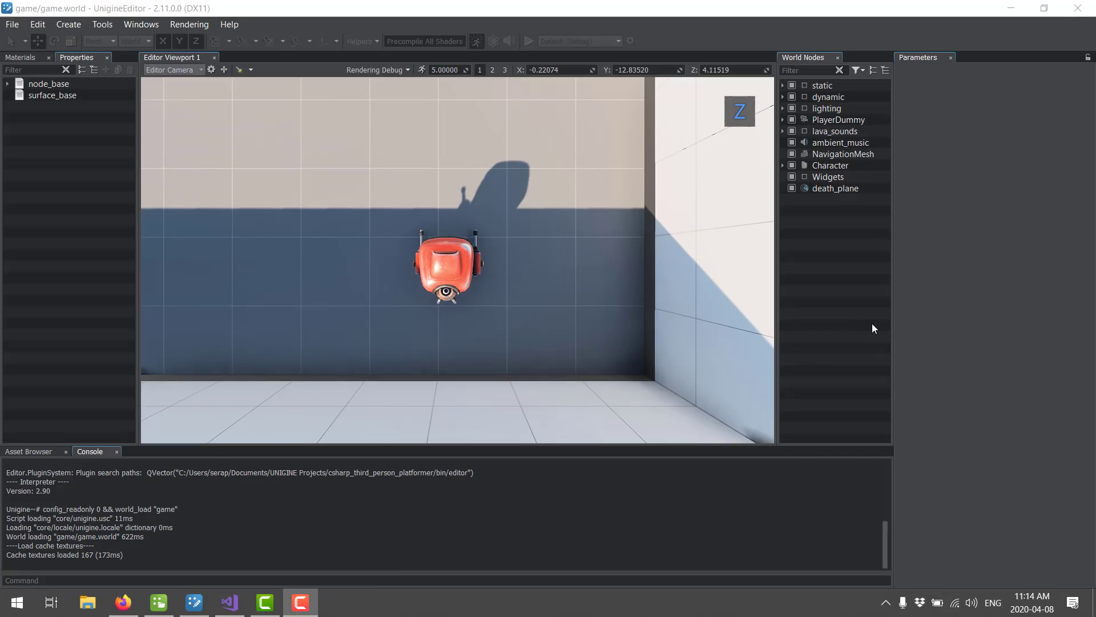
pyautogui.click(478, 263)
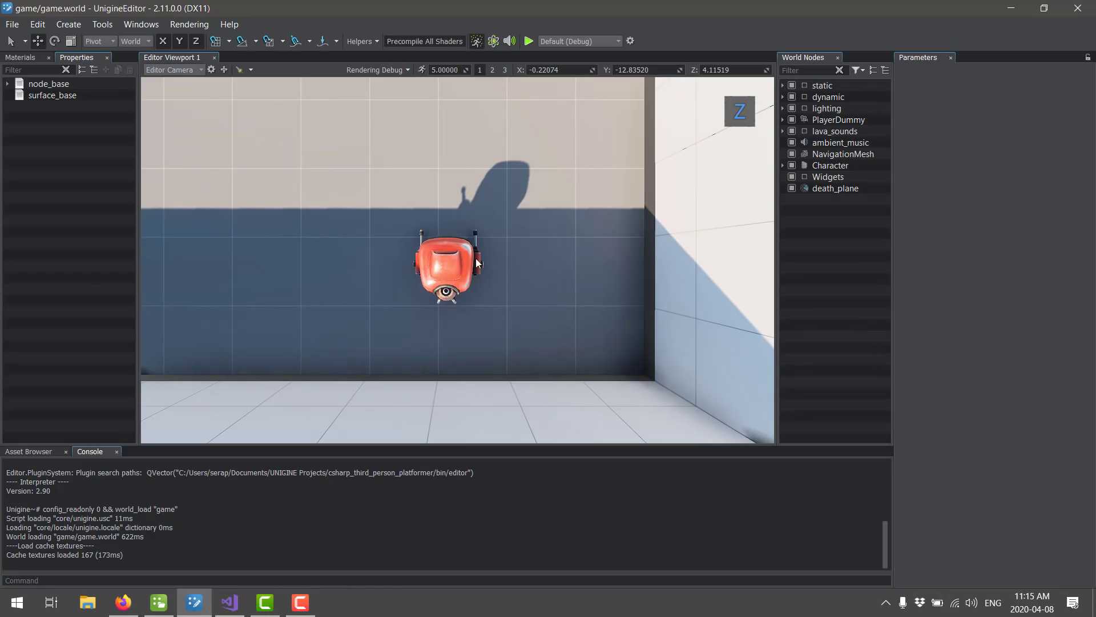
pyautogui.click(511, 246)
pyautogui.moveTo(512, 246); pyautogui.dragTo(378, 163, button='right')
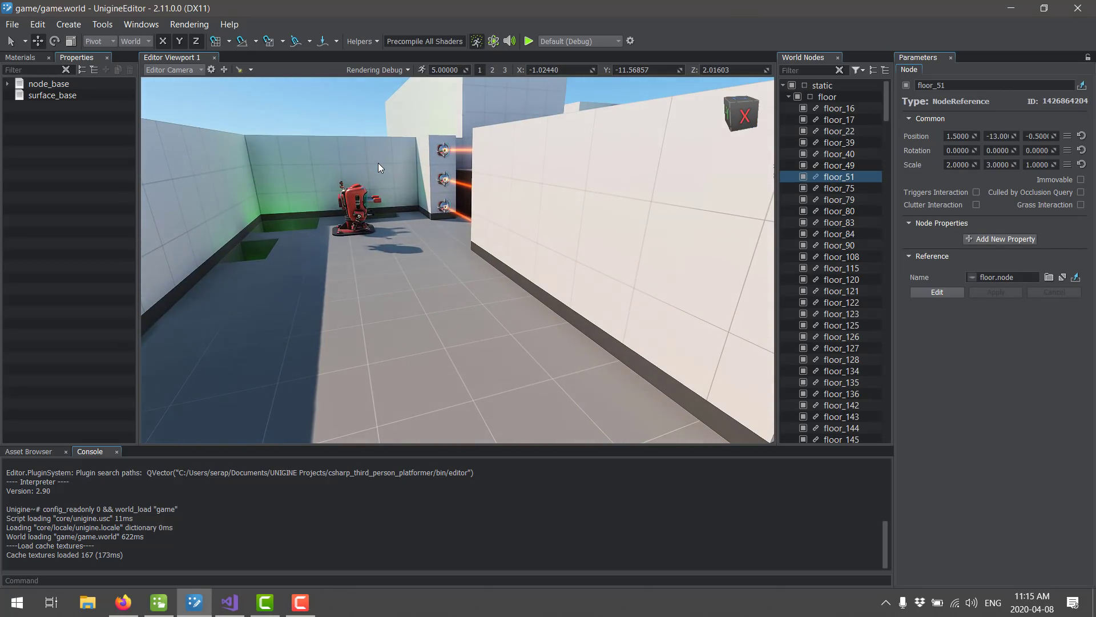
pyautogui.moveTo(400, 149); pyautogui.dragTo(680, 184, button='right')
pyautogui.press('w')
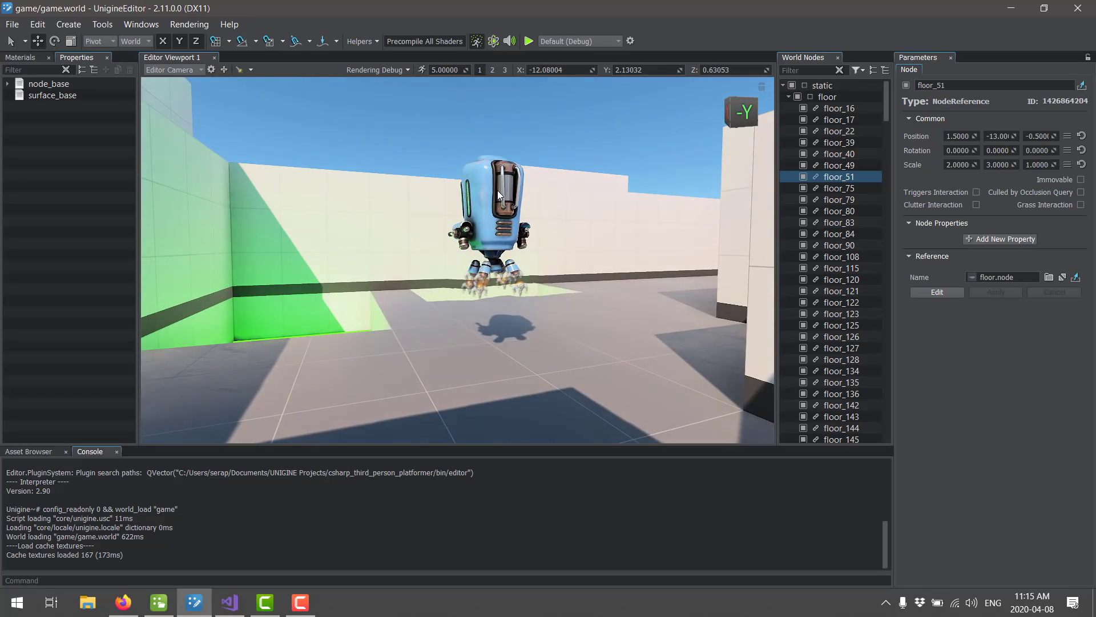
# - Select the blue player robot, widen the World Nodes panel, and deselect it
pyautogui.click(498, 190)
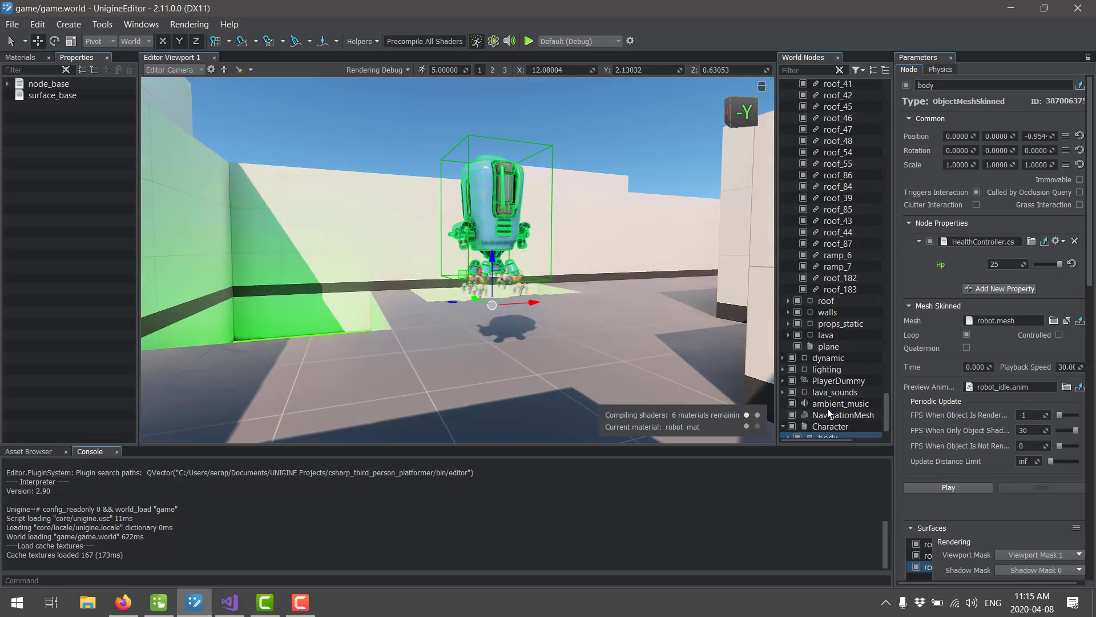
pyautogui.scroll(1, 817, 120)
pyautogui.scroll(6, 799, 126)
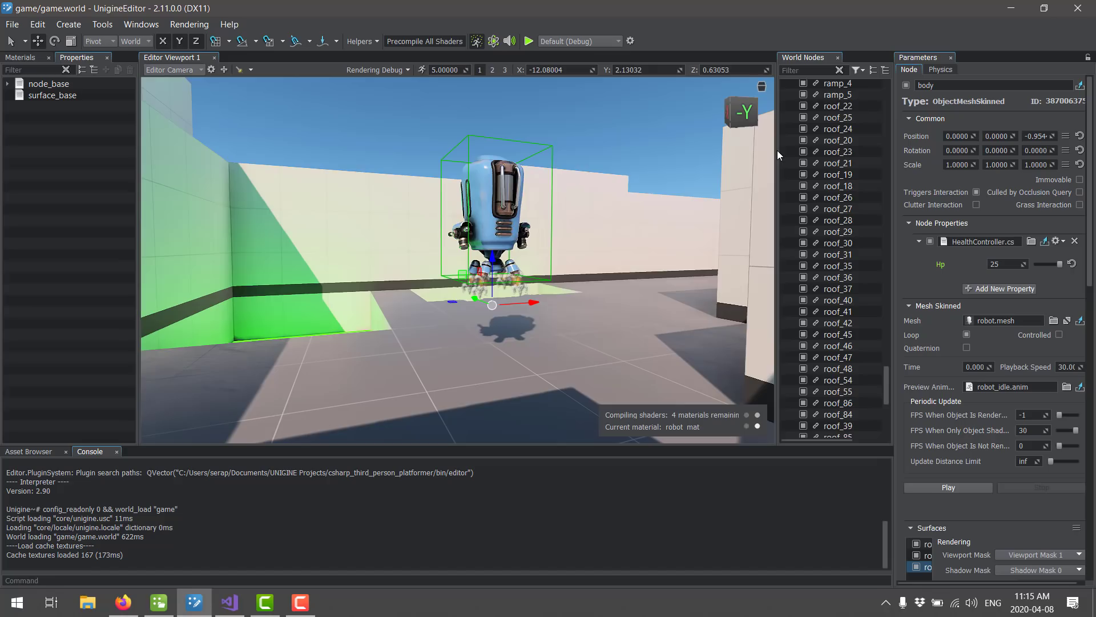
pyautogui.moveTo(777, 149); pyautogui.dragTo(694, 170)
pyautogui.press('Escape')
pyautogui.scroll(20, 835, 234)
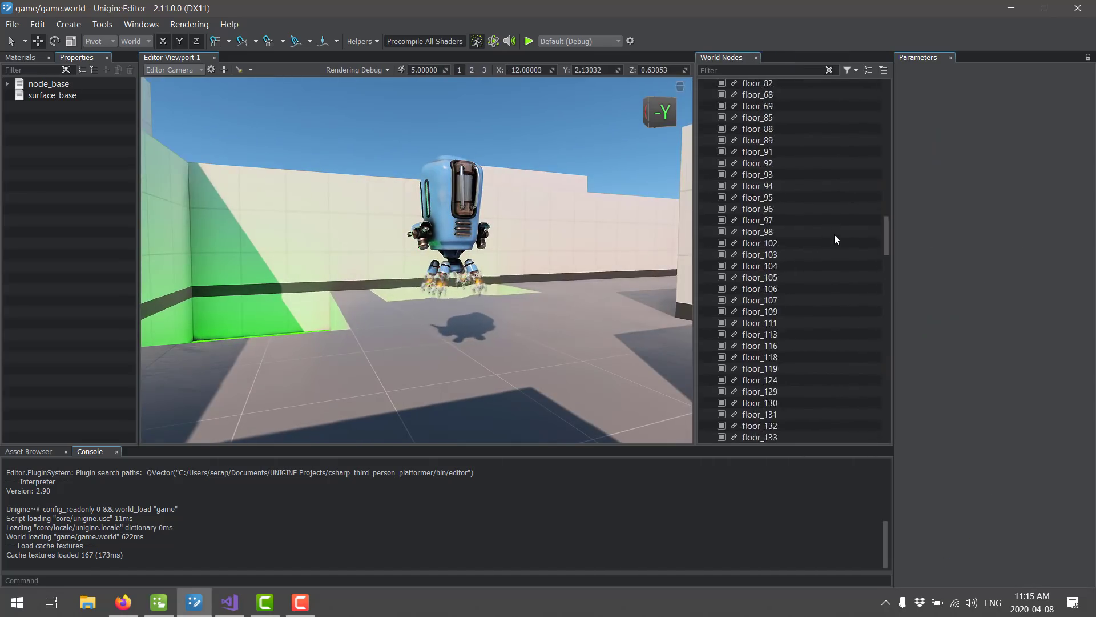
# - In World Nodes, collapse floor and static, expand dynamic > enemy_robots, and select Enemy_6
pyautogui.click(707, 96)
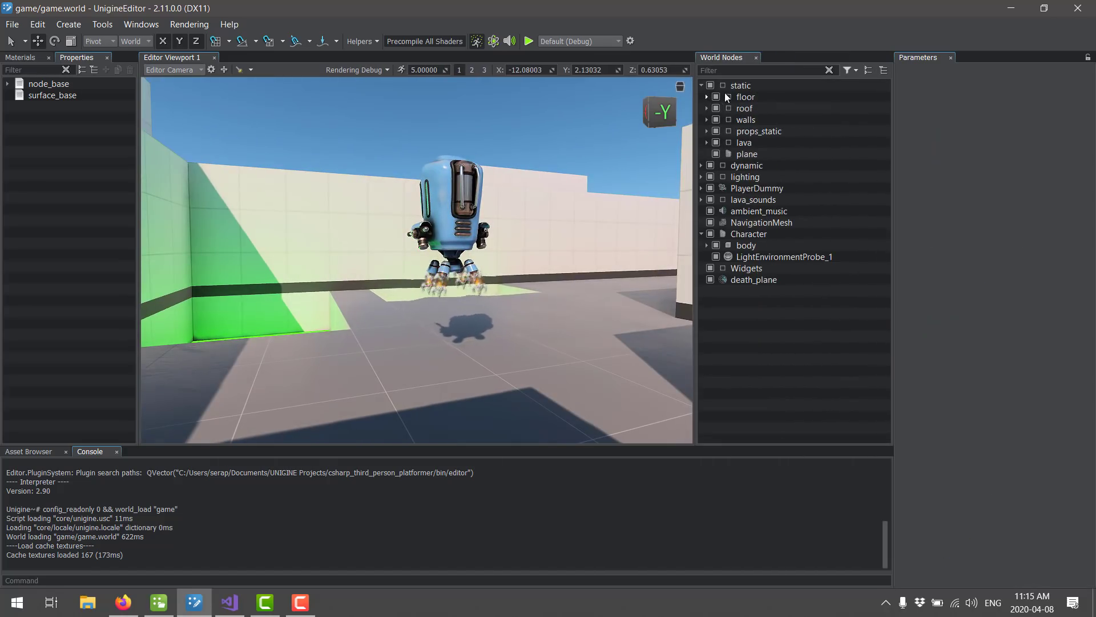
pyautogui.click(723, 87)
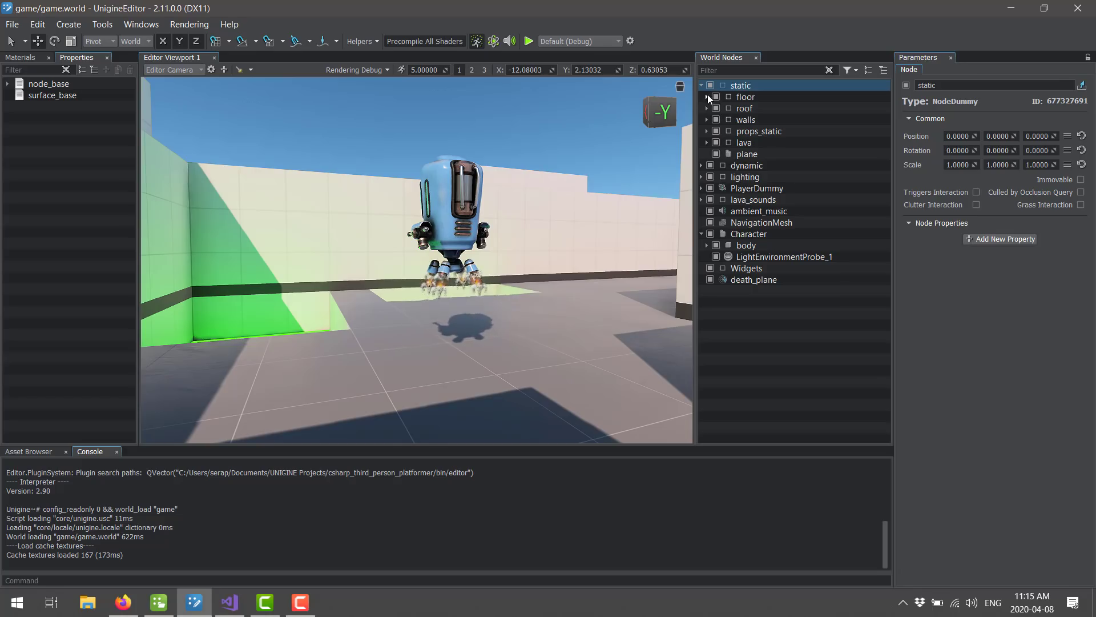
pyautogui.click(701, 85)
pyautogui.click(745, 97)
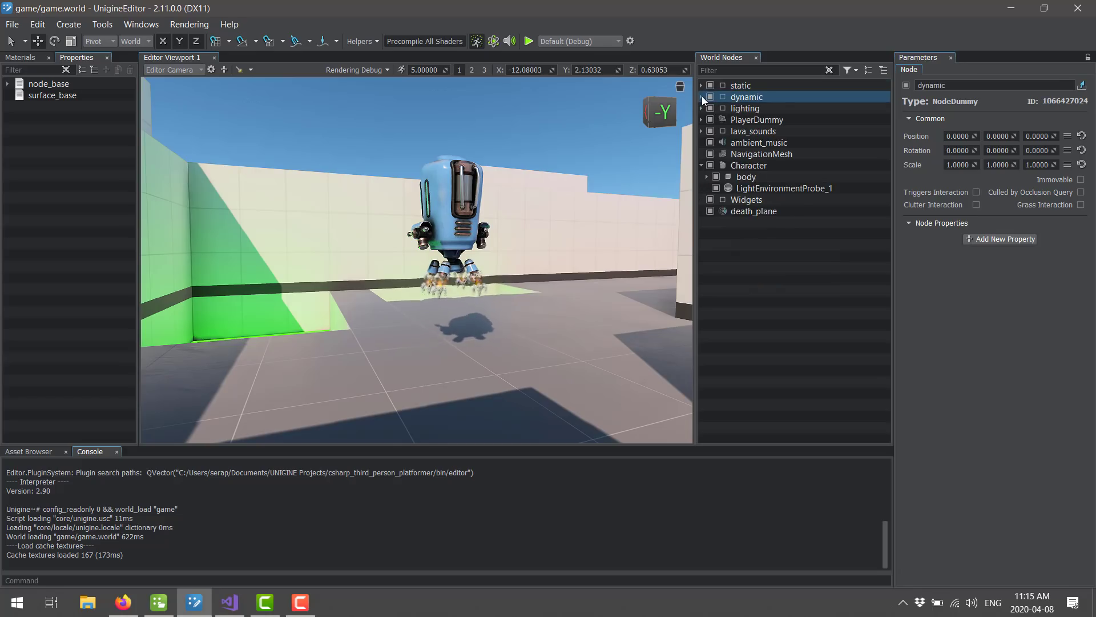
pyautogui.click(701, 96)
pyautogui.click(759, 109)
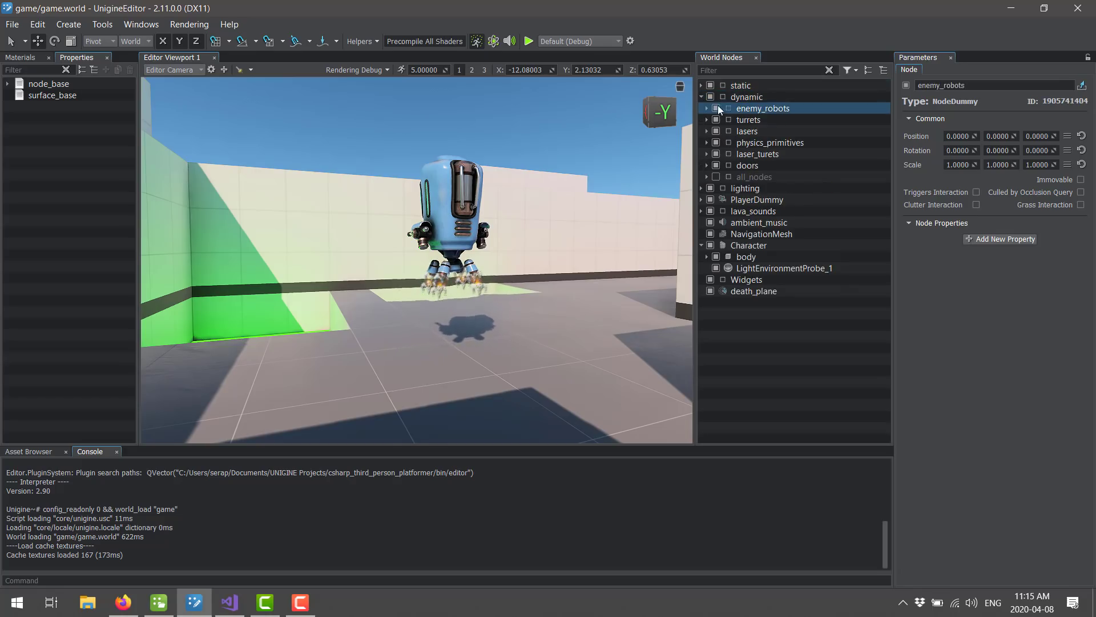
pyautogui.click(707, 108)
pyautogui.click(773, 190)
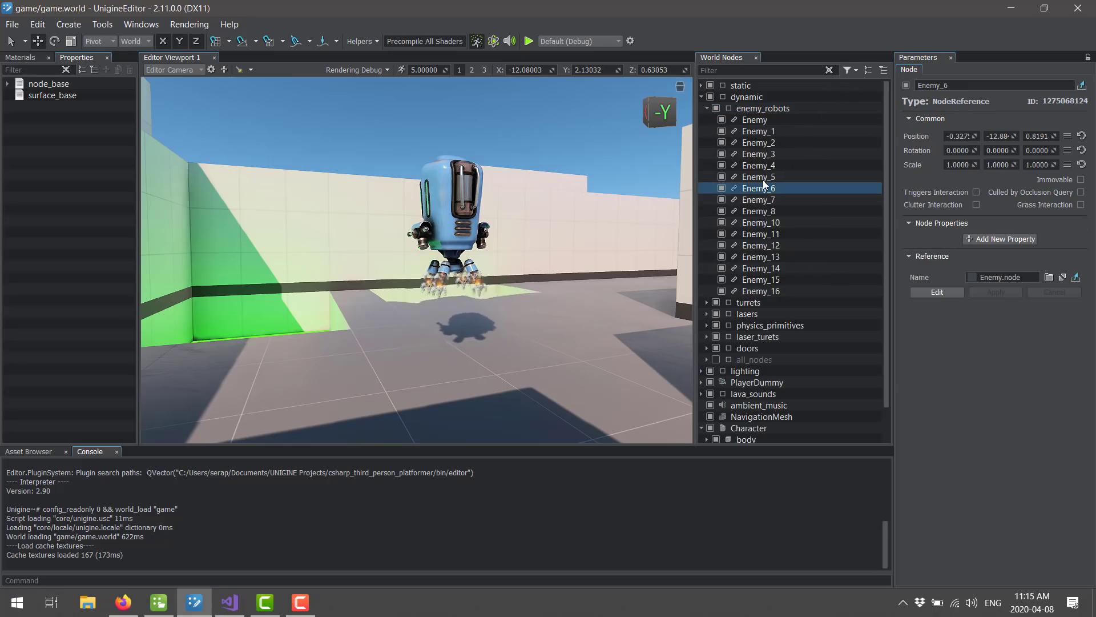
# - Focus the viewport closely on Enemy_6 and orbit around it
pyautogui.rightClick(762, 189)
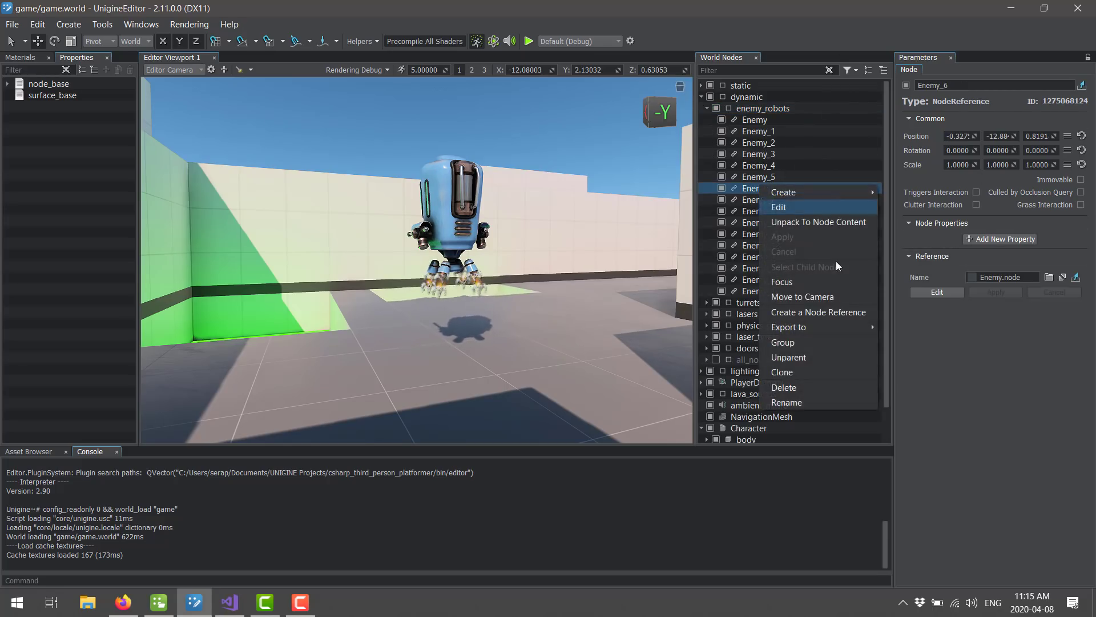
pyautogui.click(797, 282)
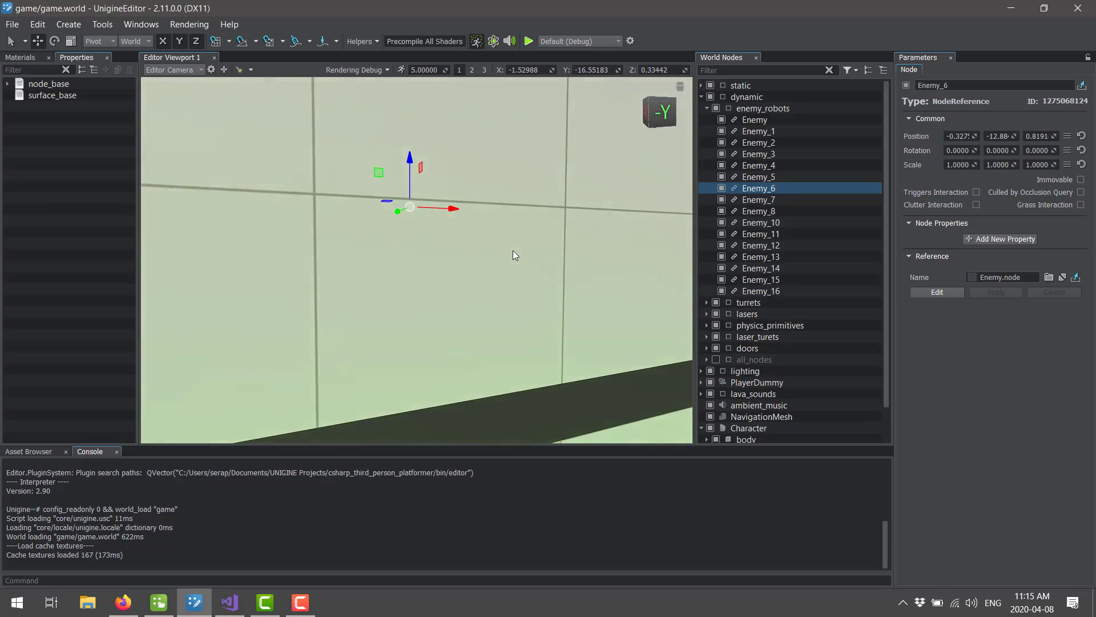
pyautogui.press('f')
pyautogui.keyDown('alt'); pyautogui.moveTo(526, 224); pyautogui.dragTo(587, 255); pyautogui.keyUp('alt')
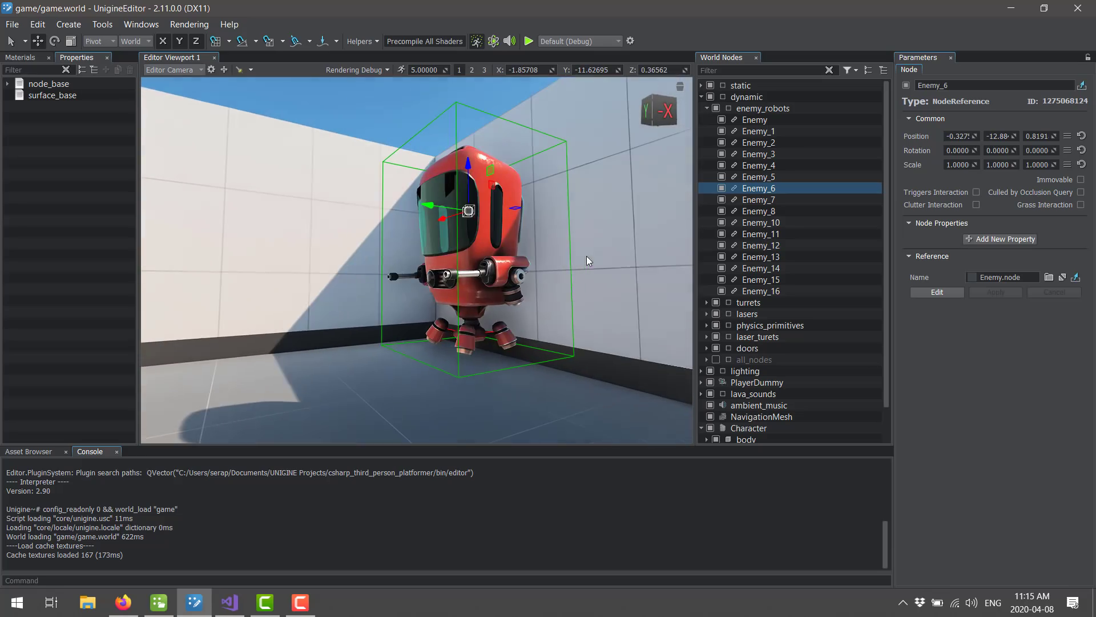
# - Open Enemy_6's reference to its inner Enemy node and review its EnemyController.cs and FireController.cs properties
pyautogui.rightClick(771, 192)
pyautogui.press('Escape')
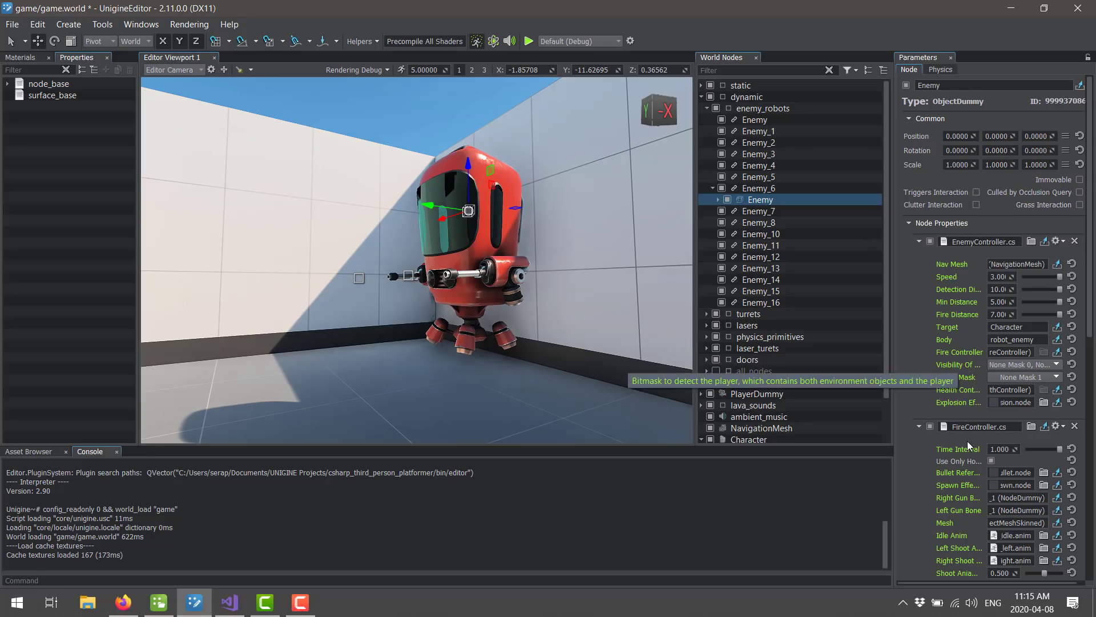
pyautogui.scroll(-2, 945, 363)
pyautogui.scroll(2, 946, 364)
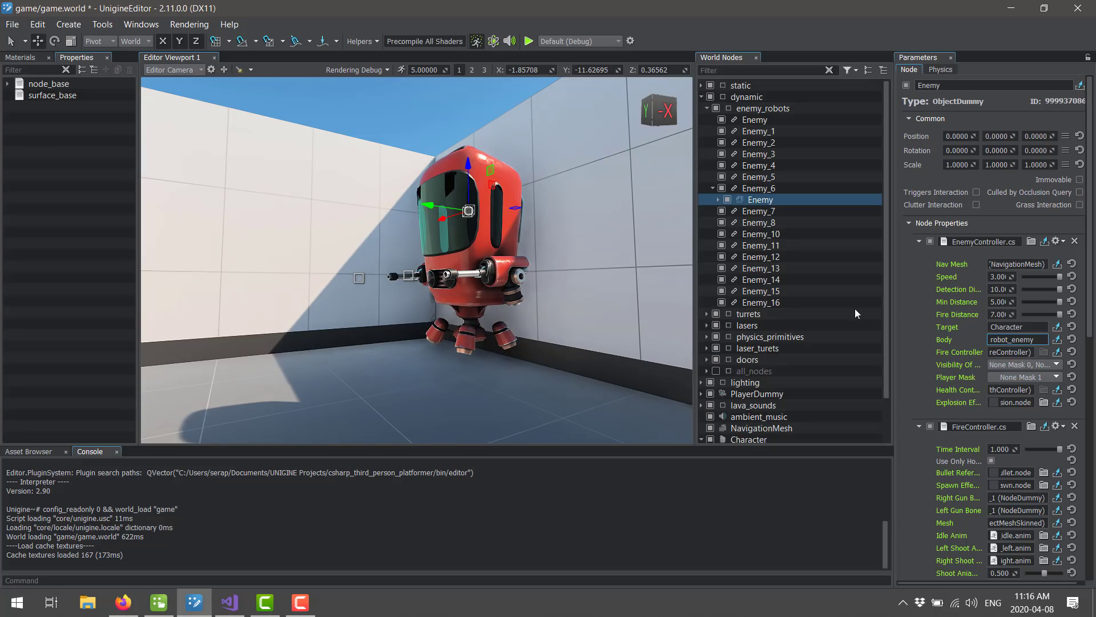
# - Rotate the view toward the courtyard's arched door and scroll through the FireController.cs settings
pyautogui.moveTo(544, 263); pyautogui.dragTo(663, 252, button='right')
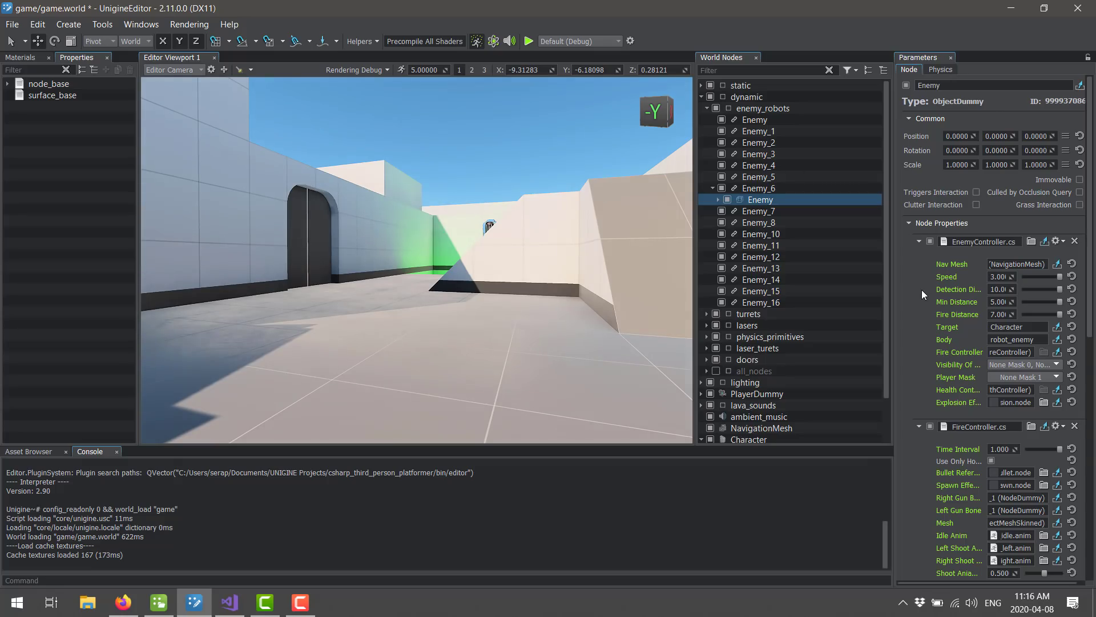
pyautogui.scroll(-10, 922, 290)
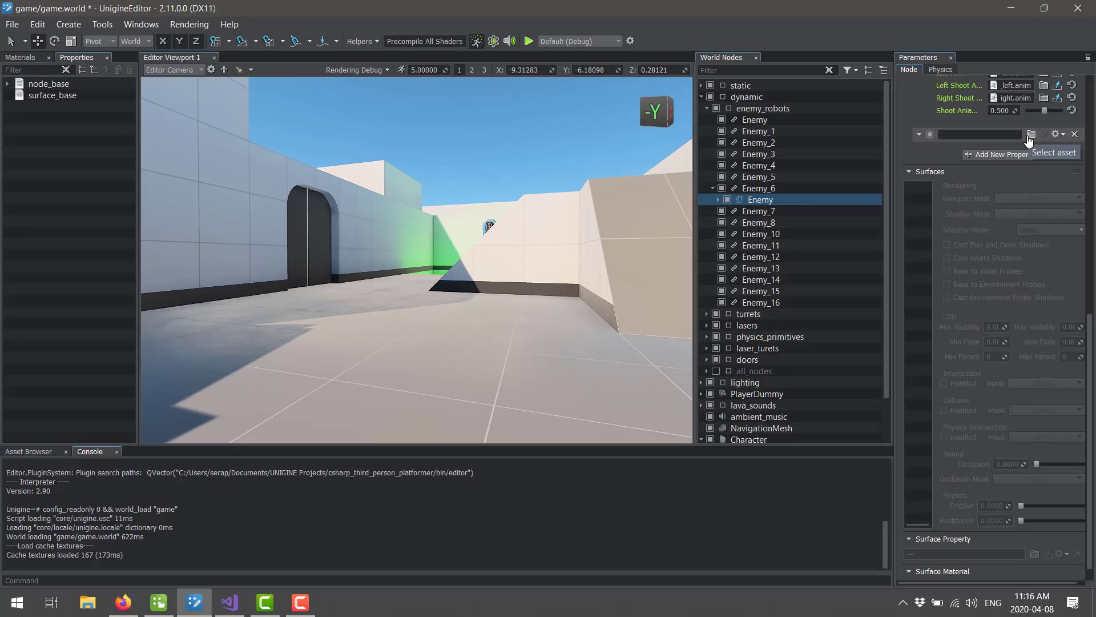
pyautogui.click(1057, 134)
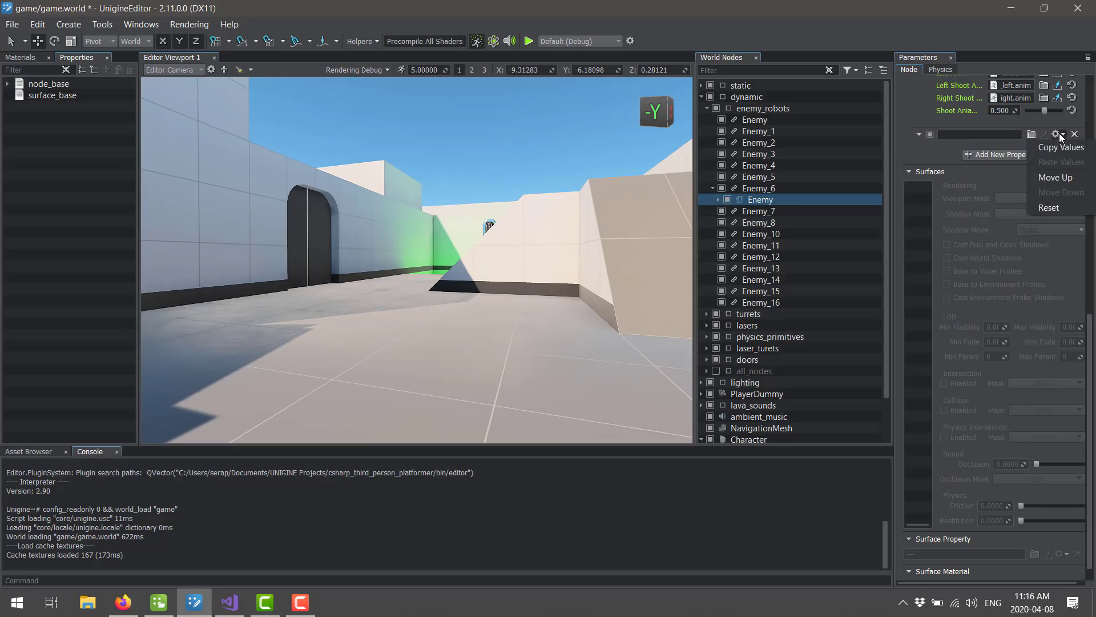
pyautogui.click(995, 134)
pyautogui.click(942, 153)
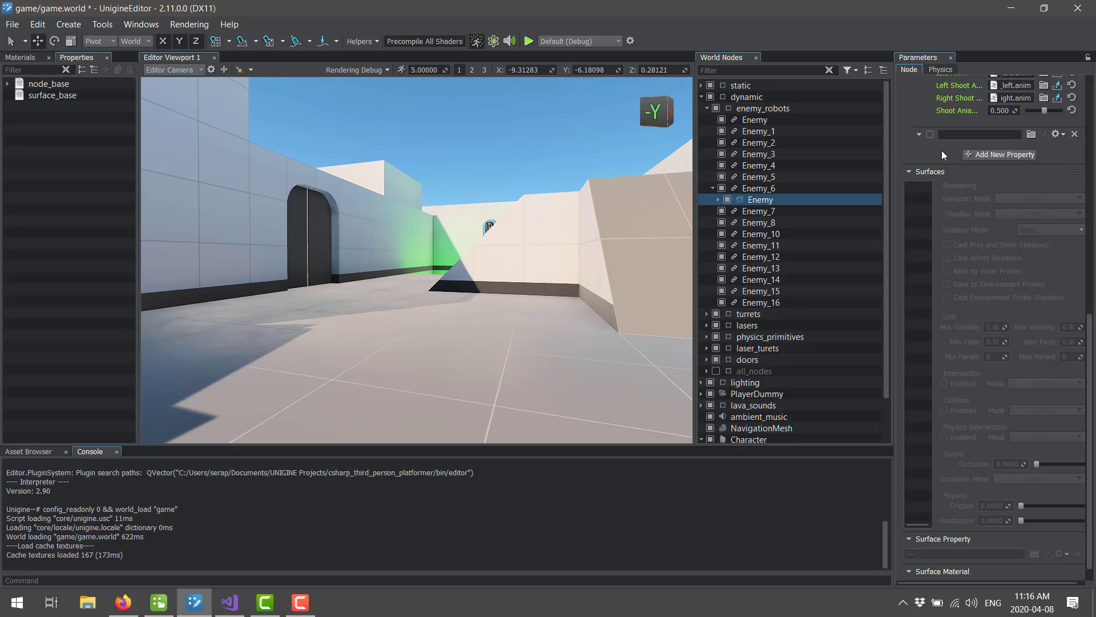
pyautogui.scroll(-1, 958, 297)
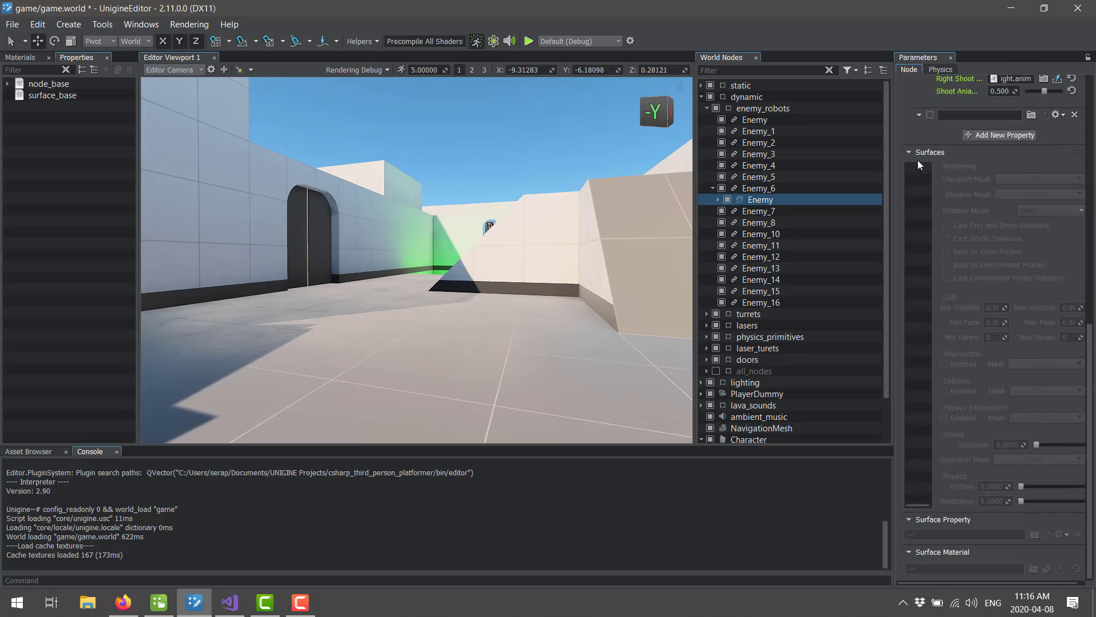
pyautogui.scroll(10, 958, 341)
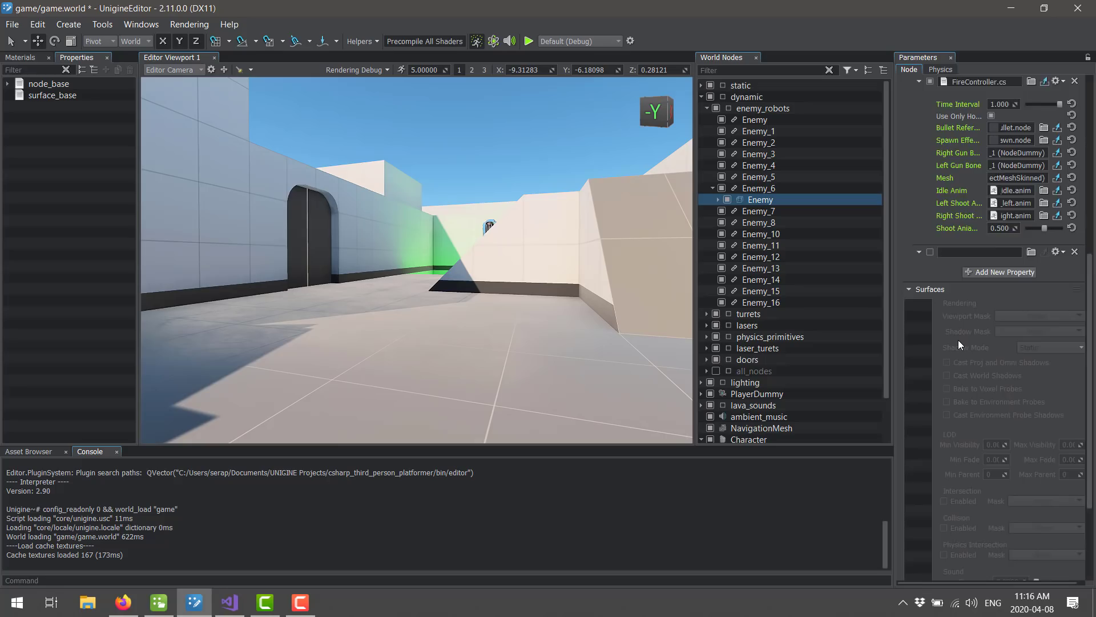
pyautogui.scroll(-10, 958, 340)
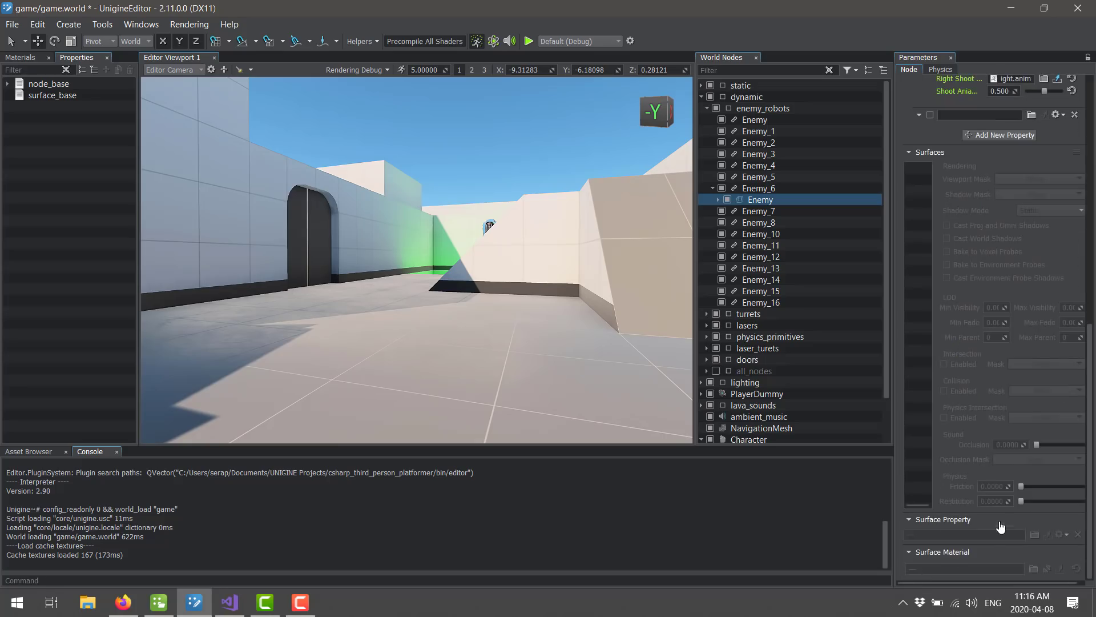
pyautogui.scroll(15, 959, 480)
pyautogui.scroll(1, 957, 471)
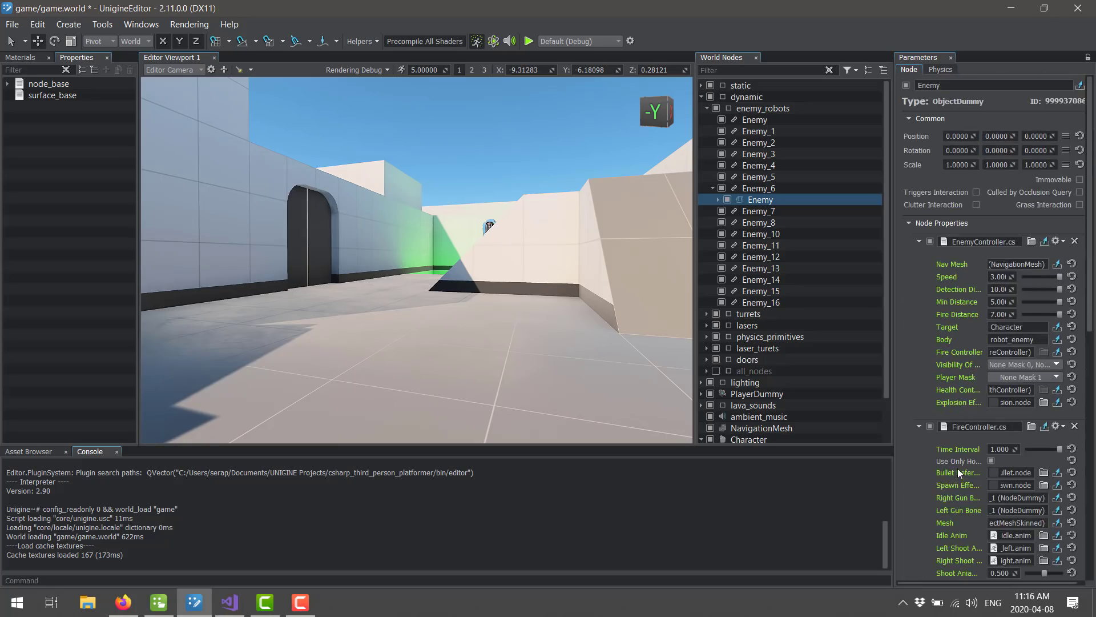
pyautogui.click(941, 69)
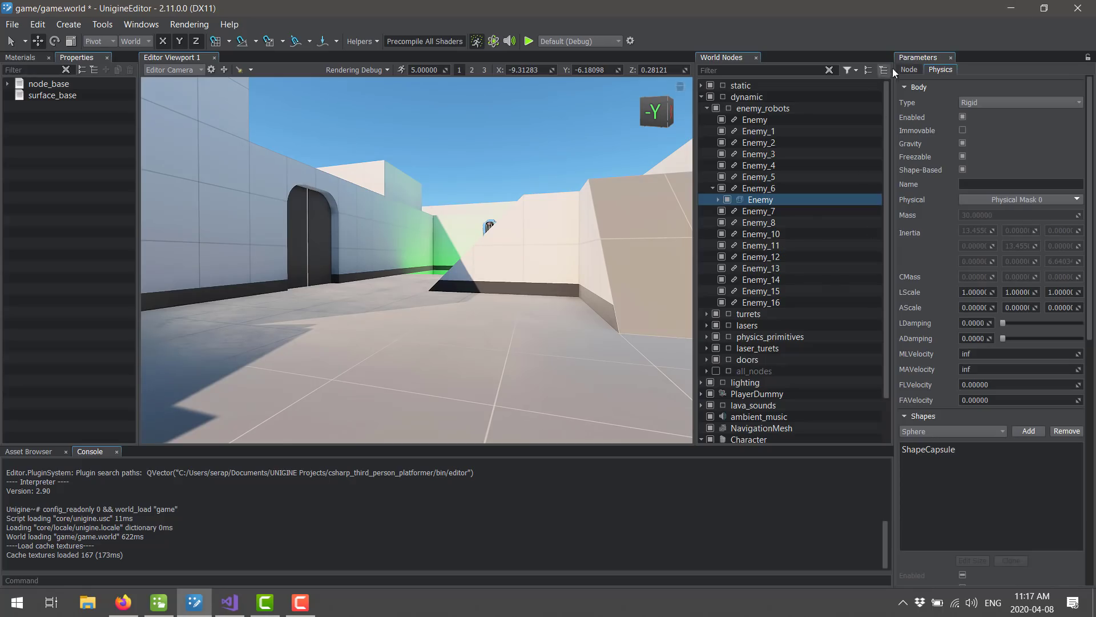
pyautogui.click(912, 69)
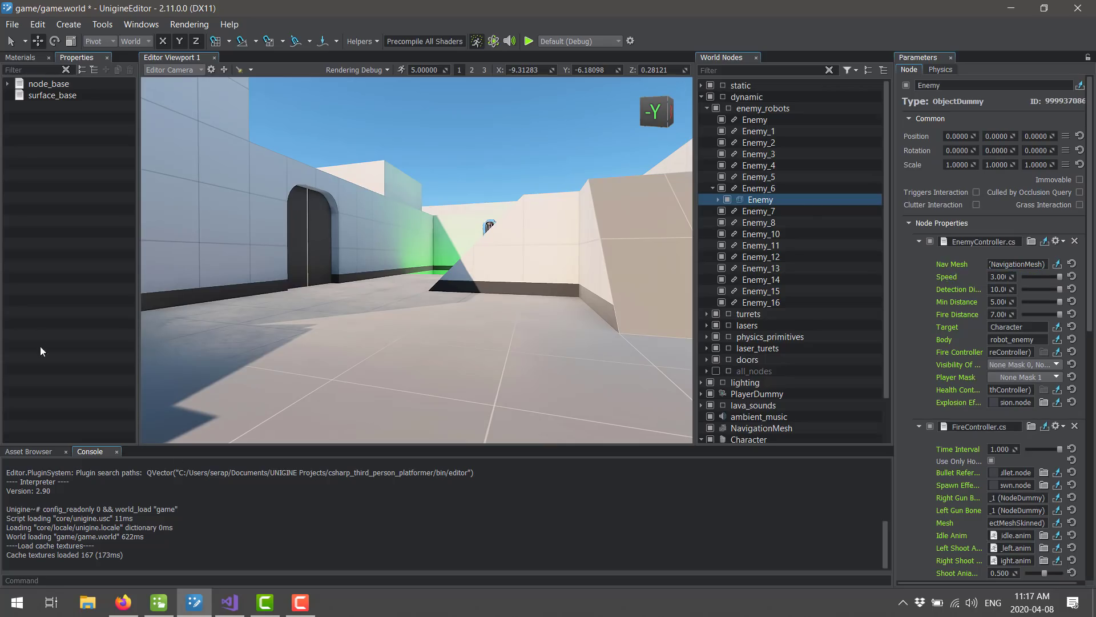
# - In the Asset Browser, open data > game > robot and inspect robot.fbx's import settings
pyautogui.click(28, 451)
pyautogui.doubleClick(22, 471)
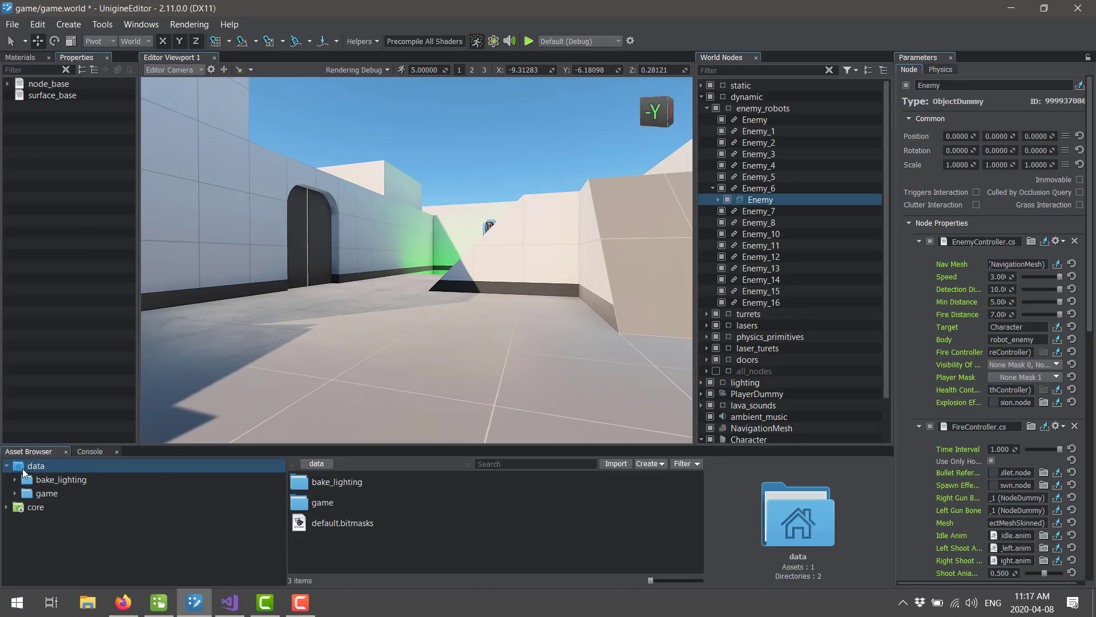
pyautogui.doubleClick(102, 494)
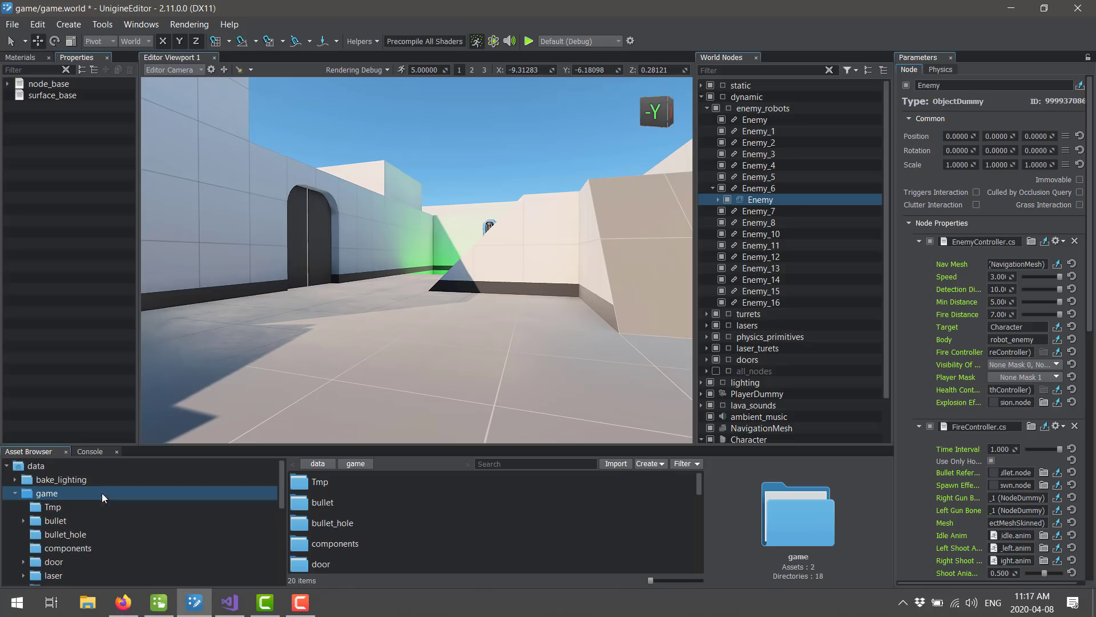
pyautogui.scroll(-3, 78, 545)
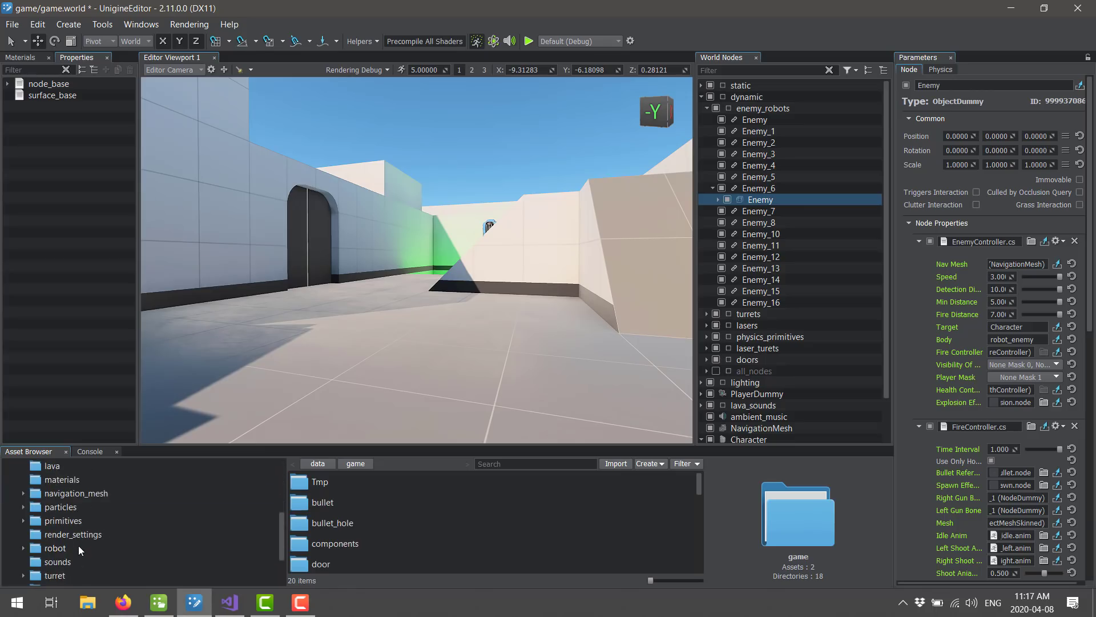
pyautogui.doubleClick(55, 550)
pyautogui.scroll(-1, 387, 549)
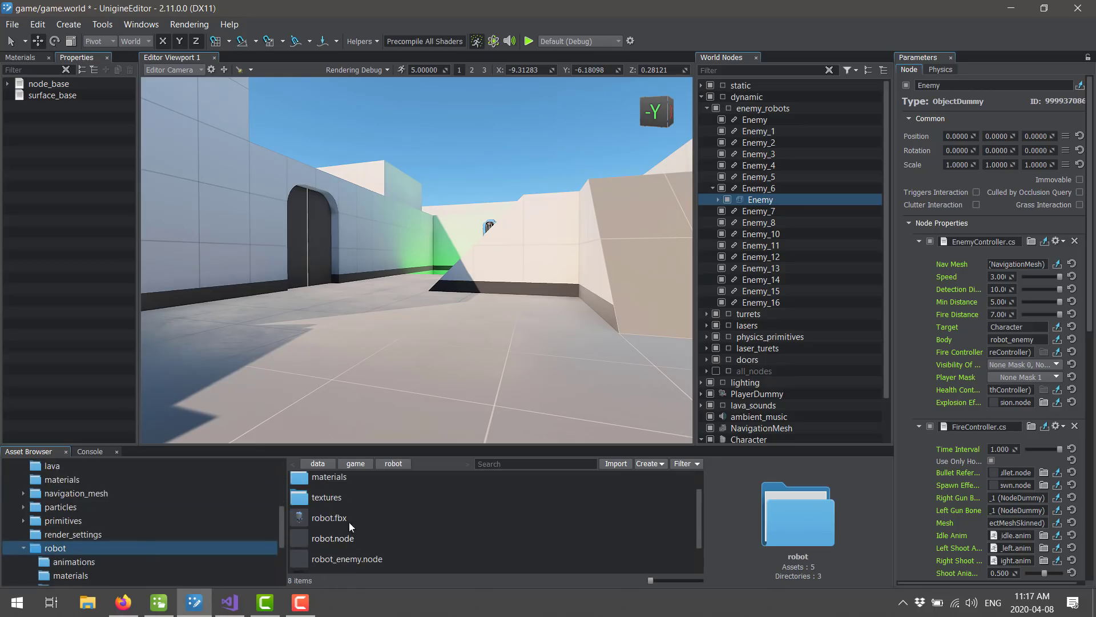
pyautogui.click(330, 518)
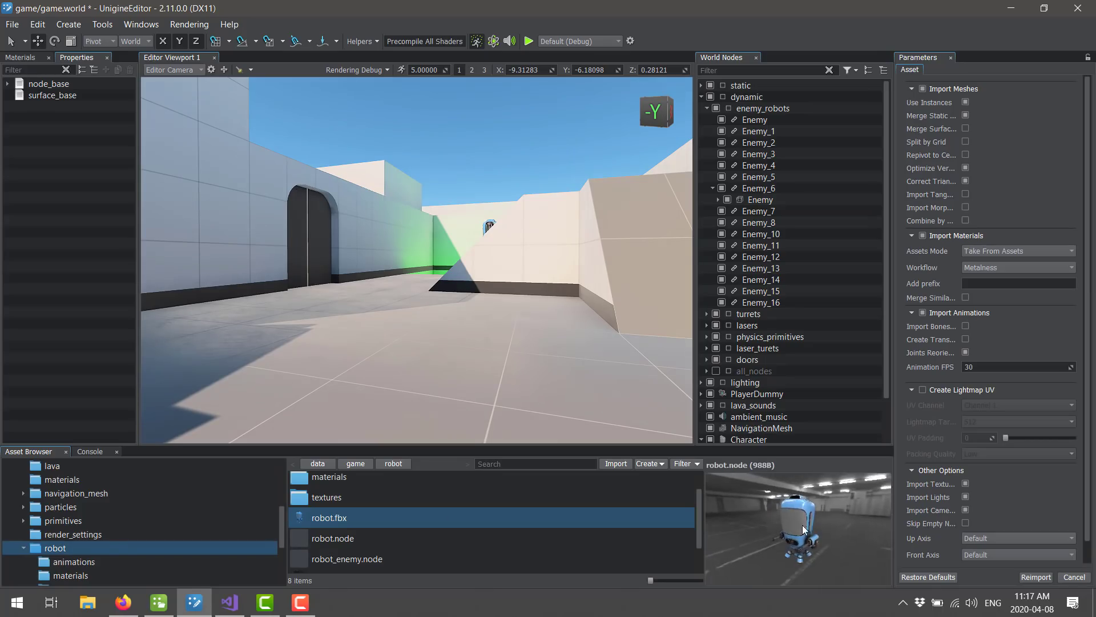
pyautogui.scroll(1, 457, 543)
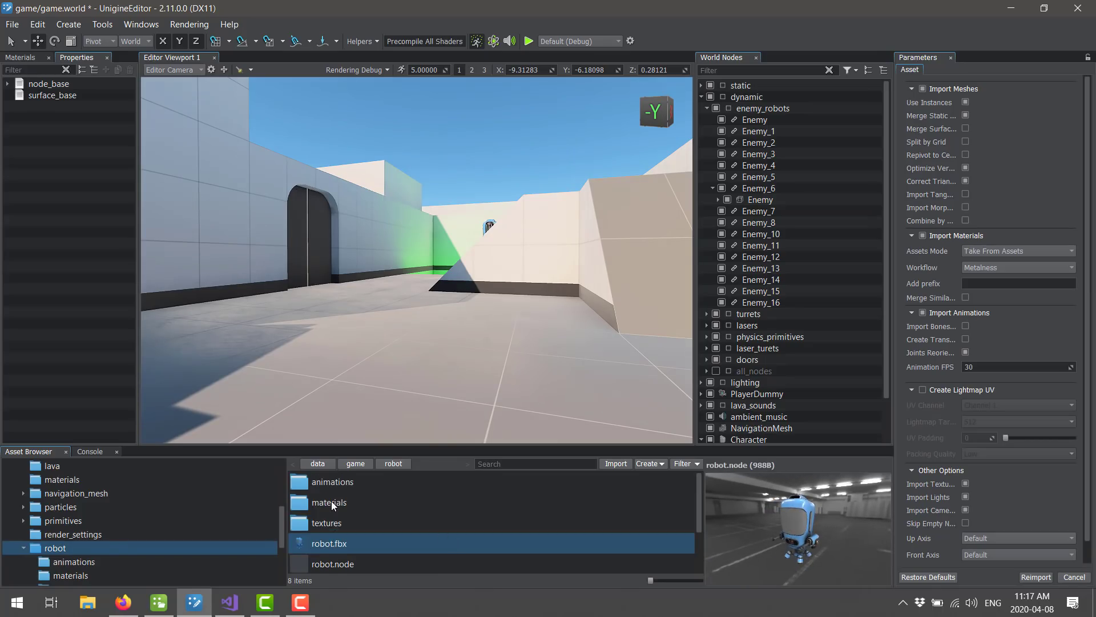
# - Preview the robot_alb.png texture in textures, then return to the robot folder
pyautogui.doubleClick(328, 523)
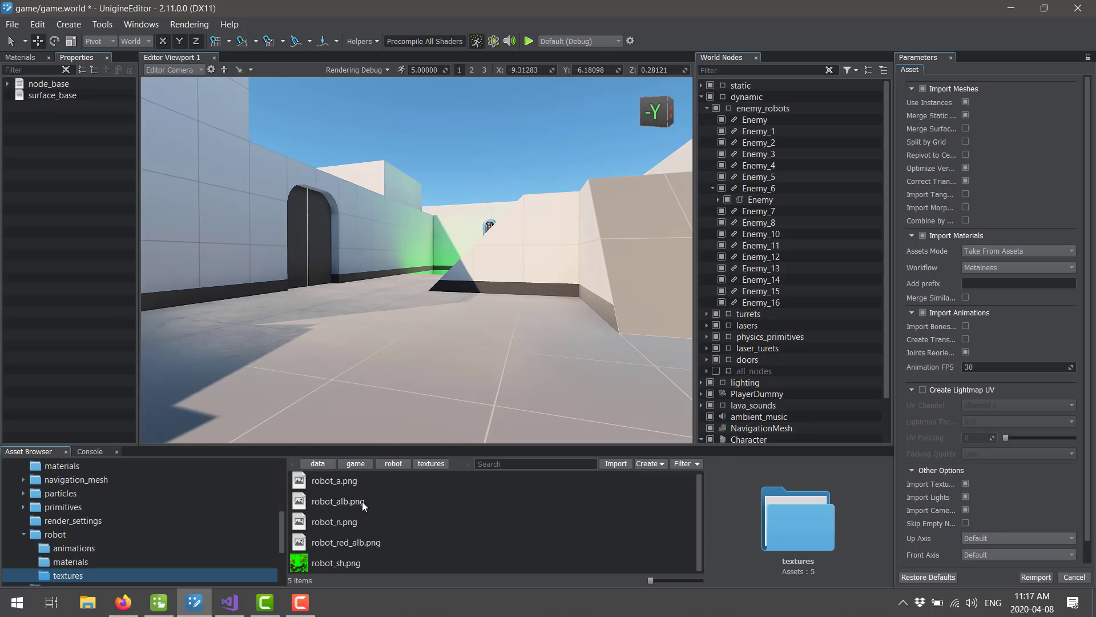
pyautogui.click(362, 502)
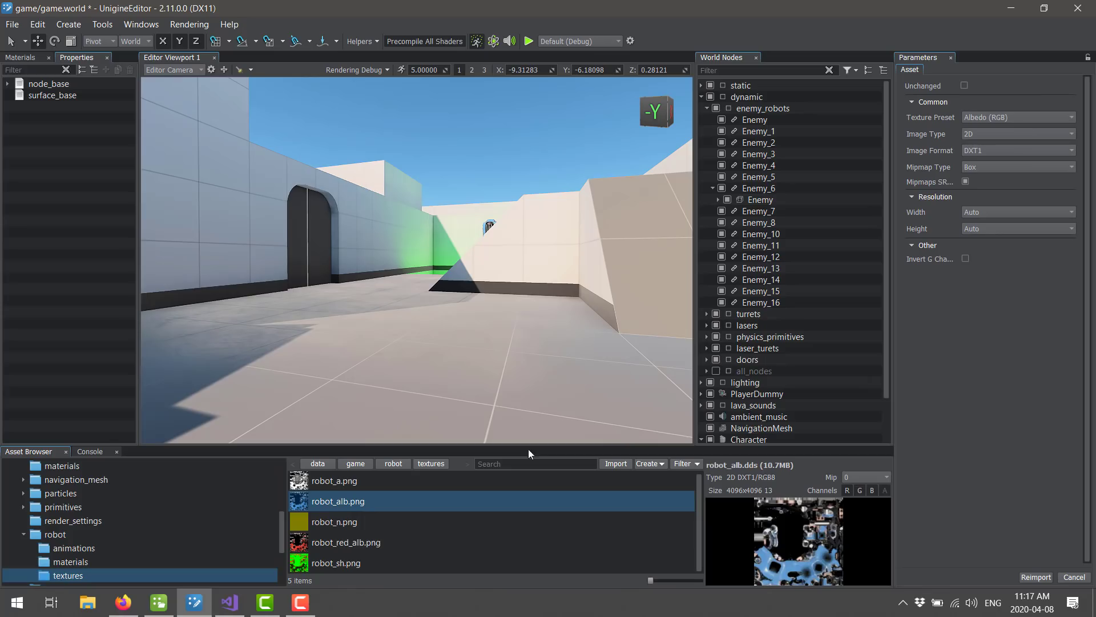
pyautogui.click(393, 463)
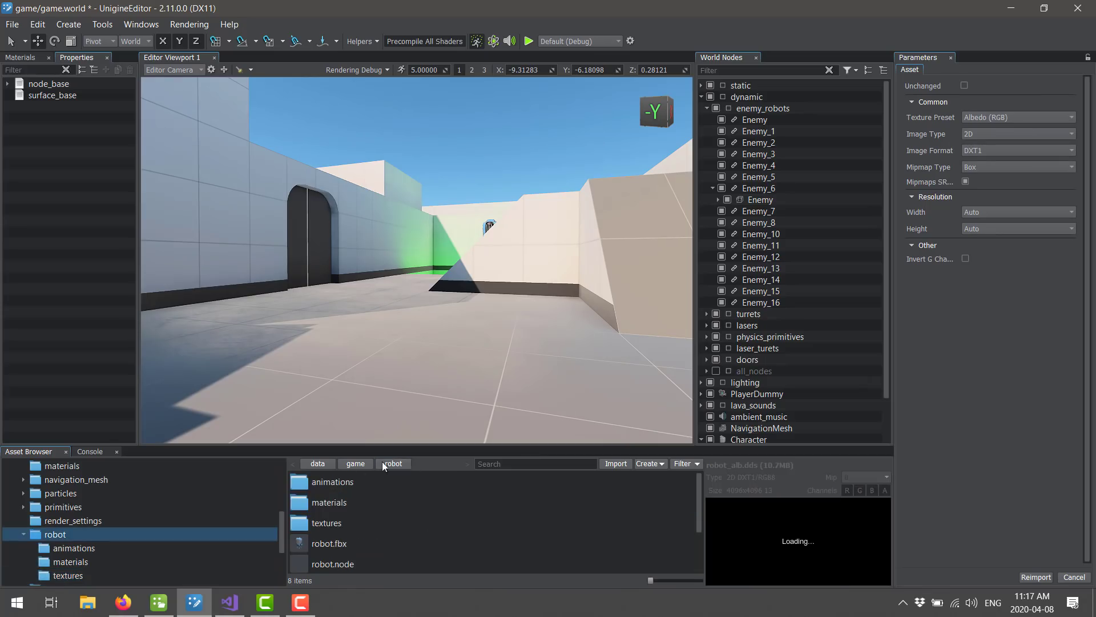
# - Browse the Import file types and Create menu without adding assets, then select door_1 in the scene
pyautogui.click(611, 461)
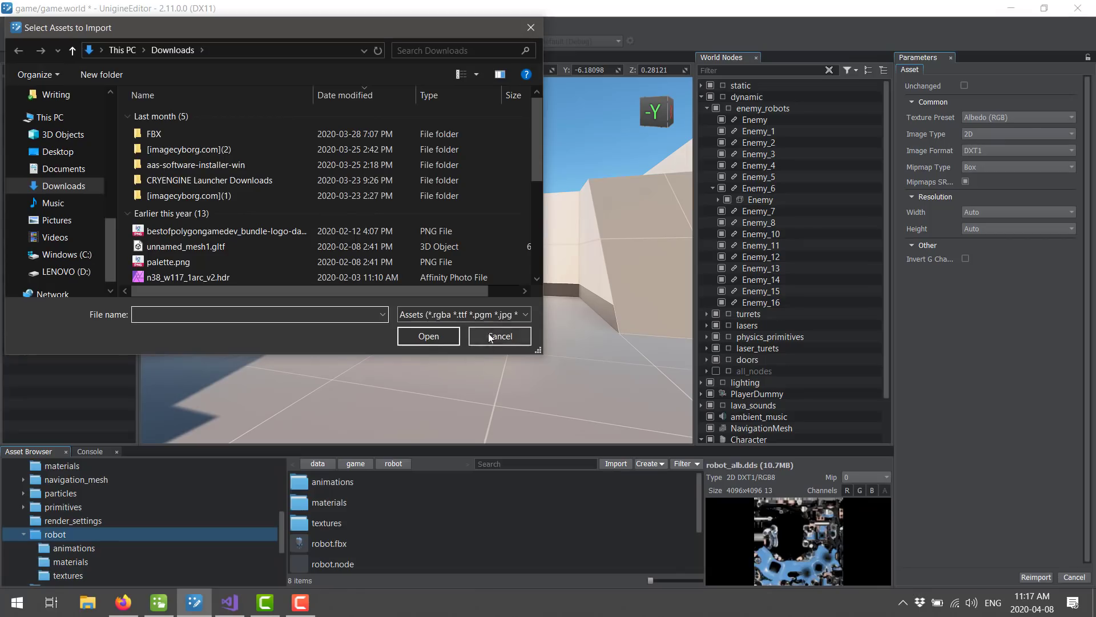
pyautogui.click(494, 314)
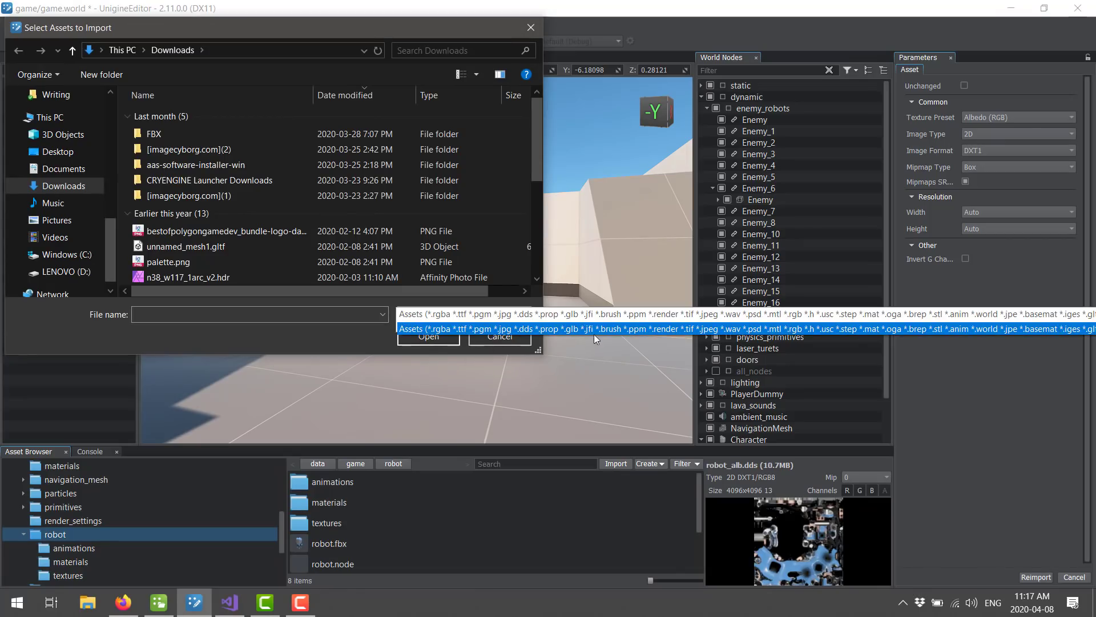
pyautogui.click(484, 321)
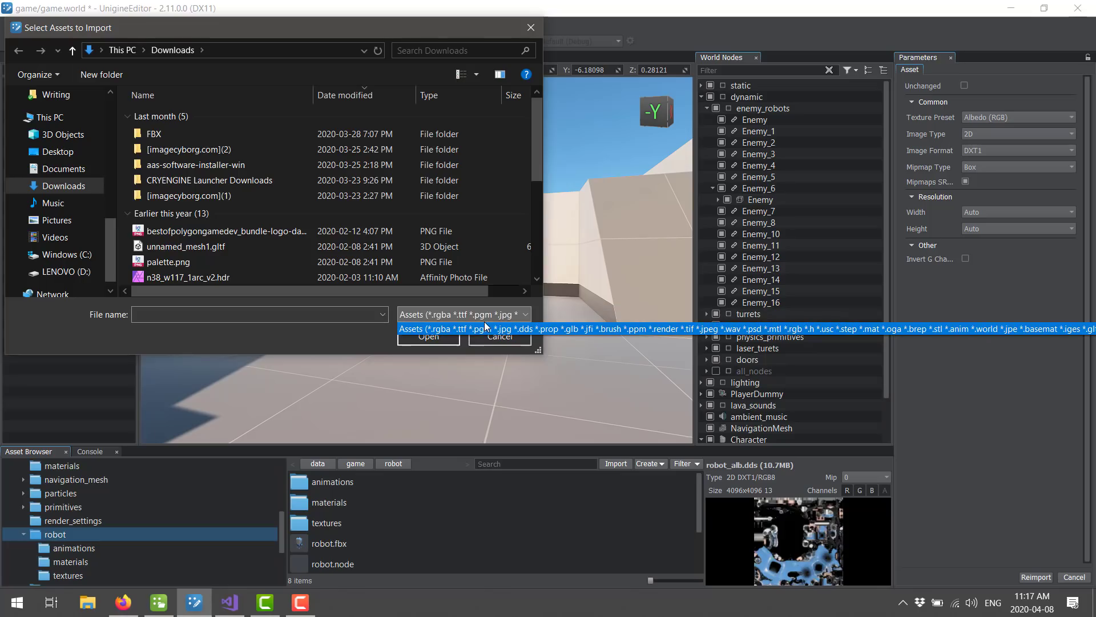
pyautogui.click(484, 337)
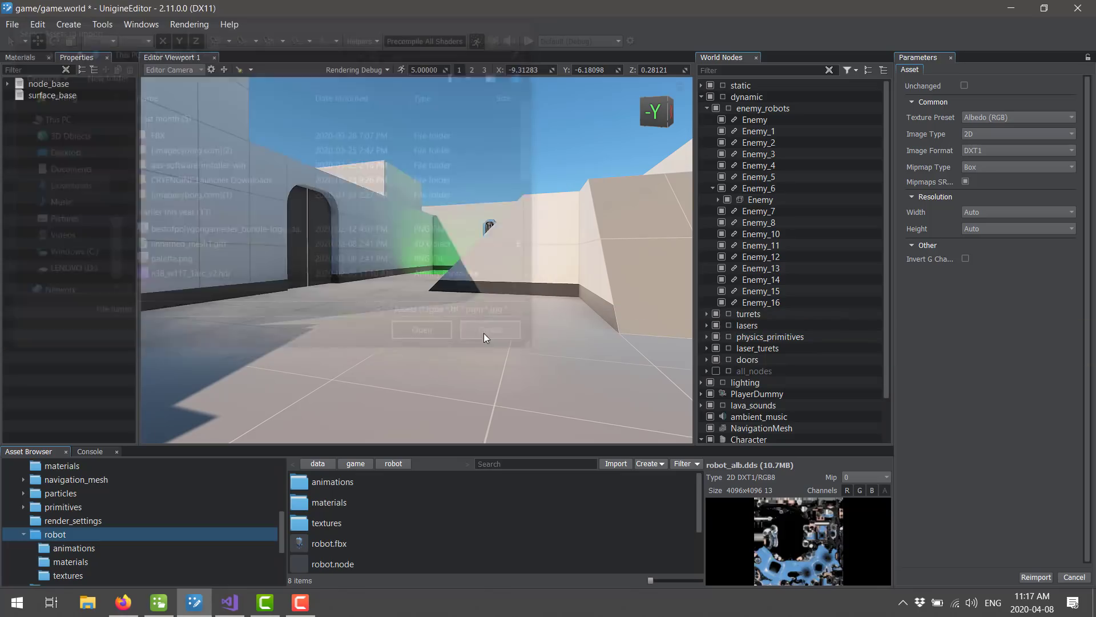
pyautogui.click(664, 464)
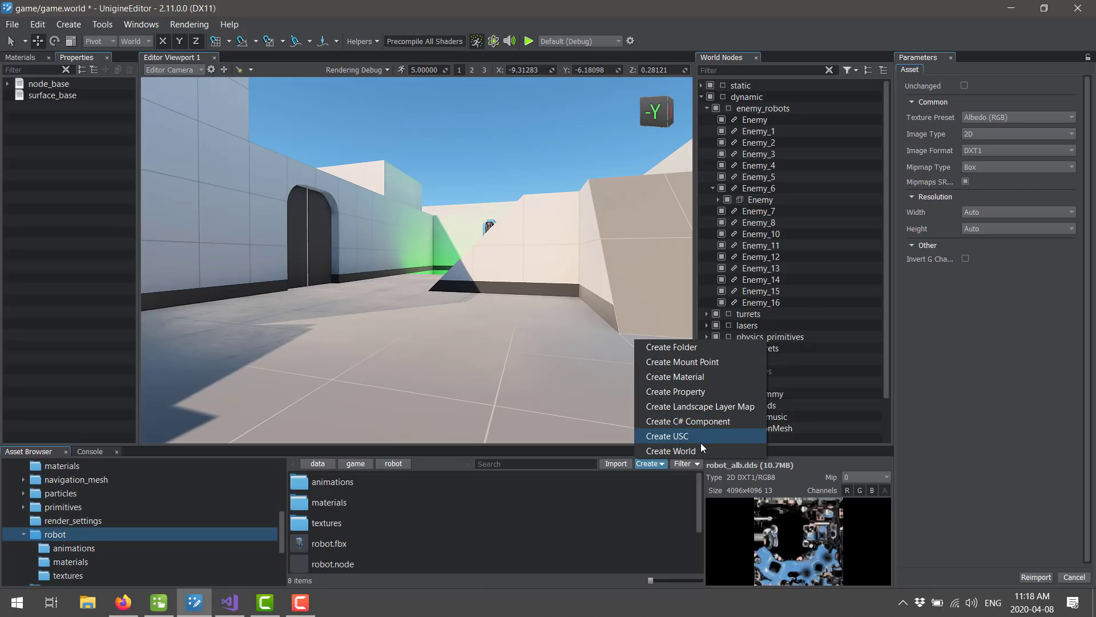
pyautogui.click(288, 290)
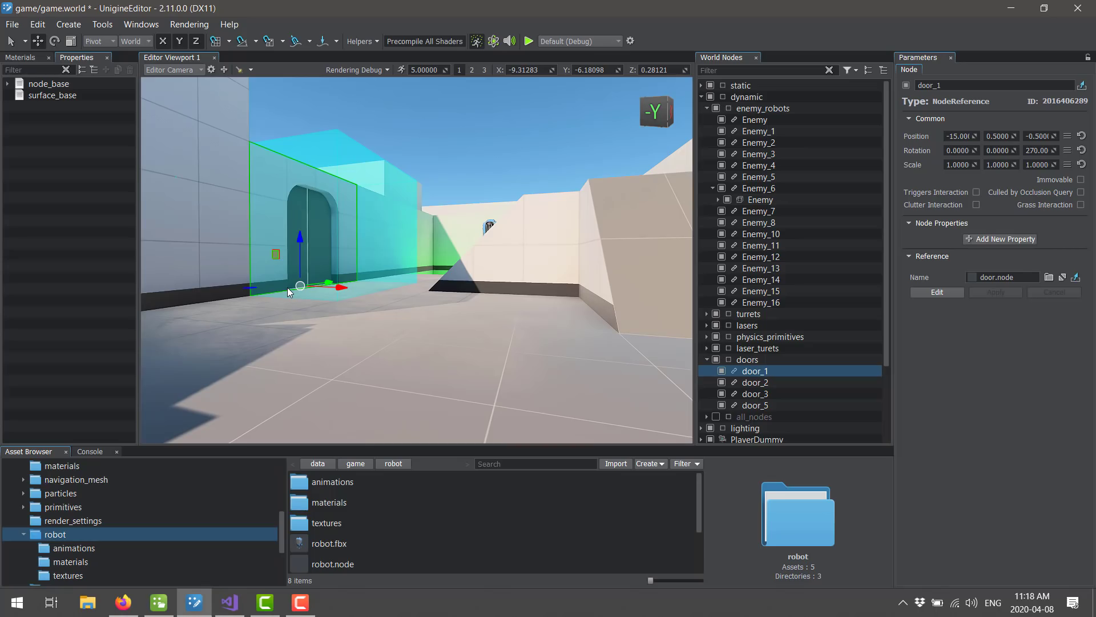
# - Frame the view on door_1, reselect it, and open its door.node reference for editing
pyautogui.press('f')
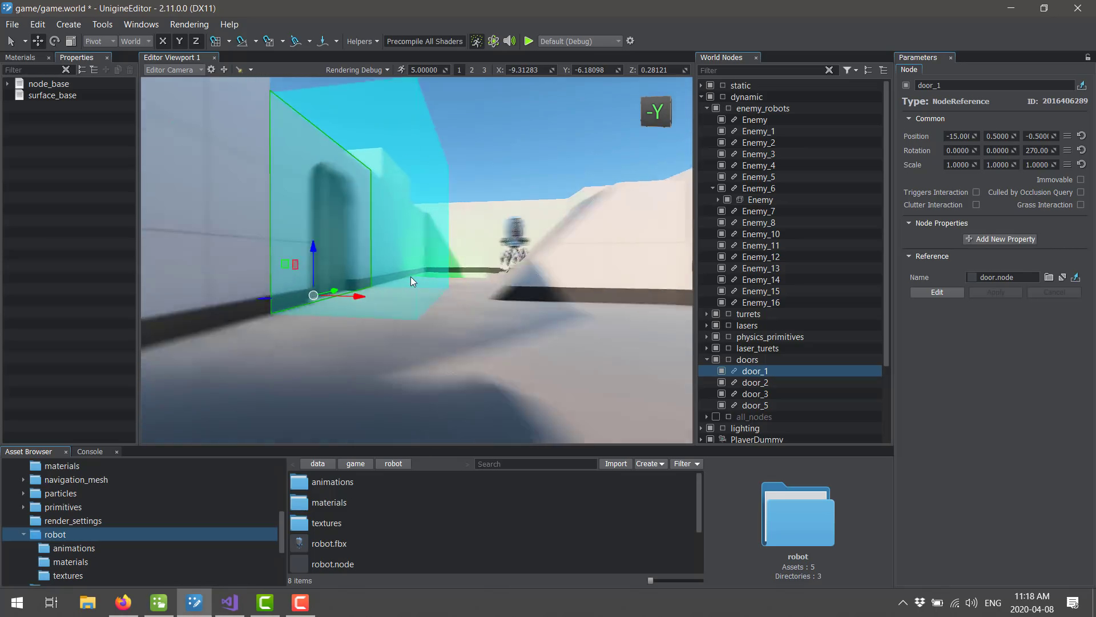
pyautogui.click(382, 293)
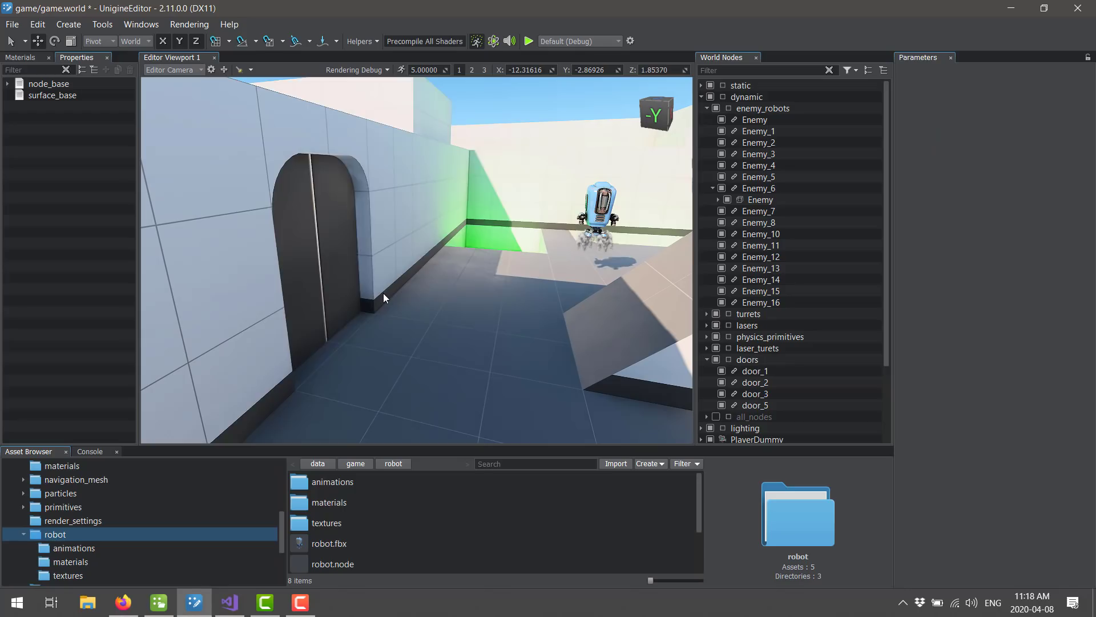
pyautogui.click(396, 276)
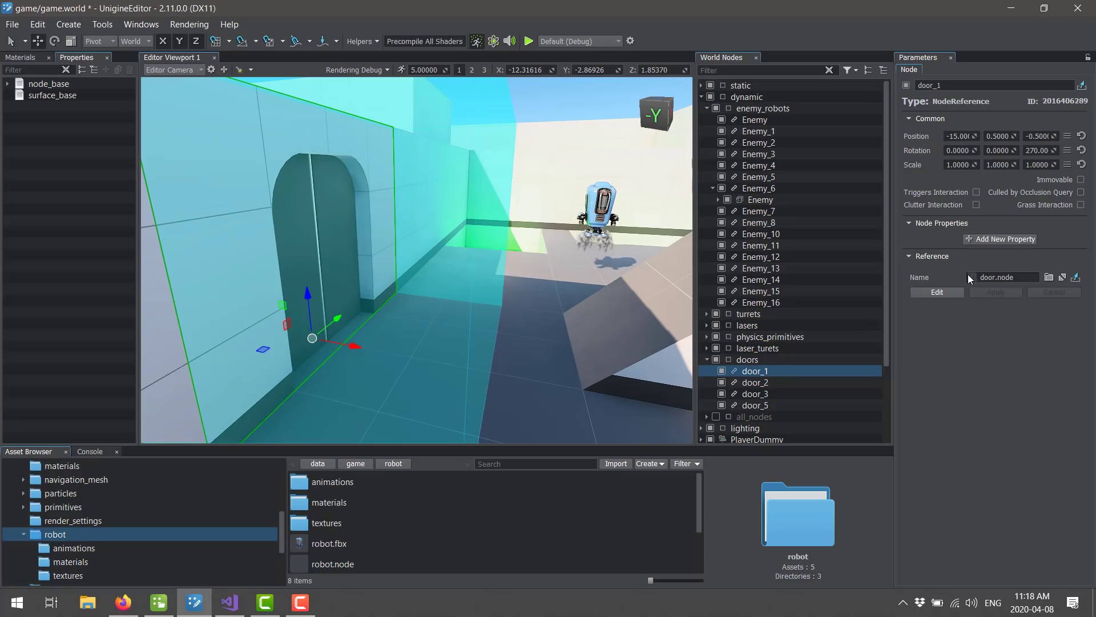
pyautogui.click(938, 292)
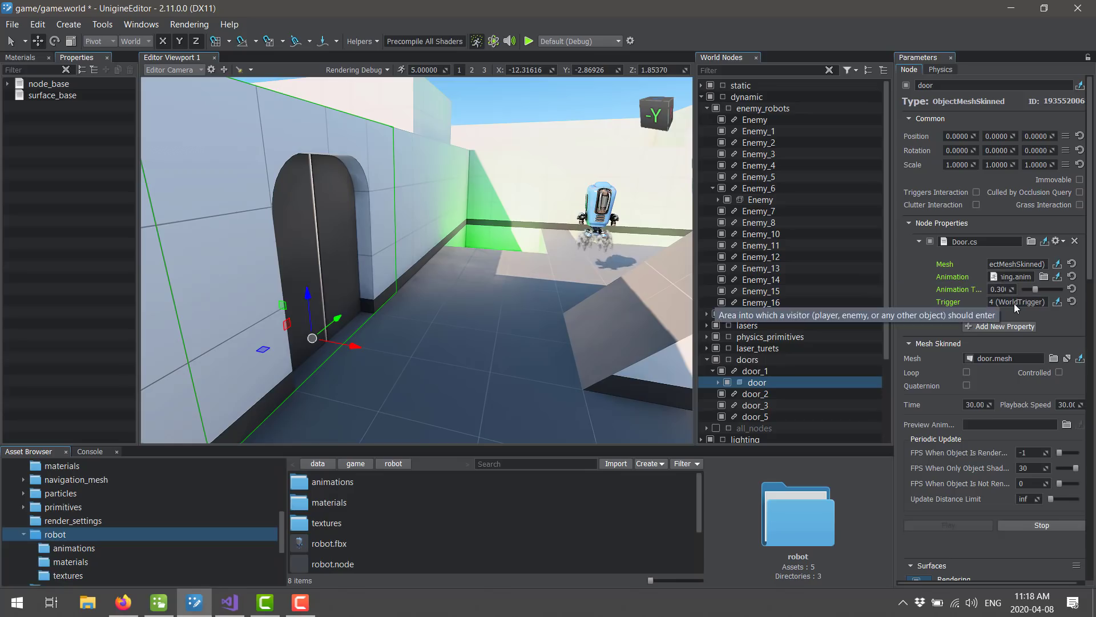
# - Expand node_base and C# Components to list scripts from Bullet to UiElement
pyautogui.click(8, 84)
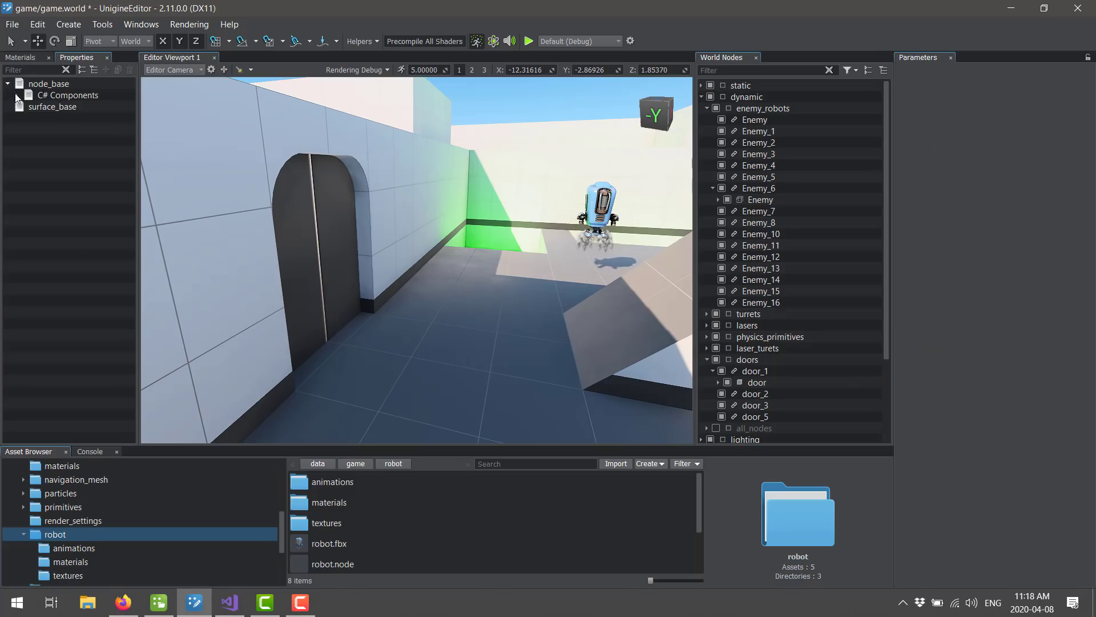
pyautogui.click(17, 95)
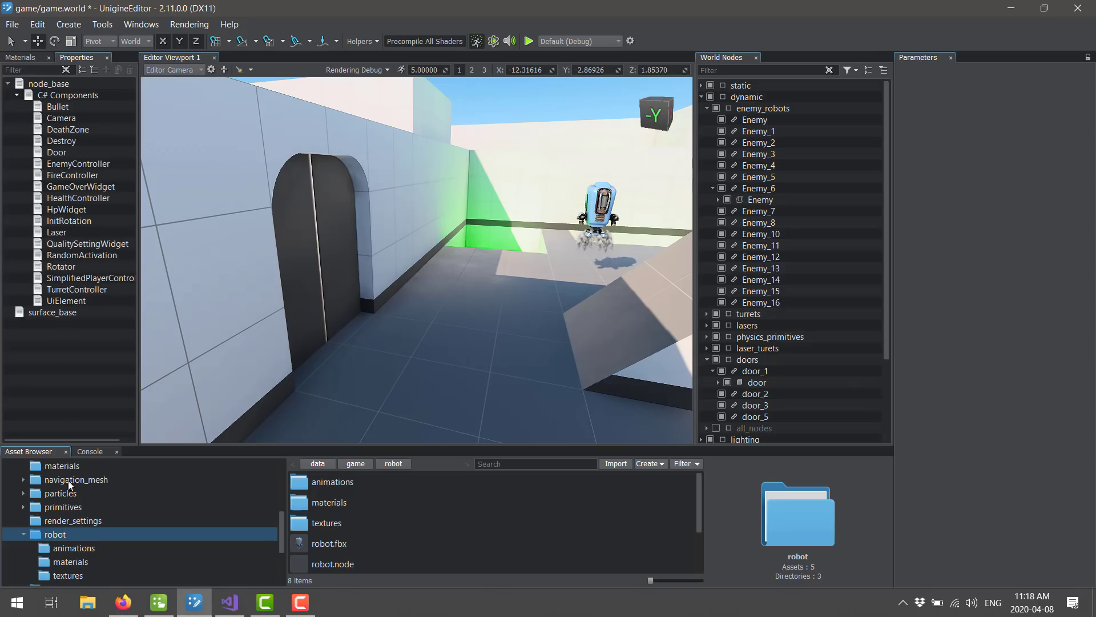
pyautogui.scroll(4, 100, 533)
pyautogui.scroll(-4, 100, 532)
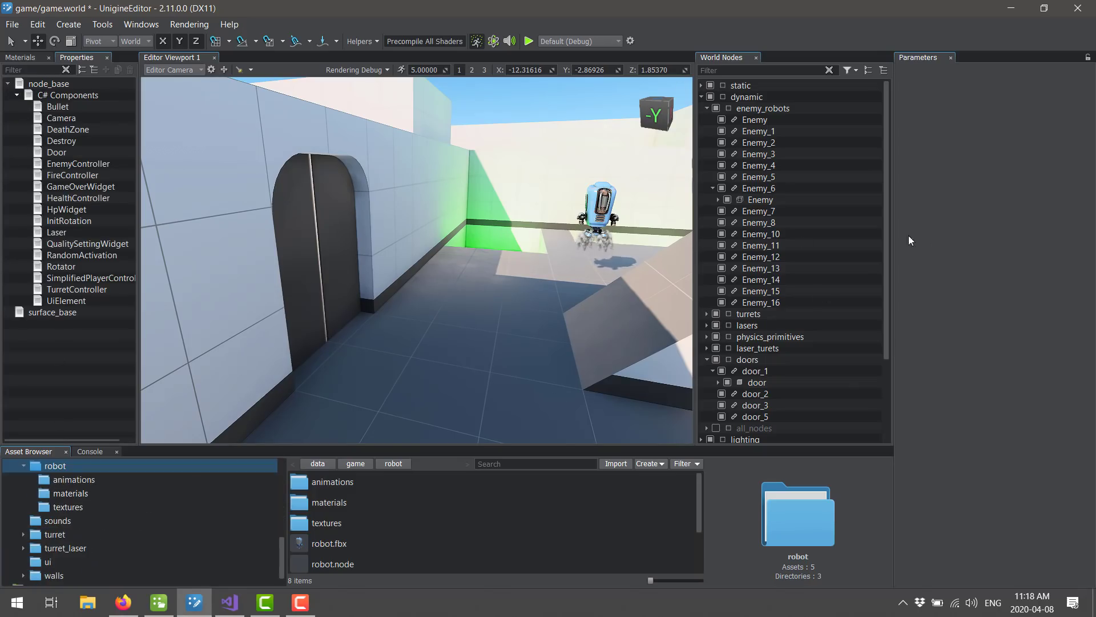
# - Select the door and scroll its parameters down to the wall_1_mat surface
pyautogui.click(290, 189)
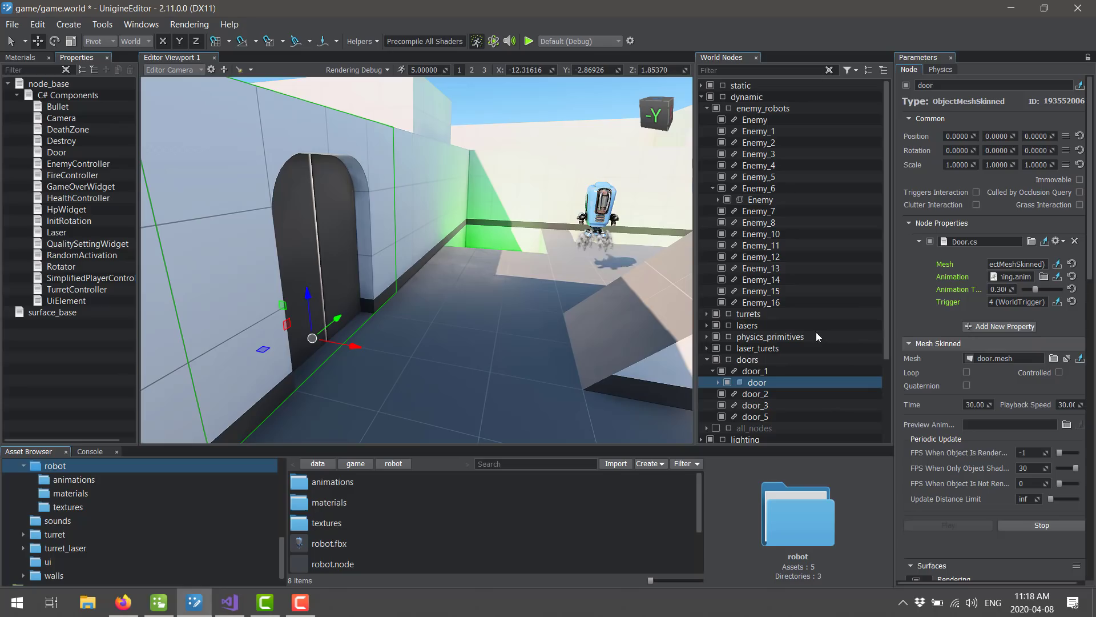
pyautogui.scroll(-5, 951, 439)
pyautogui.scroll(-2, 954, 431)
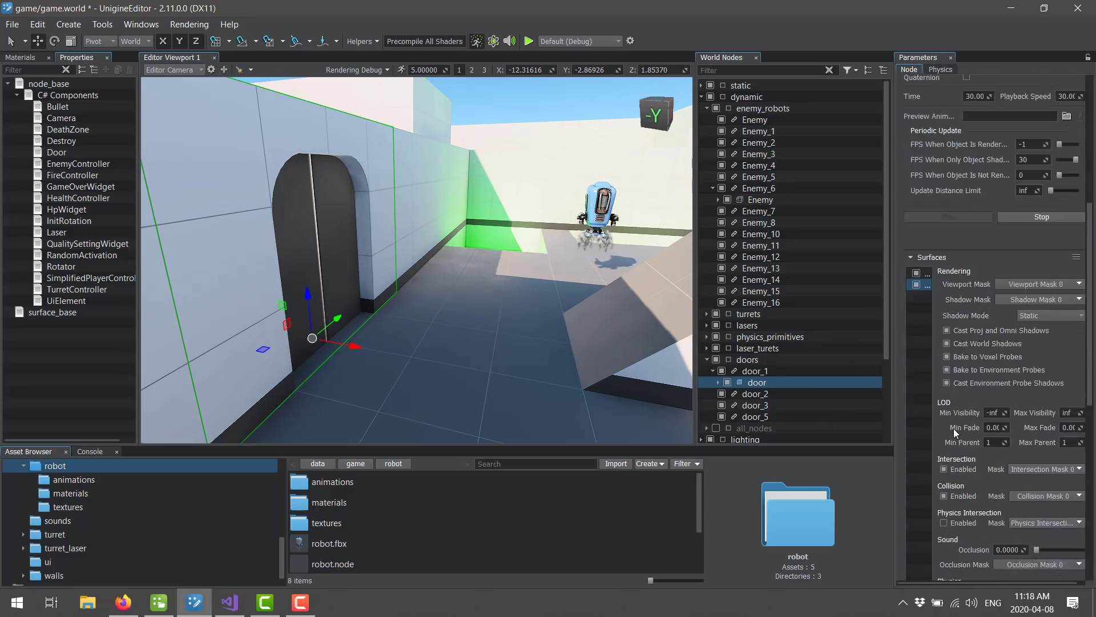
pyautogui.scroll(-5, 954, 428)
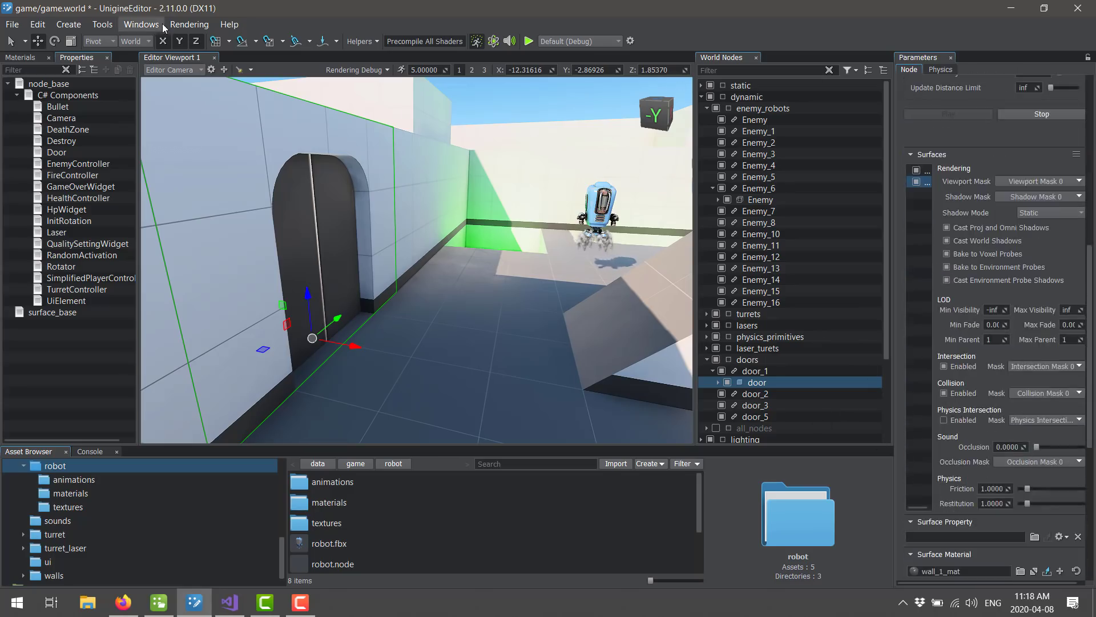
# - Enable DOF under Rendering > Camera Effects and look over the other Rendering submenus
pyautogui.click(189, 24)
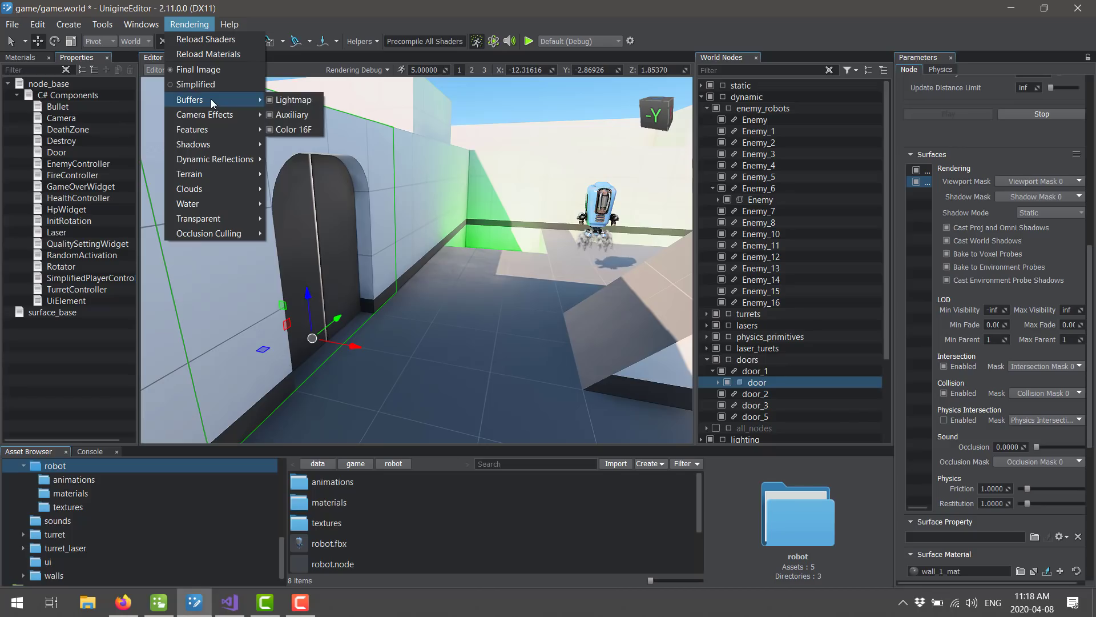
pyautogui.moveTo(225, 117)
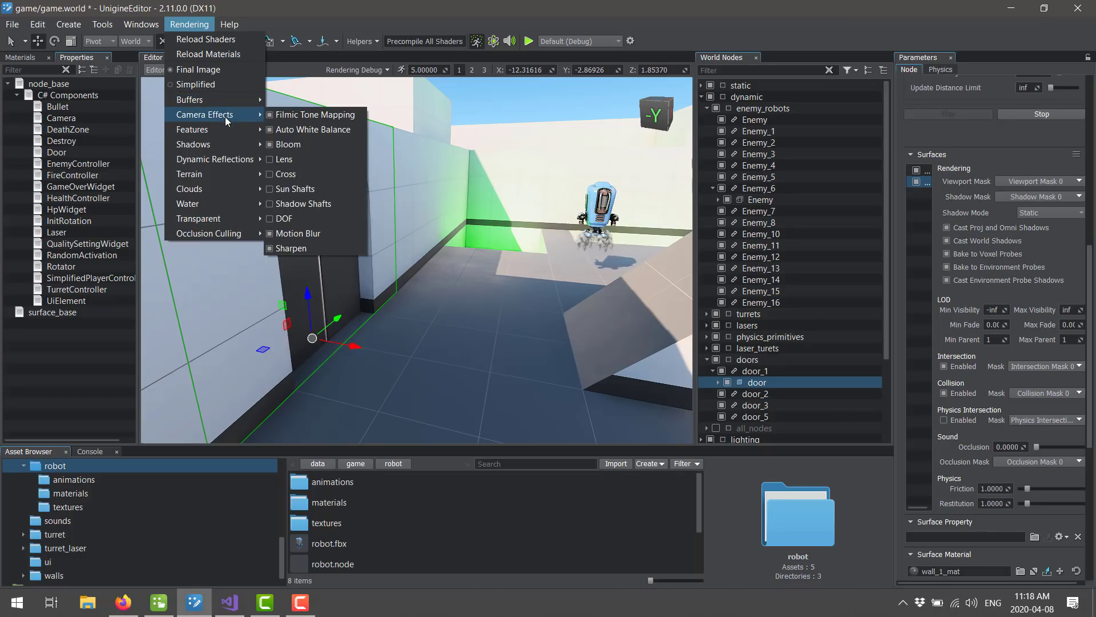
pyautogui.click(272, 222)
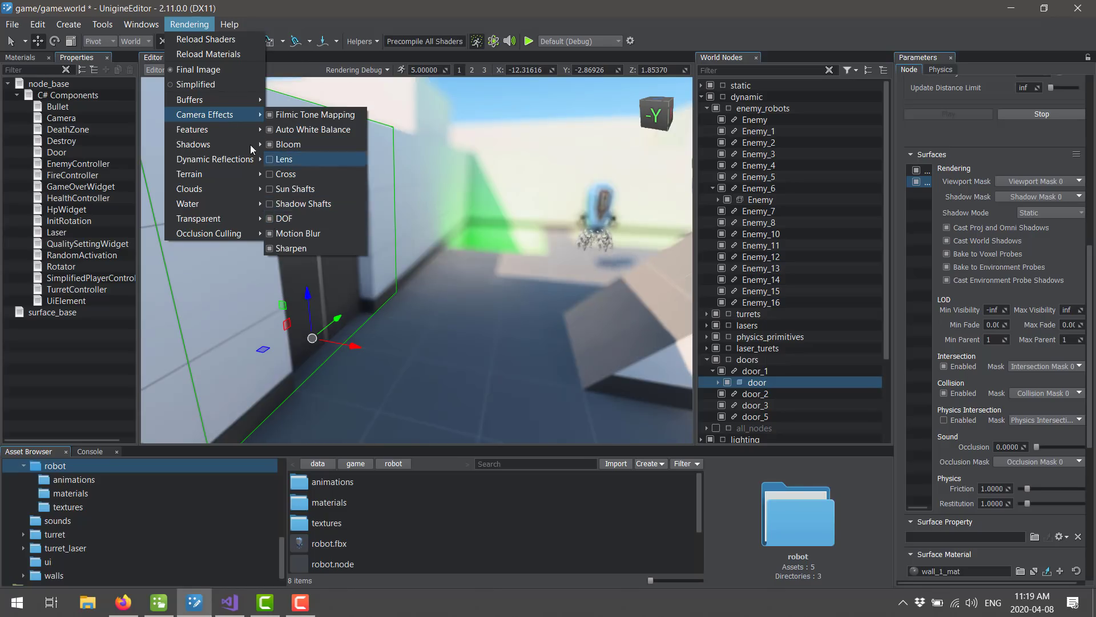
pyautogui.moveTo(235, 130)
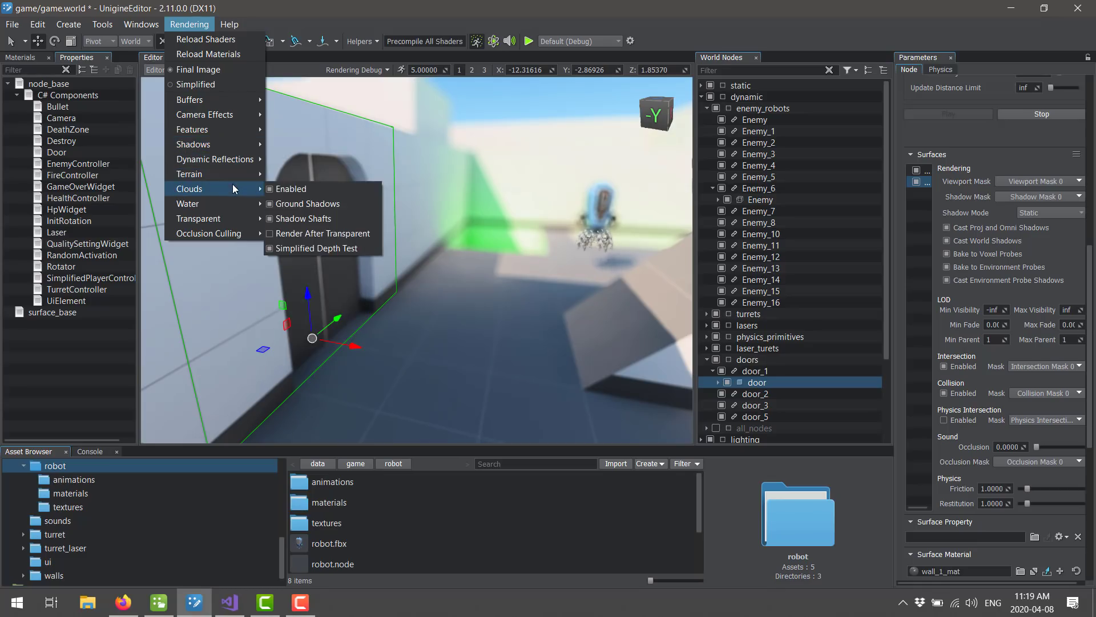
pyautogui.moveTo(234, 204)
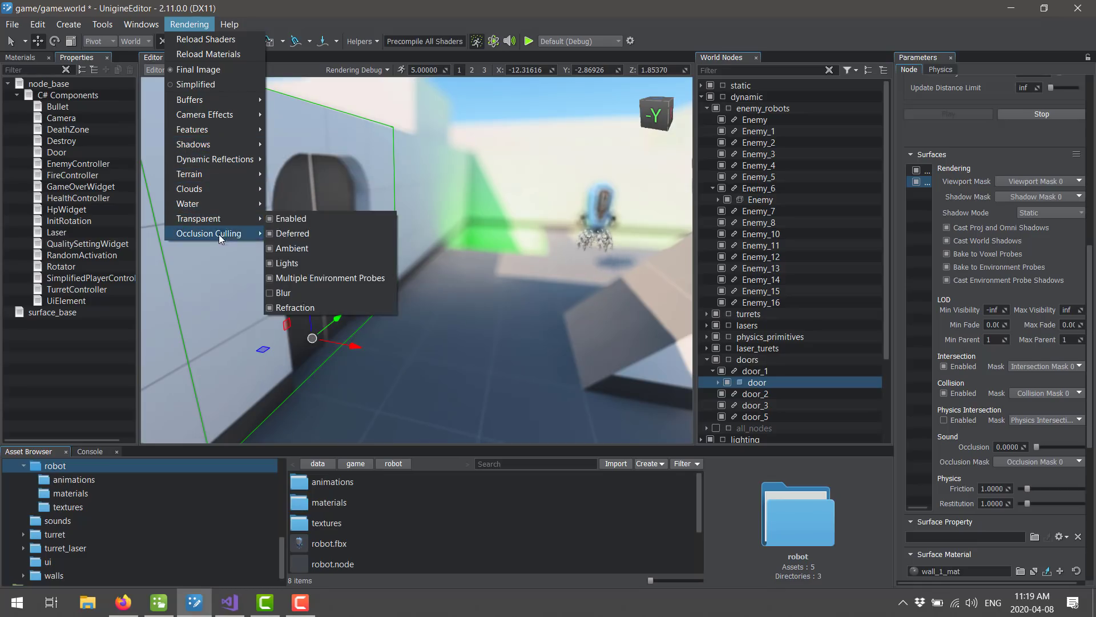
# - In Visual Studio, expand the data and source folders and open main.cs
pyautogui.click(230, 602)
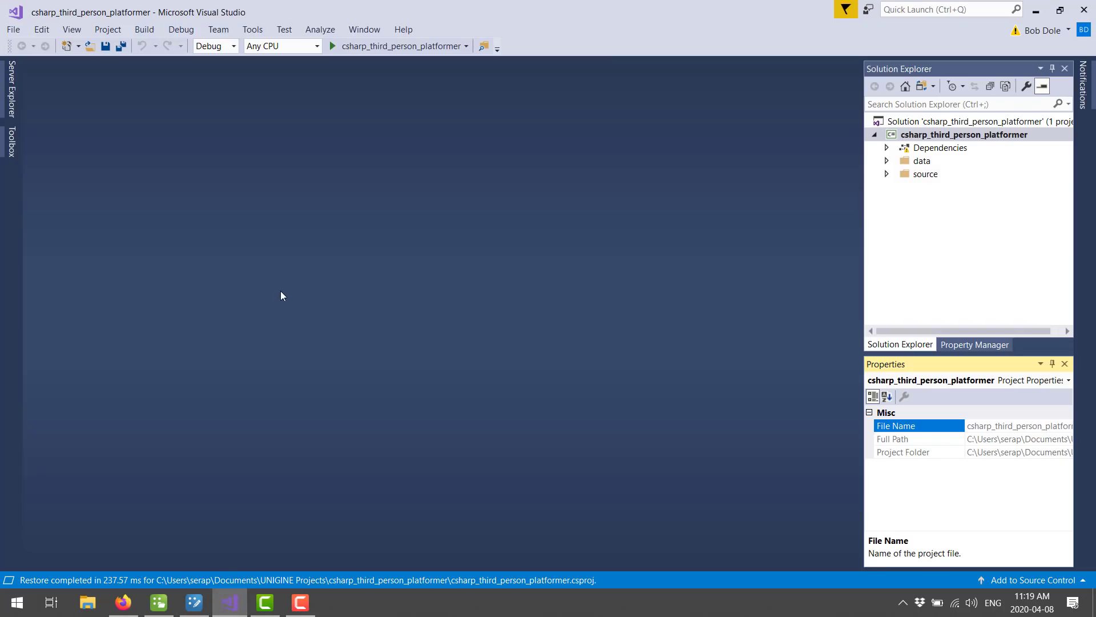
pyautogui.click(886, 161)
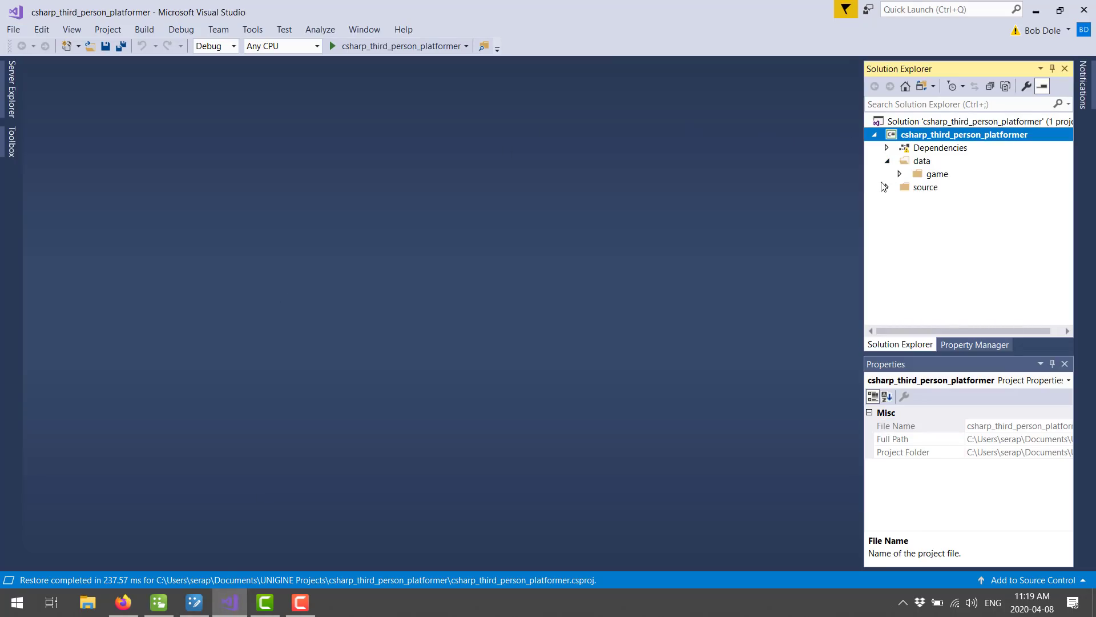
pyautogui.moveTo(887, 188); pyautogui.dragTo(888, 191)
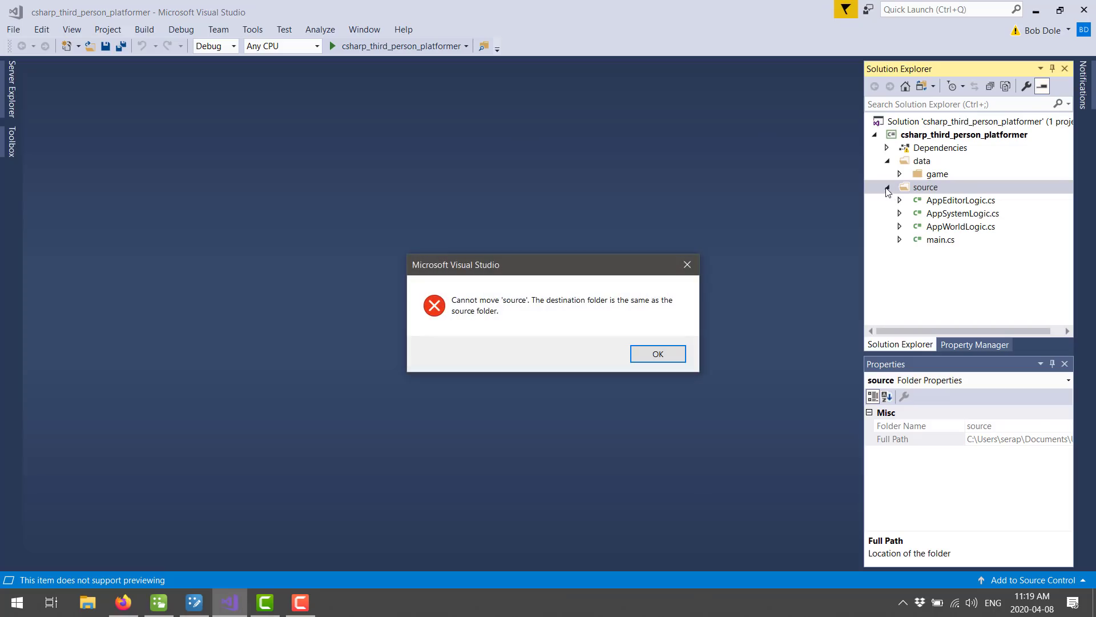
pyautogui.click(656, 354)
pyautogui.click(937, 228)
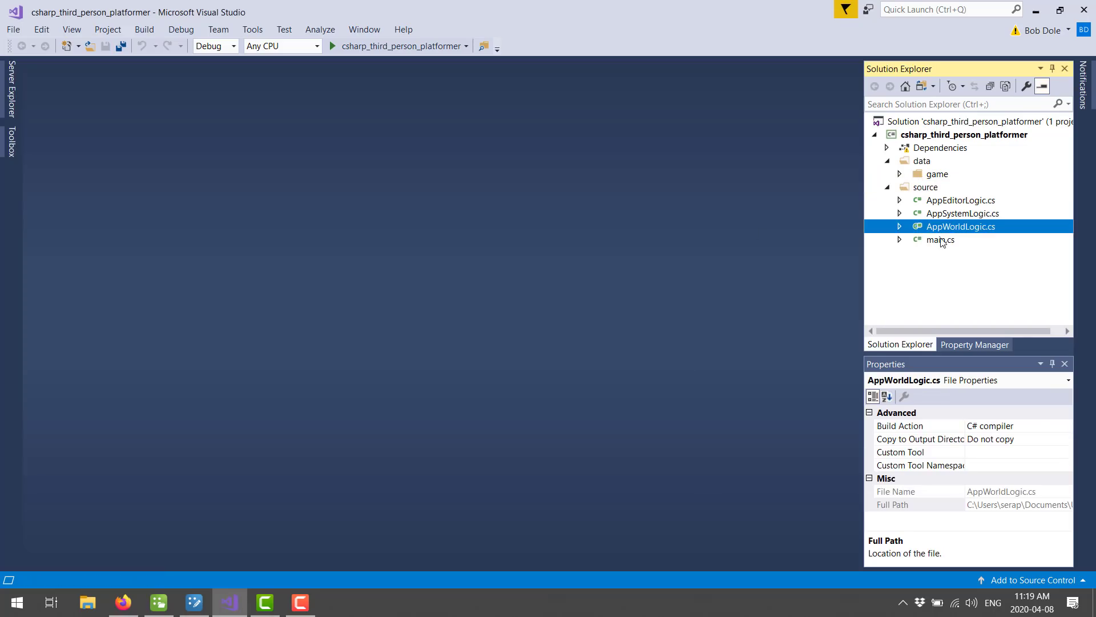
pyautogui.doubleClick(941, 240)
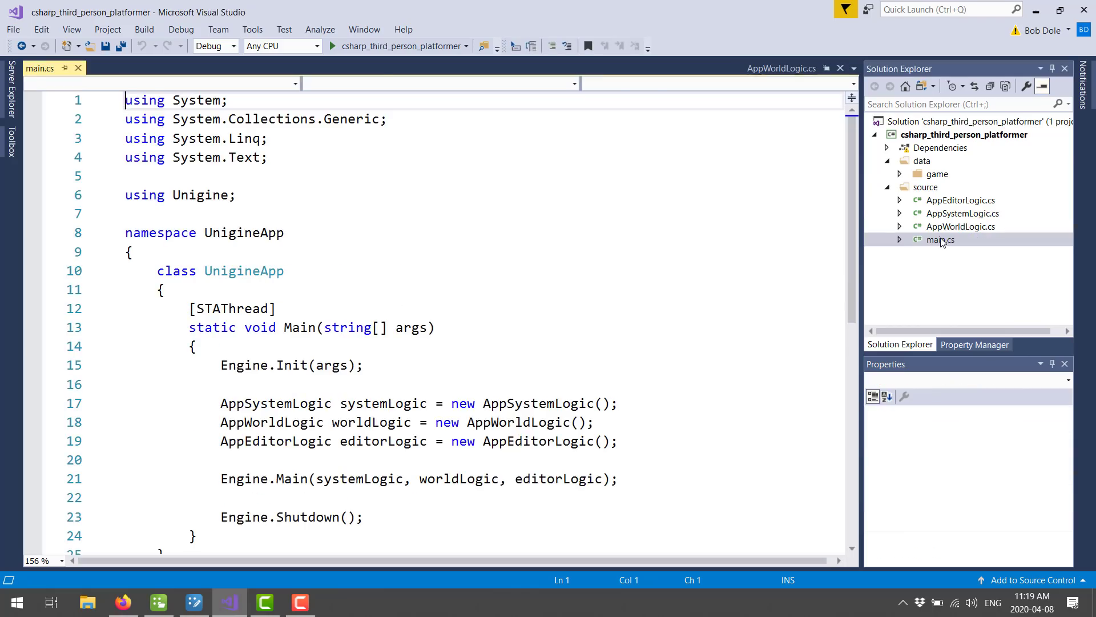
# - Inspect main.cs, highlighting the AppSystemLogic, AppWorldLogic and AppEditorLogic class names
pyautogui.click(416, 268)
pyautogui.scroll(-2, 204, 268)
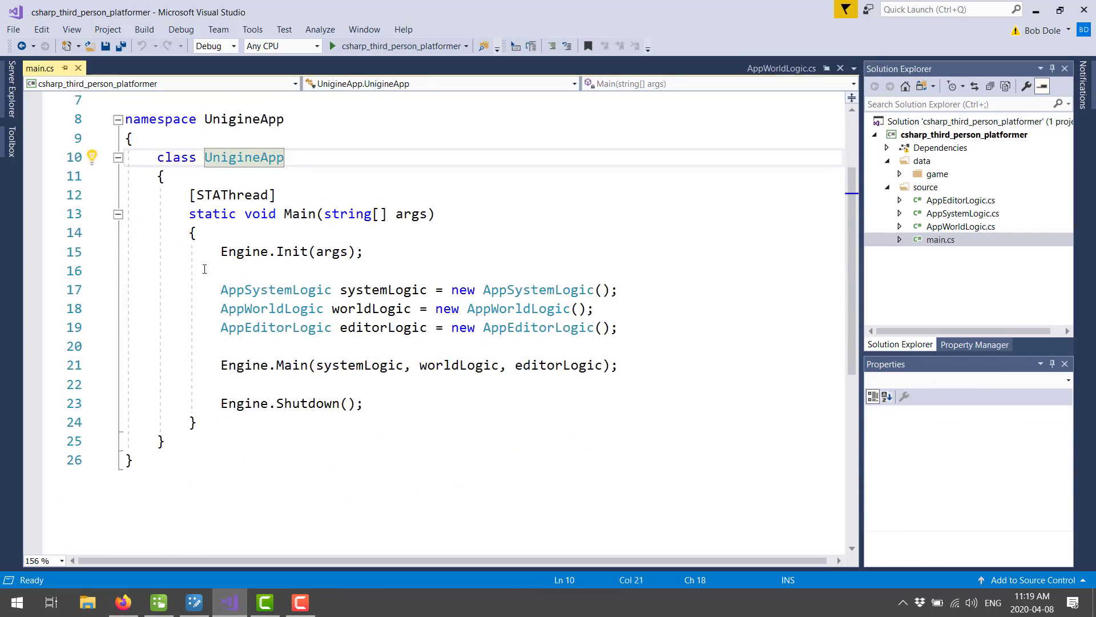
pyautogui.doubleClick(272, 289)
pyautogui.doubleClick(272, 310)
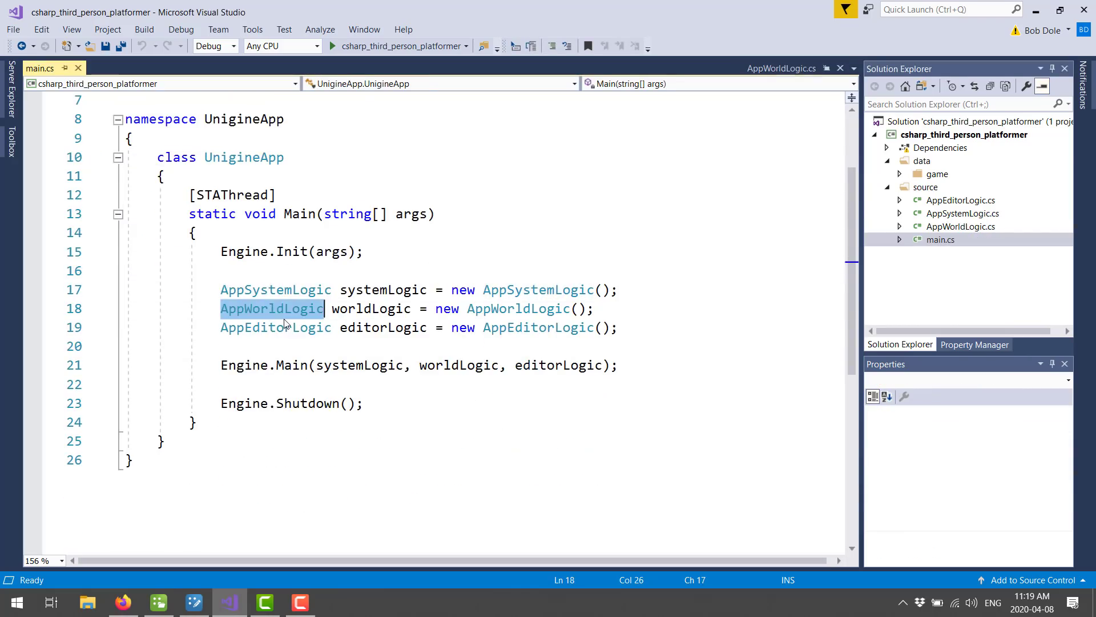
pyautogui.doubleClick(280, 327)
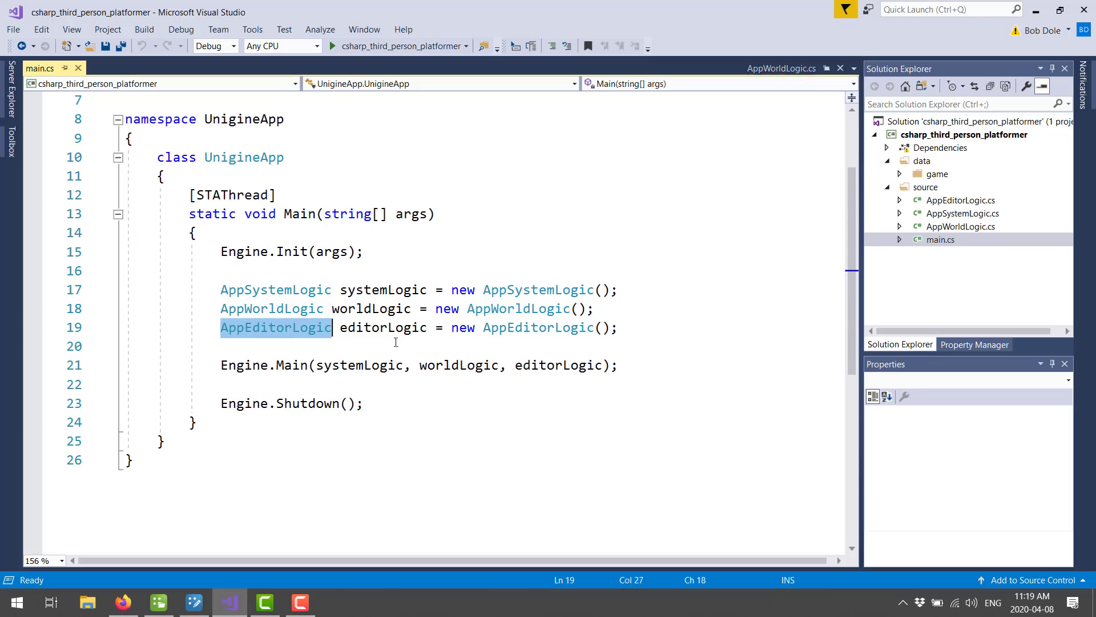
# - Open AppEditorLogic.cs and scroll through its code
pyautogui.doubleClick(950, 201)
pyautogui.scroll(-3, 478, 302)
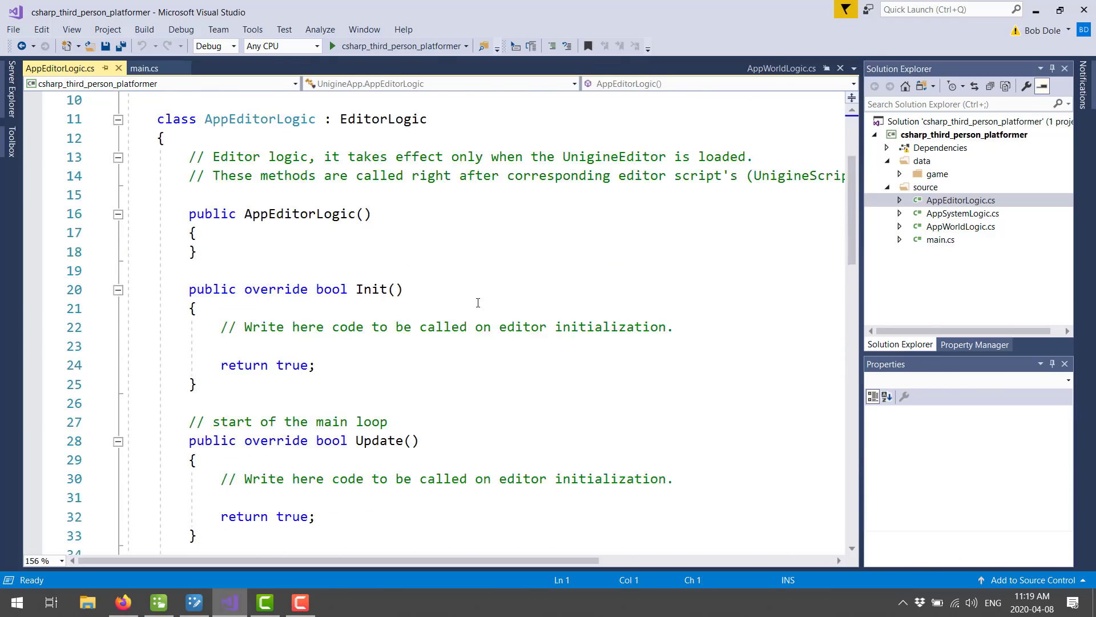
pyautogui.scroll(-2, 478, 303)
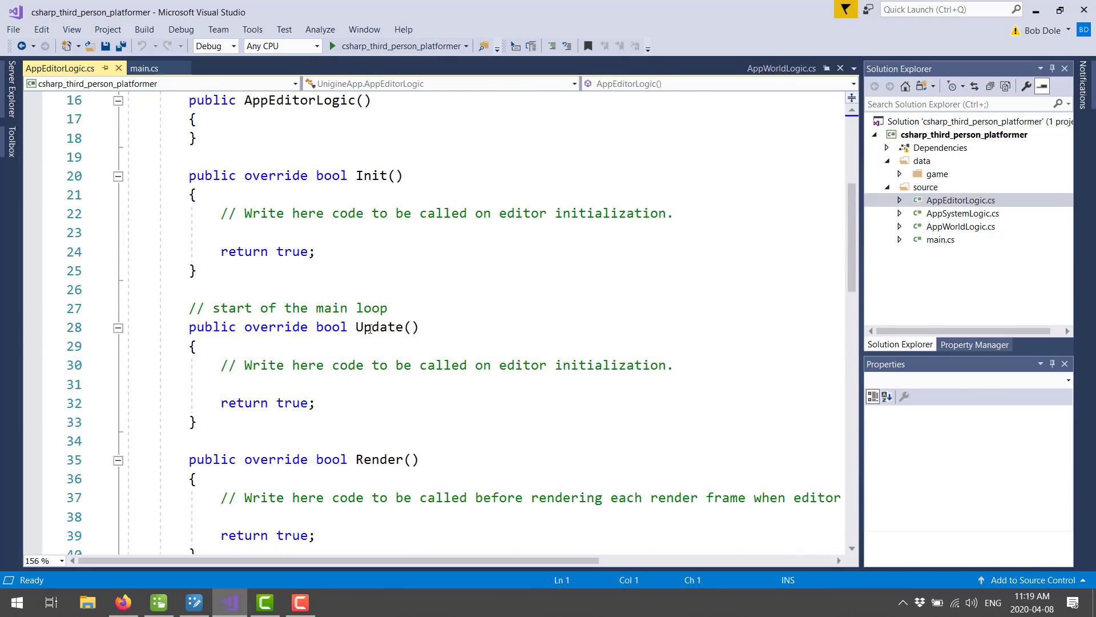
pyautogui.scroll(-10, 369, 327)
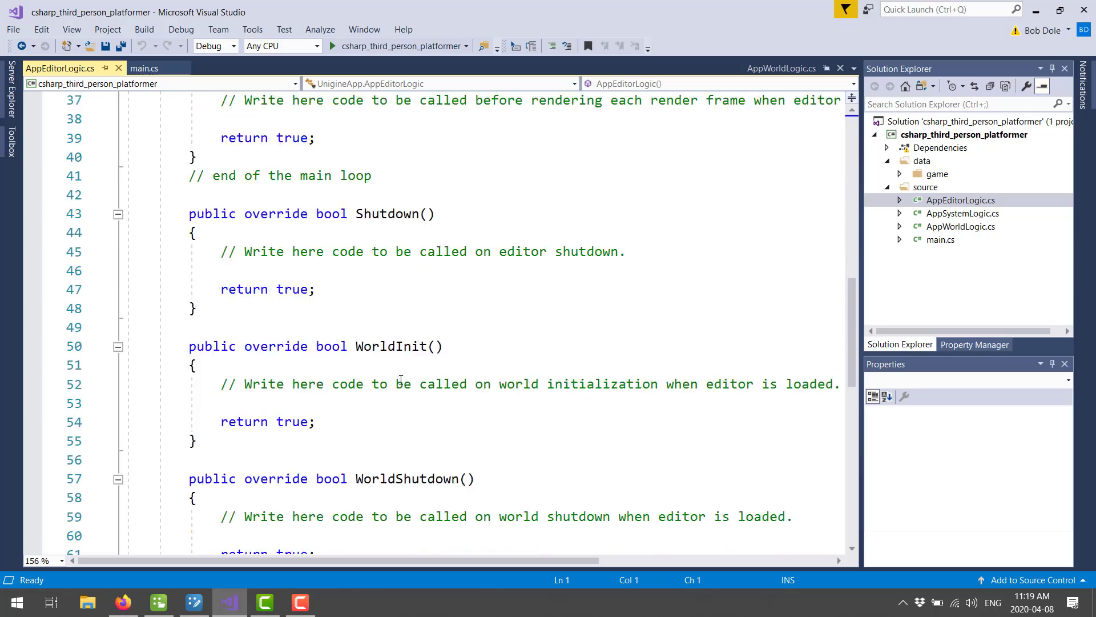
pyautogui.scroll(-2, 477, 280)
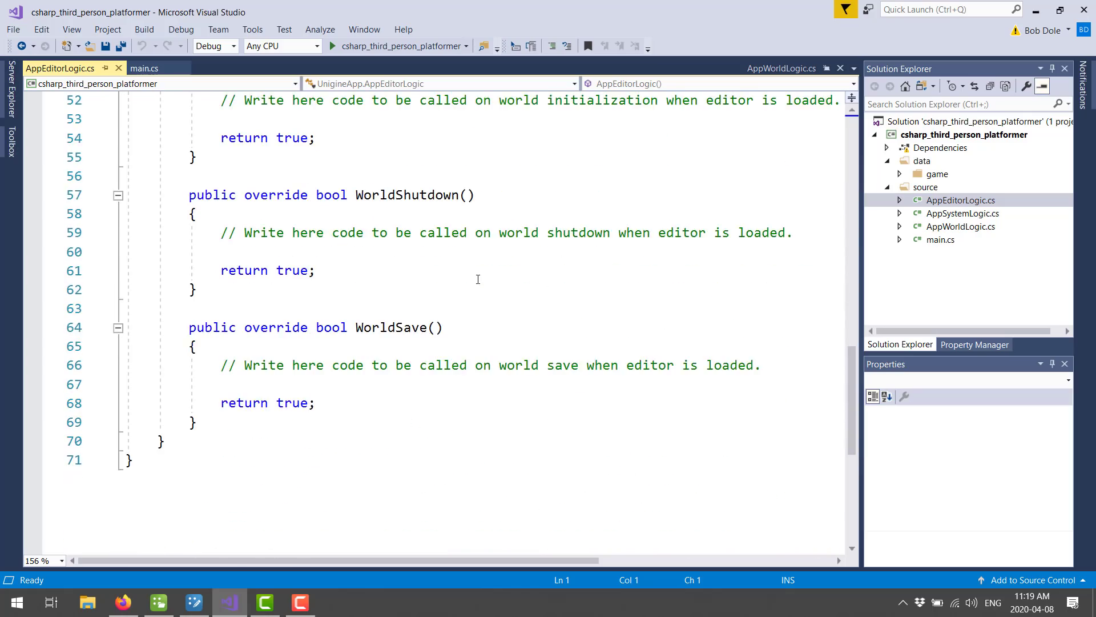
pyautogui.scroll(2, 477, 279)
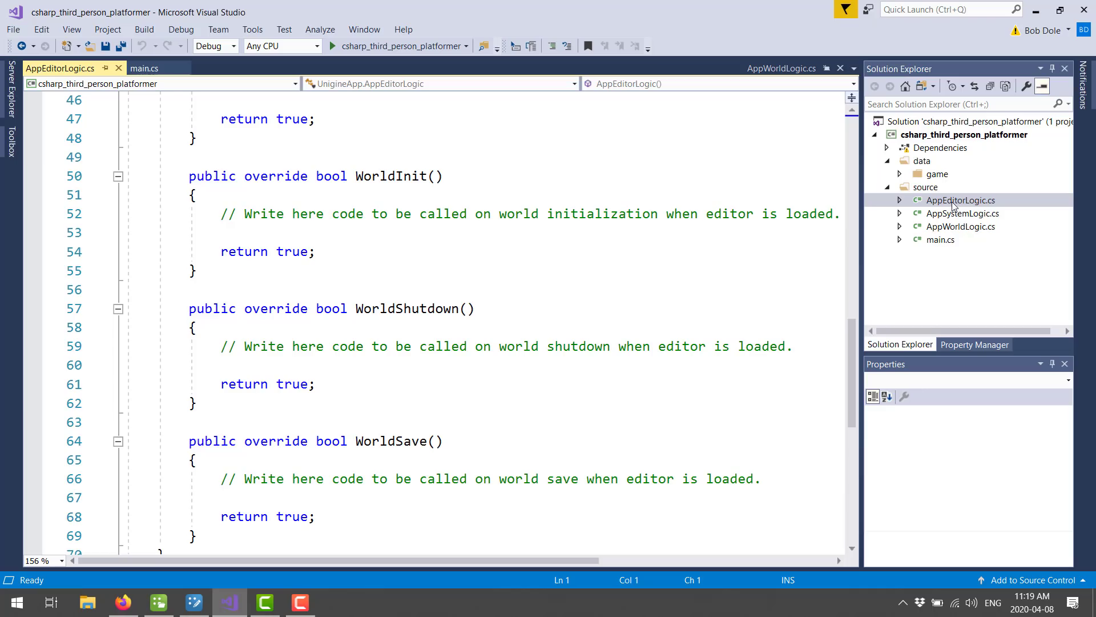
# - Open AppSystemLogic.cs and AppWorldLogic.cs, leaving AppWorldLogic.cs displayed
pyautogui.doubleClick(969, 213)
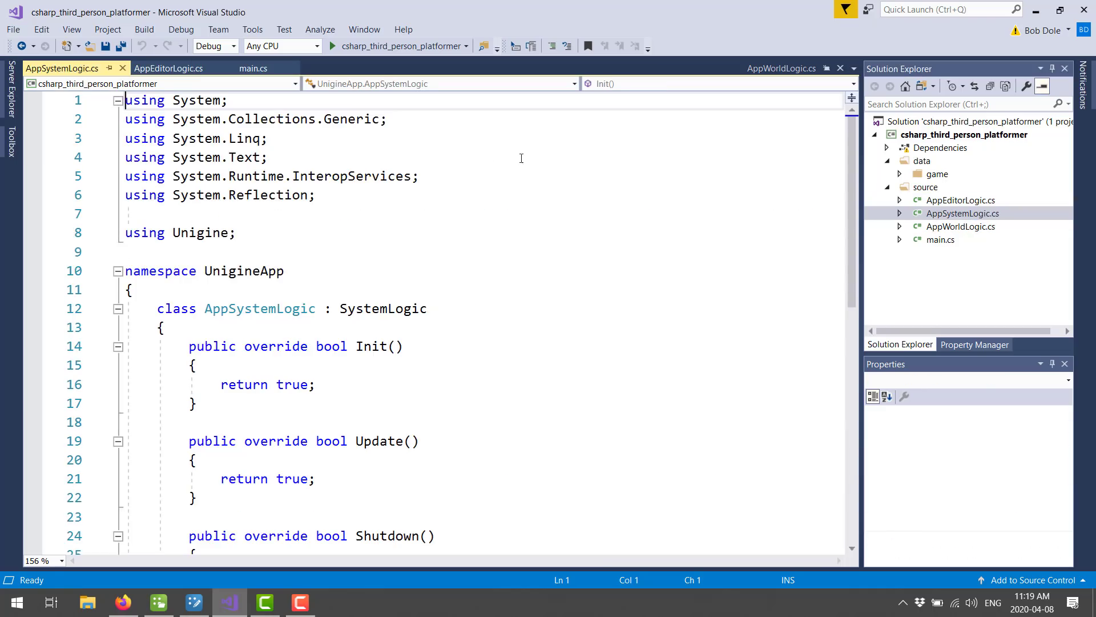
pyautogui.doubleClick(974, 226)
pyautogui.scroll(-5, 552, 225)
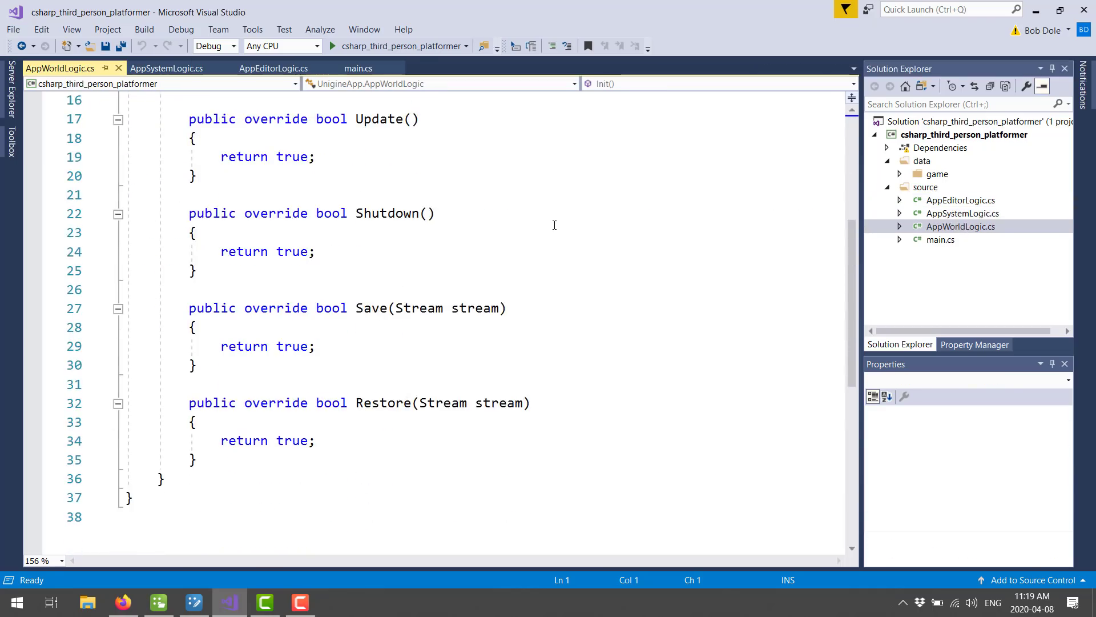
pyautogui.scroll(5, 554, 227)
pyautogui.click(900, 174)
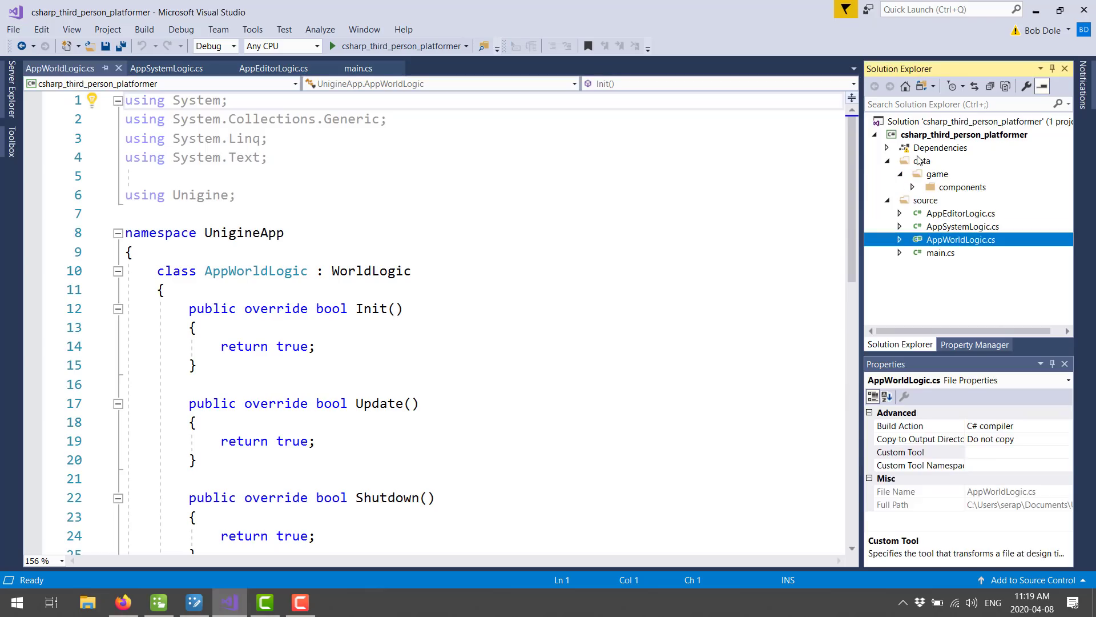
pyautogui.click(912, 186)
pyautogui.doubleClick(966, 187)
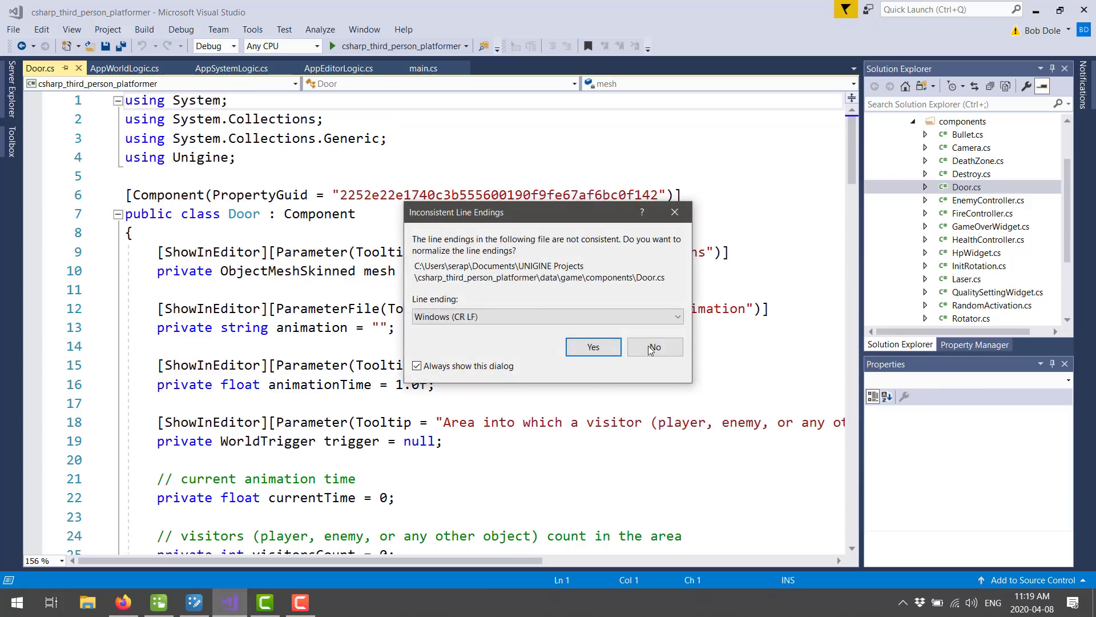
pyautogui.click(593, 347)
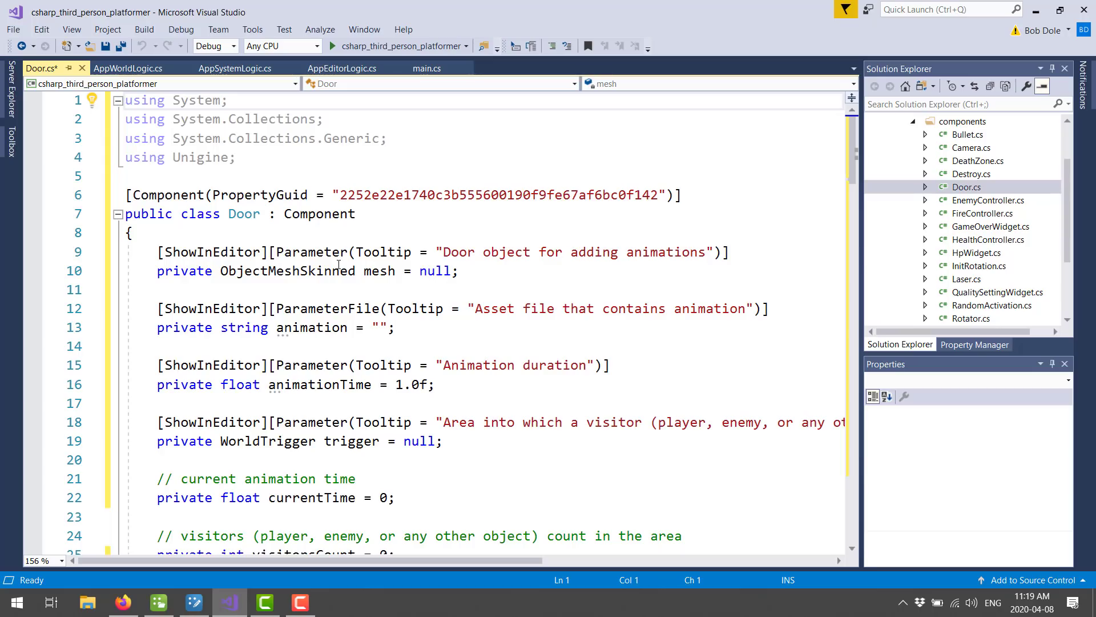
pyautogui.moveTo(158, 252); pyautogui.dragTo(269, 252)
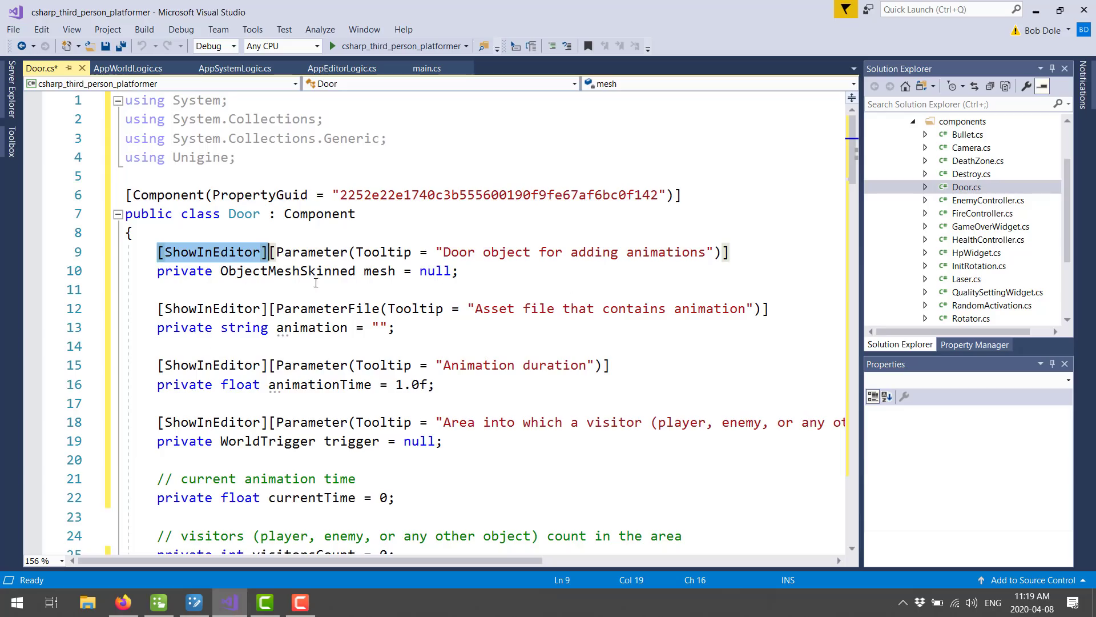
pyautogui.scroll(-1, 262, 274)
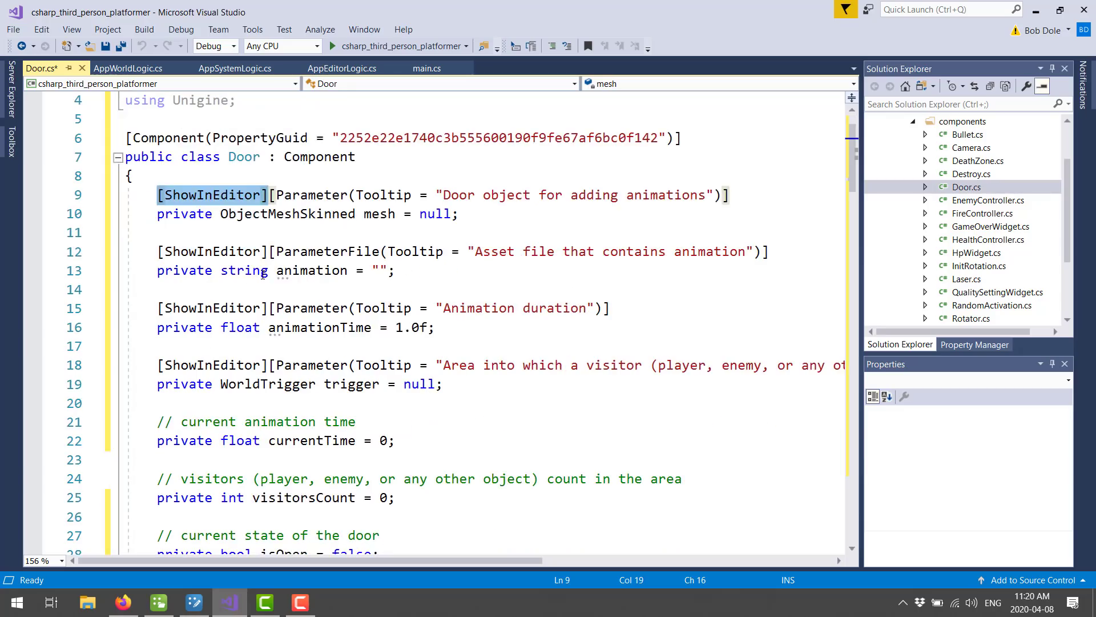
pyautogui.scroll(-13, 262, 274)
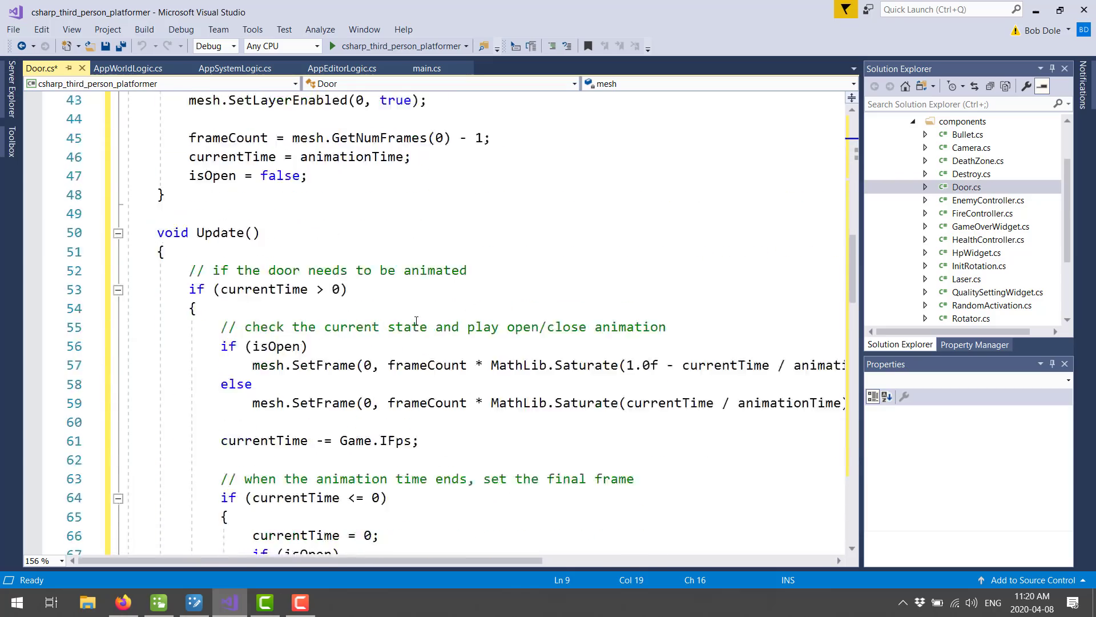
pyautogui.scroll(-18, 416, 321)
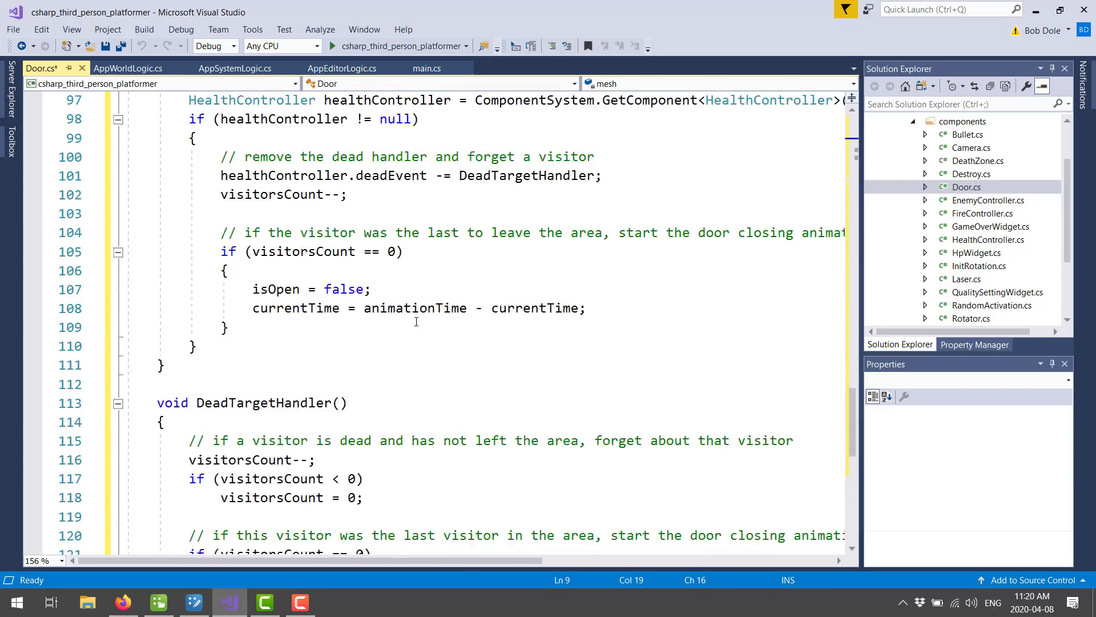
pyautogui.scroll(-8, 417, 321)
pyautogui.scroll(13, 417, 321)
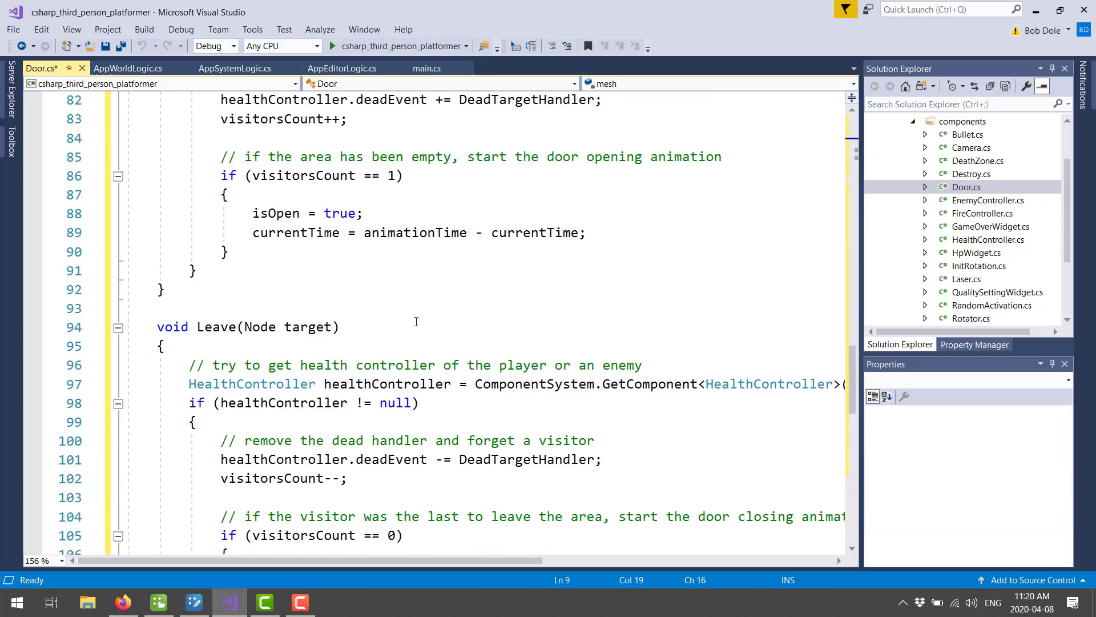
pyautogui.scroll(-2, 993, 257)
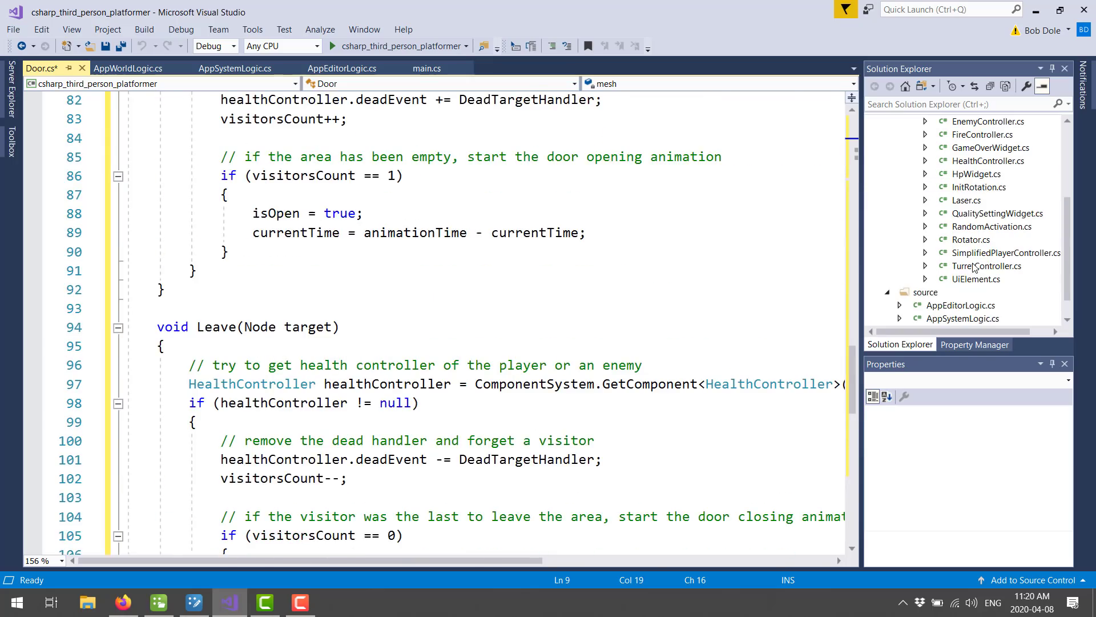
# - Open SimplifiedPlayerController.cs and read through its control keys, physical parameters and state logic
pyautogui.doubleClick(979, 253)
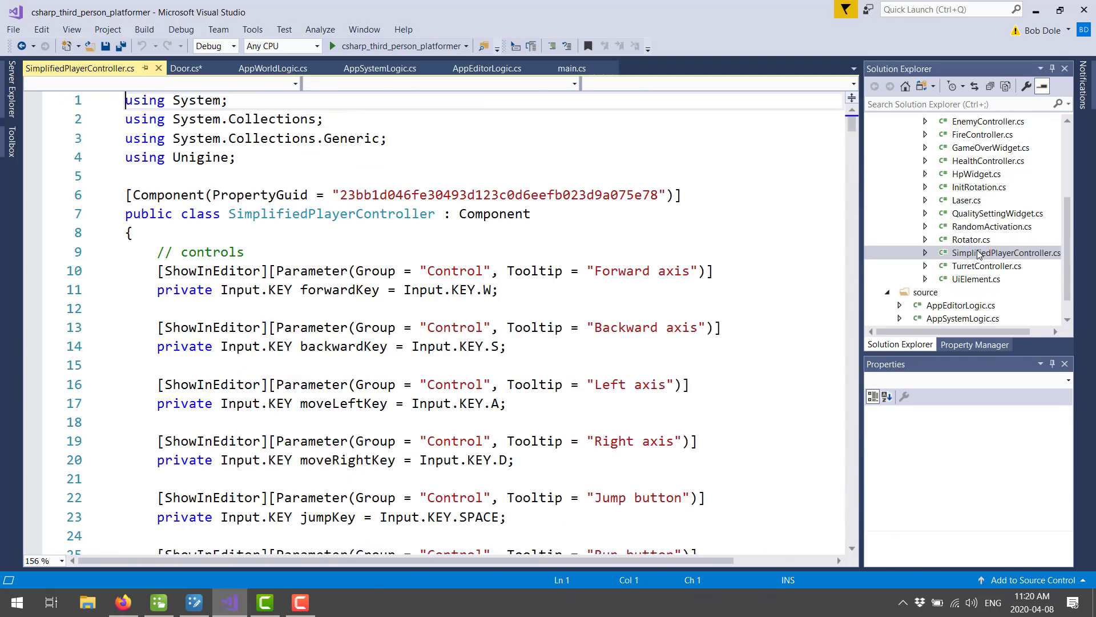
pyautogui.scroll(-7, 473, 251)
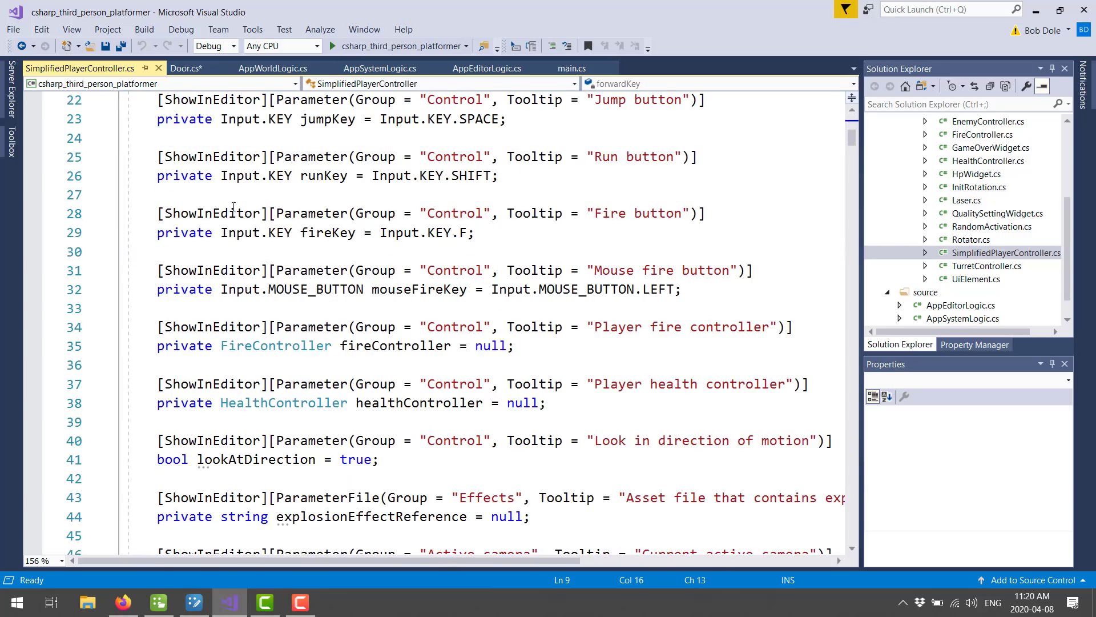
pyautogui.scroll(-14, 336, 239)
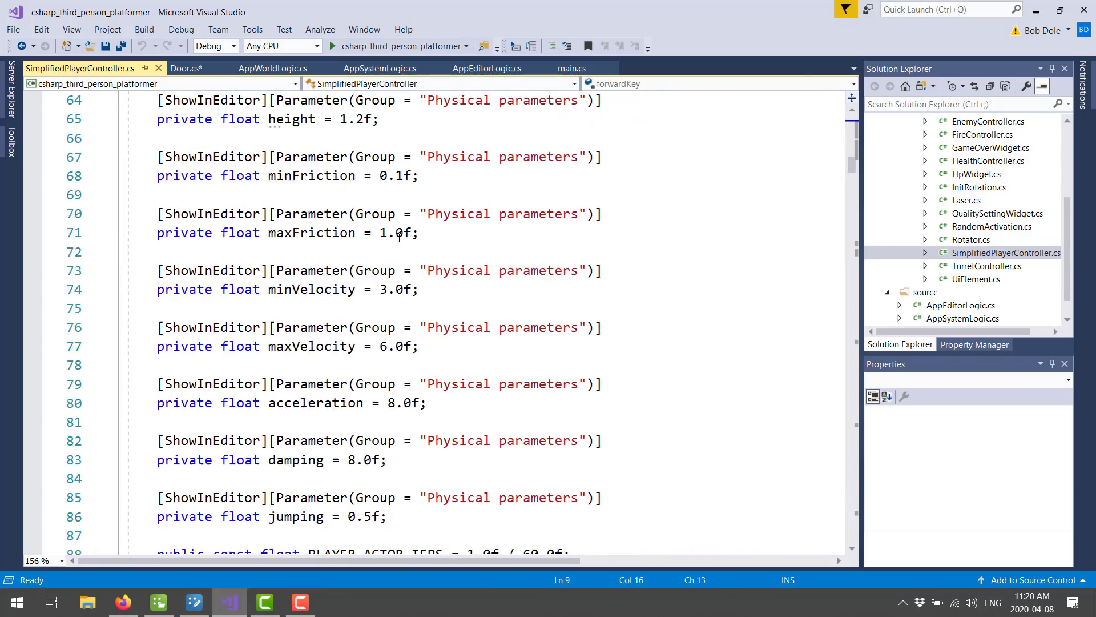
pyautogui.scroll(5, 399, 237)
pyautogui.scroll(11, 399, 237)
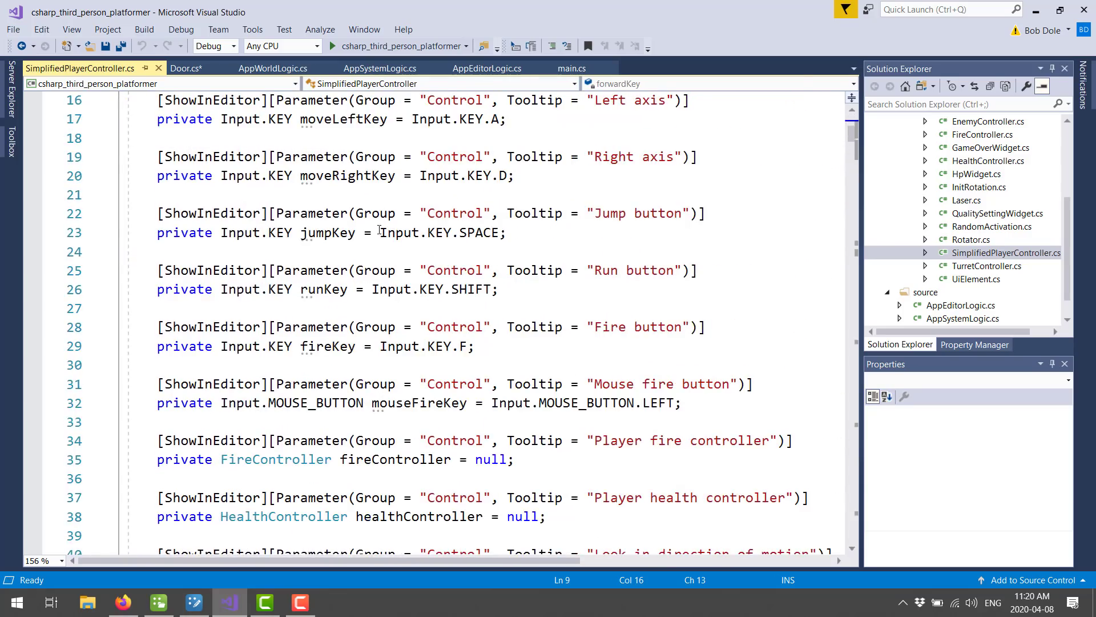
pyautogui.moveTo(380, 230); pyautogui.dragTo(506, 232)
pyautogui.scroll(-20, 550, 222)
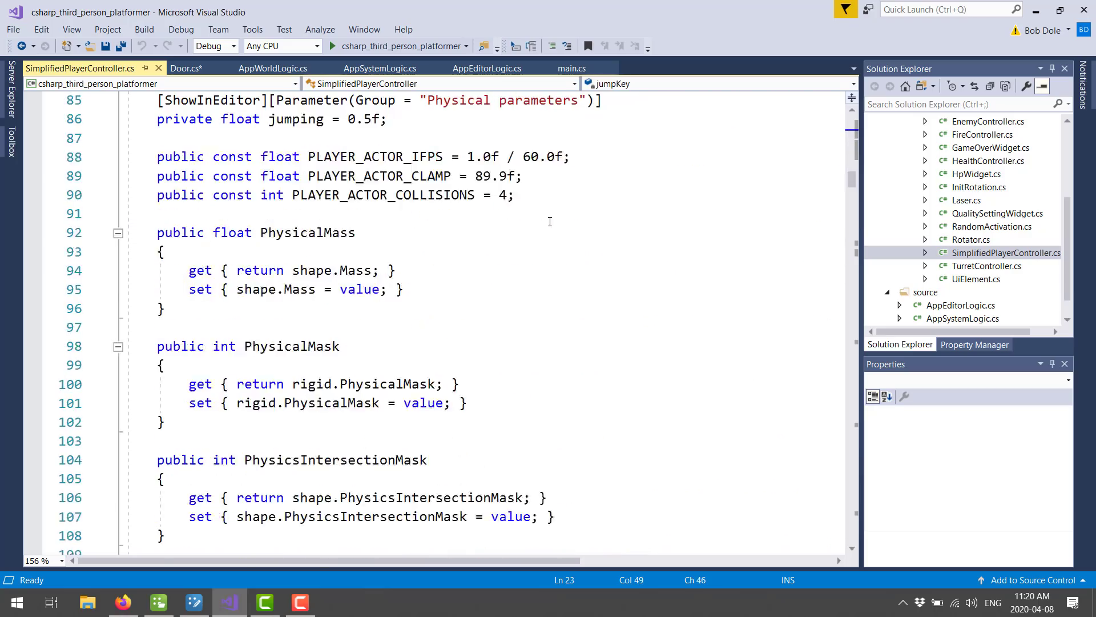
pyautogui.scroll(-20, 549, 221)
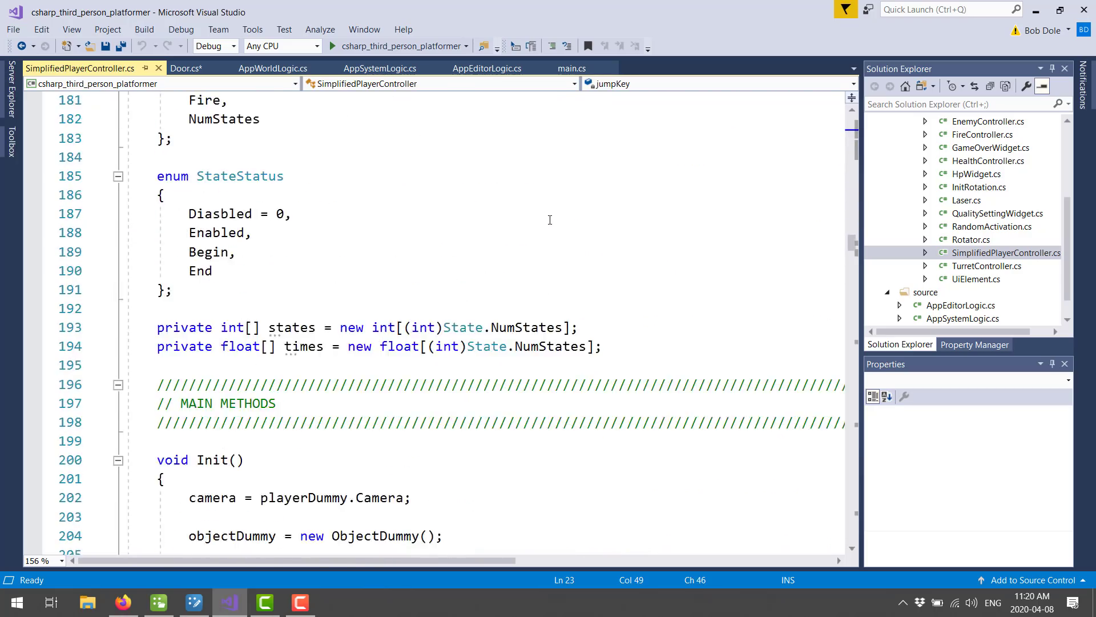
pyautogui.scroll(-18, 549, 220)
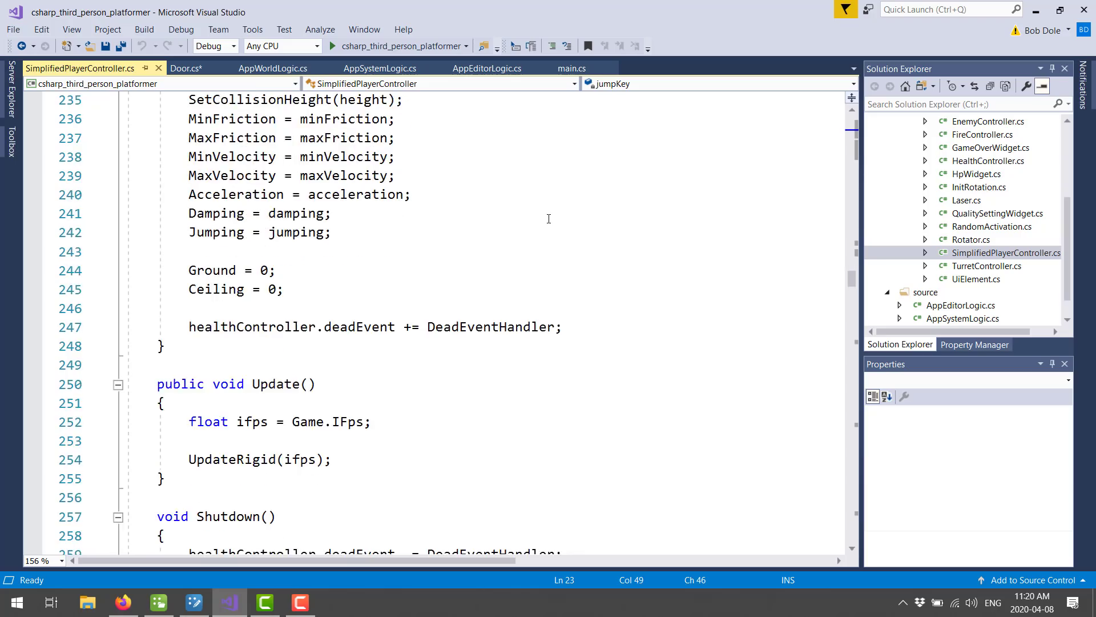
pyautogui.scroll(14, 548, 218)
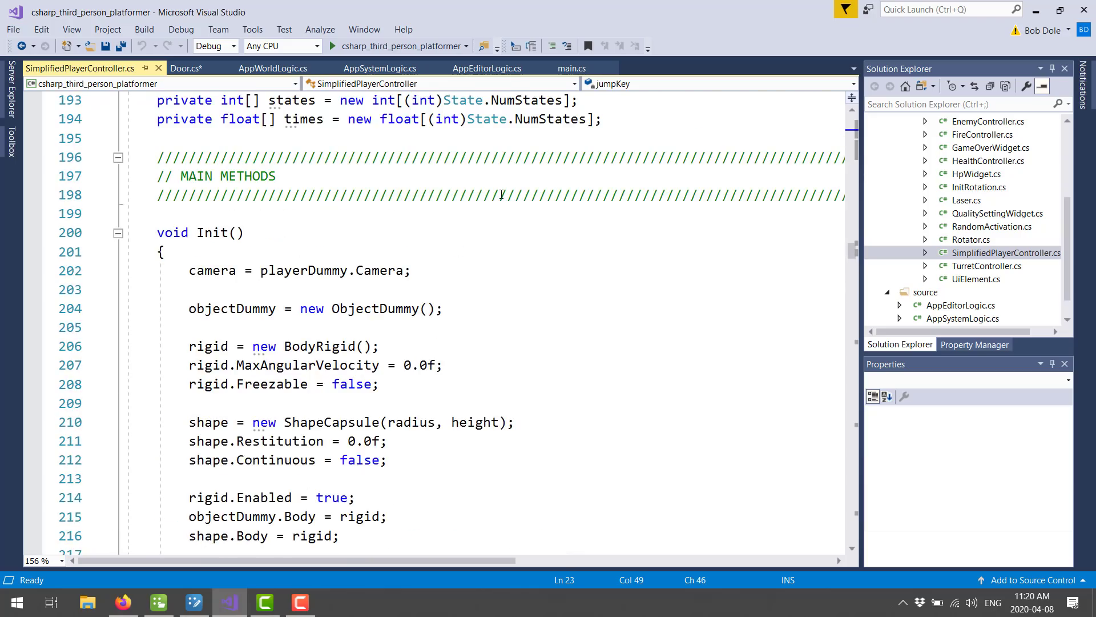
pyautogui.scroll(-12, 501, 195)
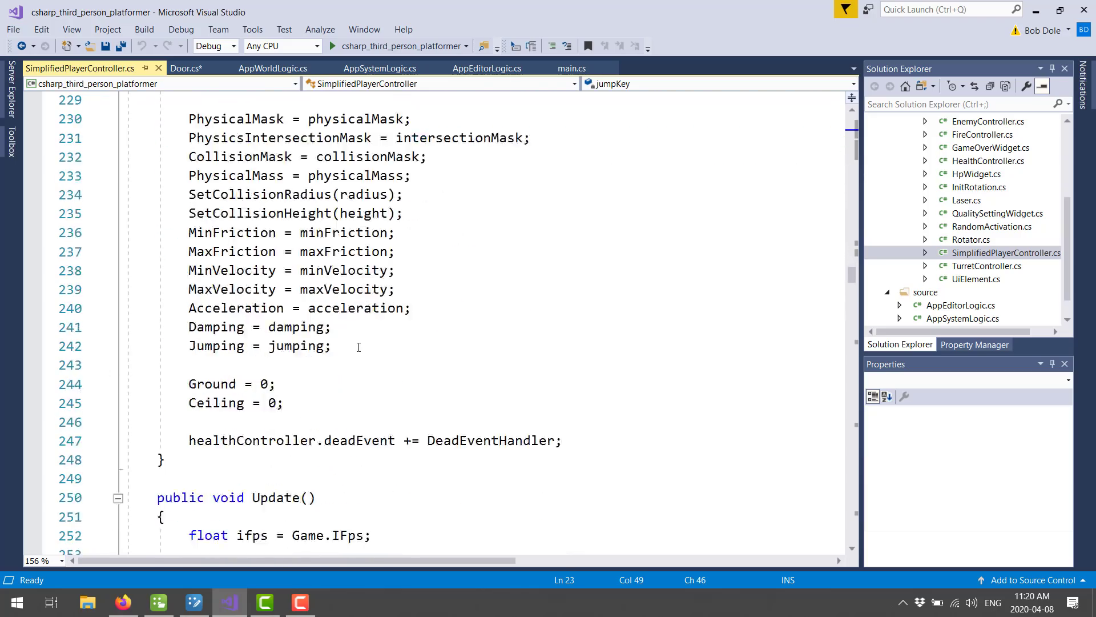
pyautogui.scroll(-15, 359, 347)
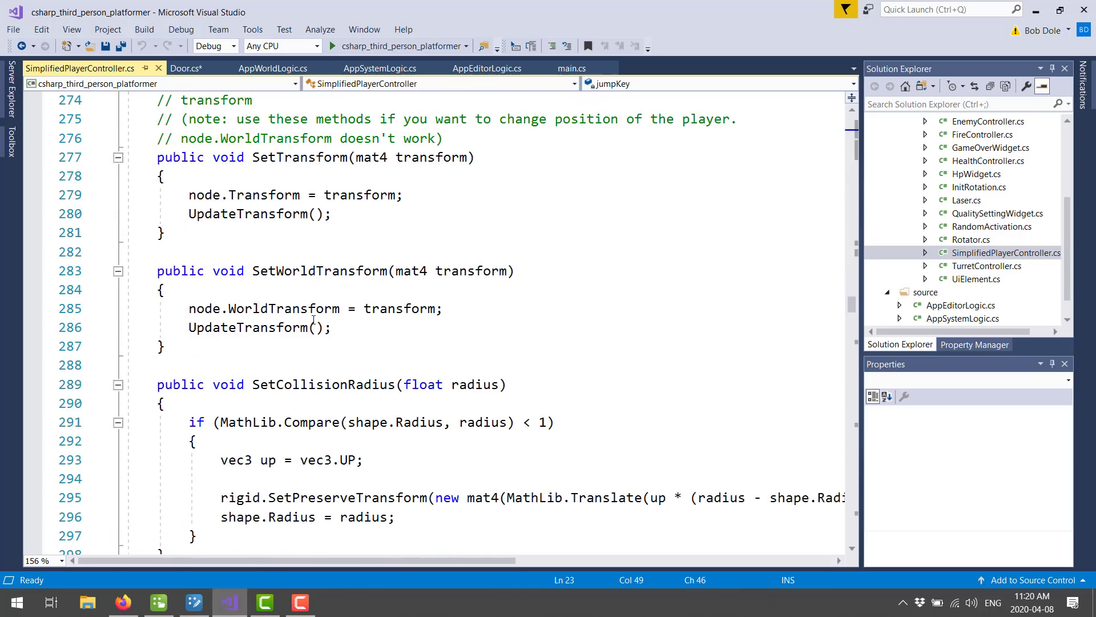
pyautogui.scroll(-5, 314, 319)
pyautogui.scroll(-20, 317, 317)
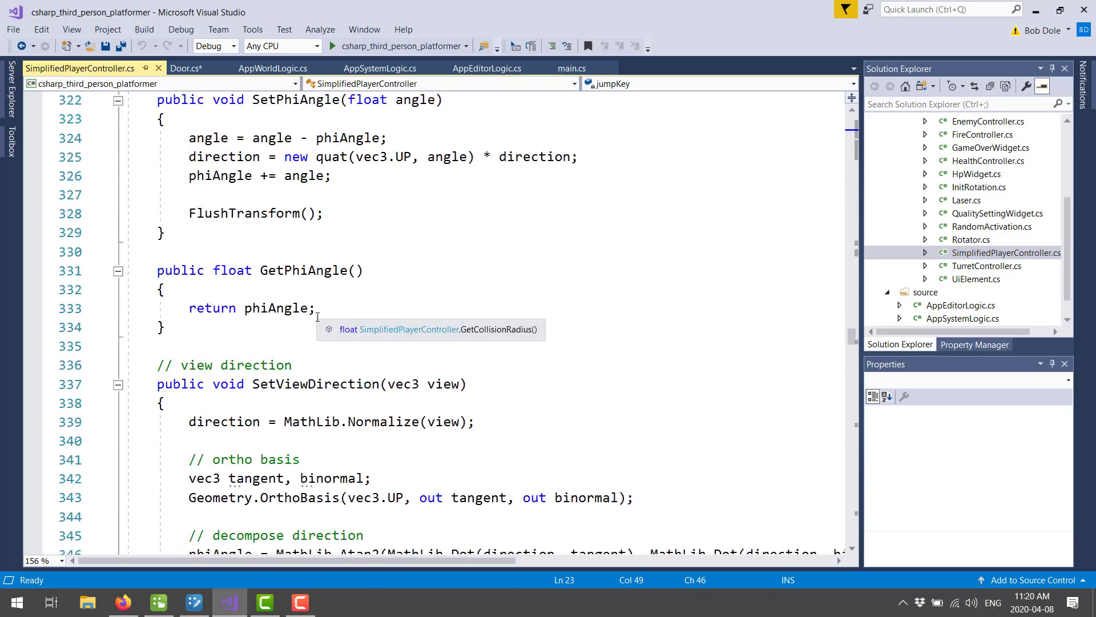
pyautogui.scroll(-3, 317, 306)
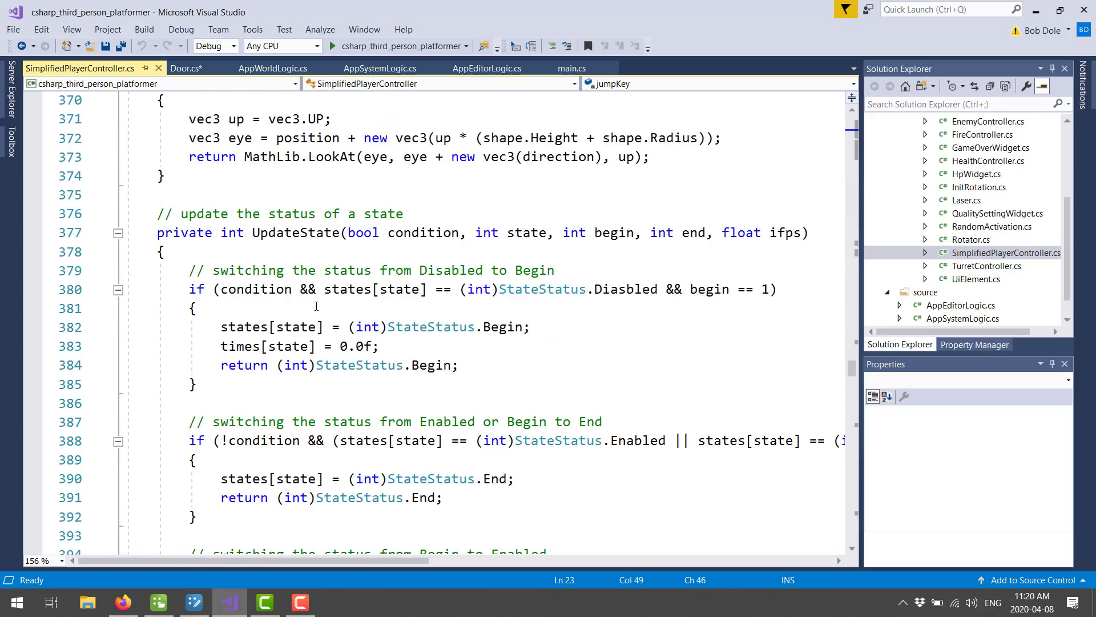
pyautogui.scroll(-7, 316, 307)
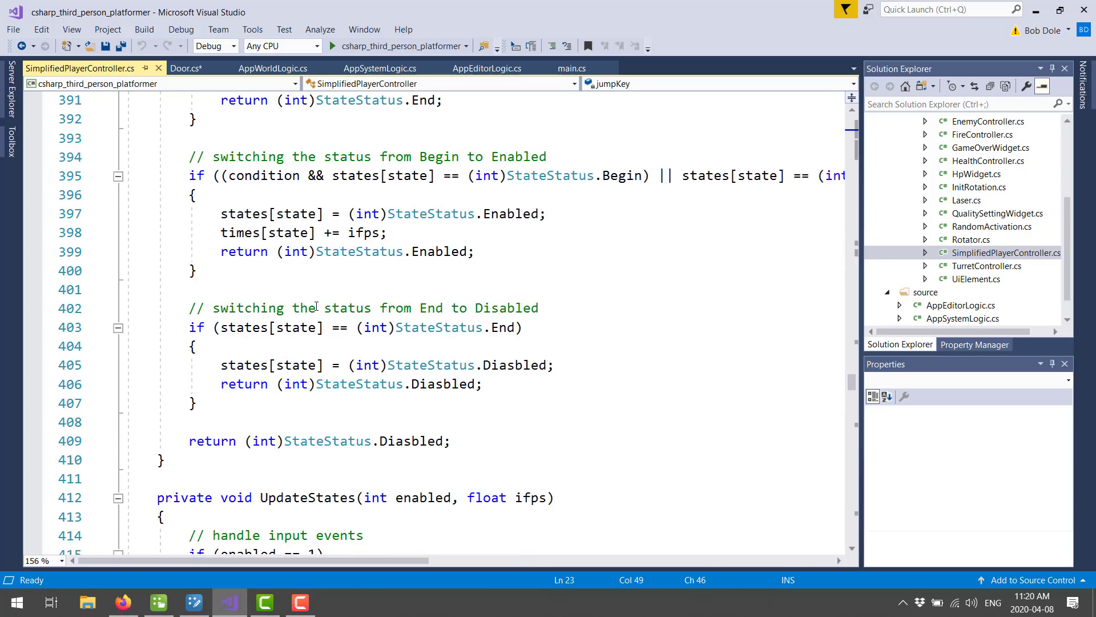
pyautogui.scroll(-6, 456, 265)
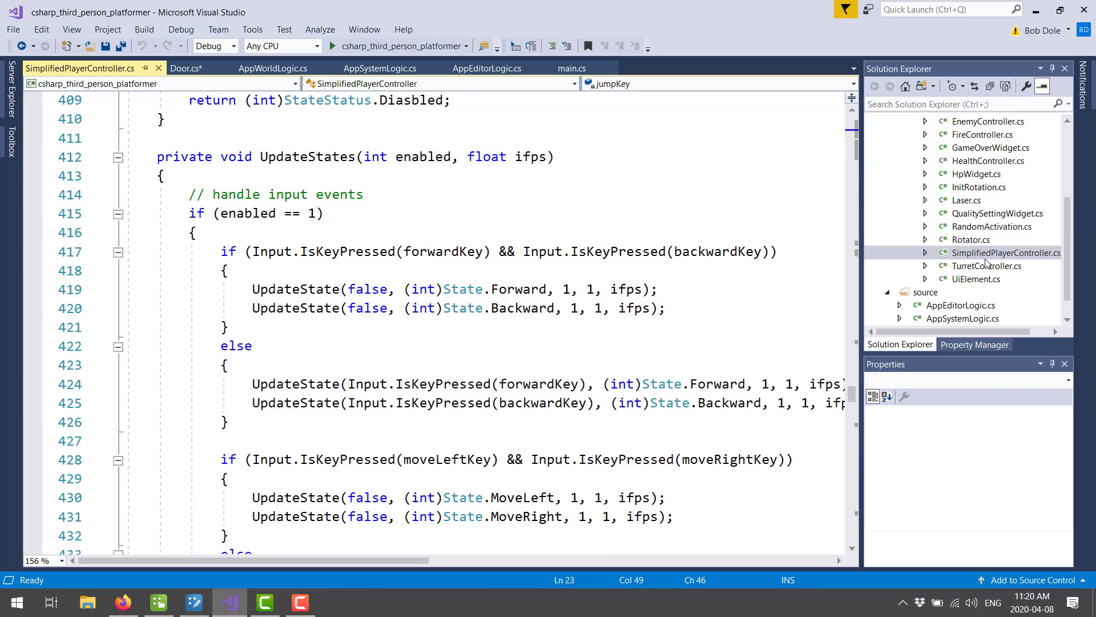
pyautogui.scroll(20, 427, 289)
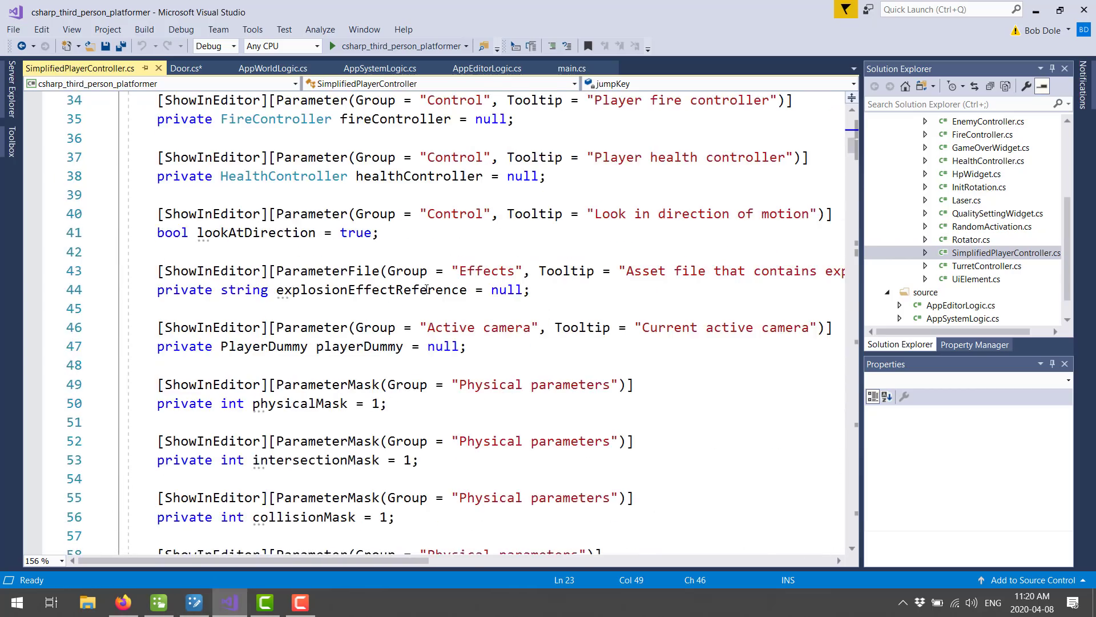
# - Back in UNIGINE Editor, select the Character node and widen the Parameters panel
pyautogui.click(195, 601)
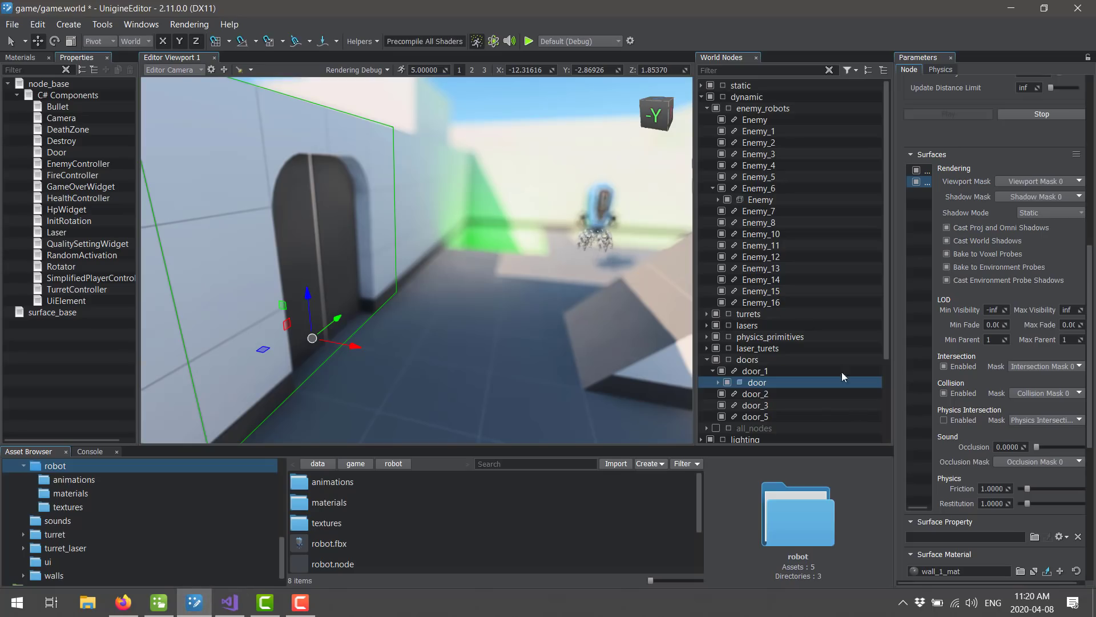
pyautogui.scroll(-2, 770, 269)
pyautogui.scroll(-1, 770, 269)
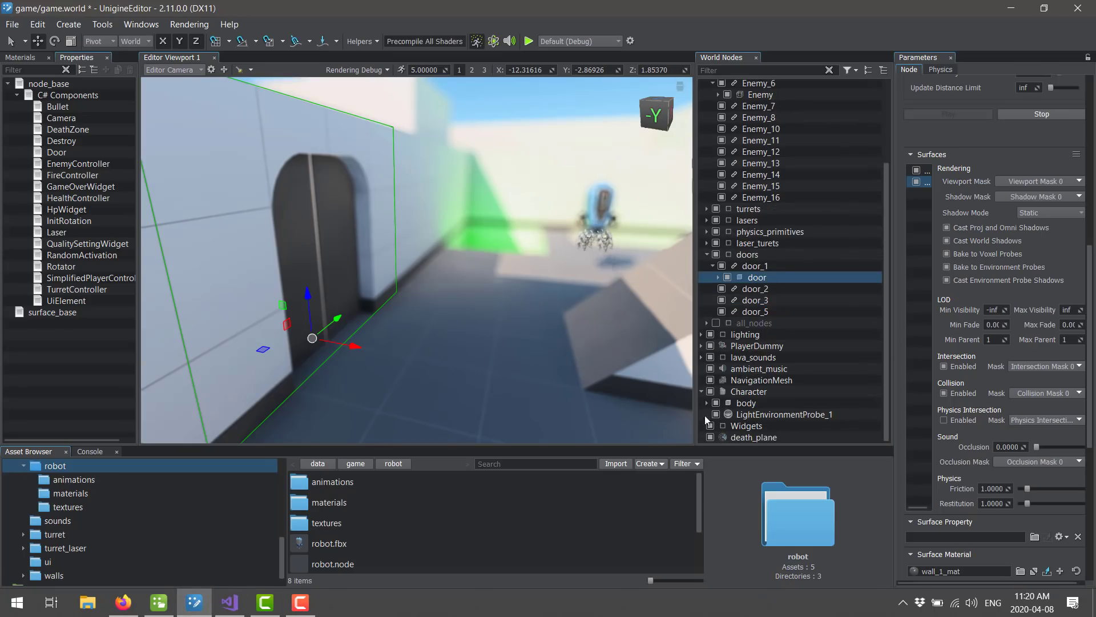
pyautogui.click(734, 393)
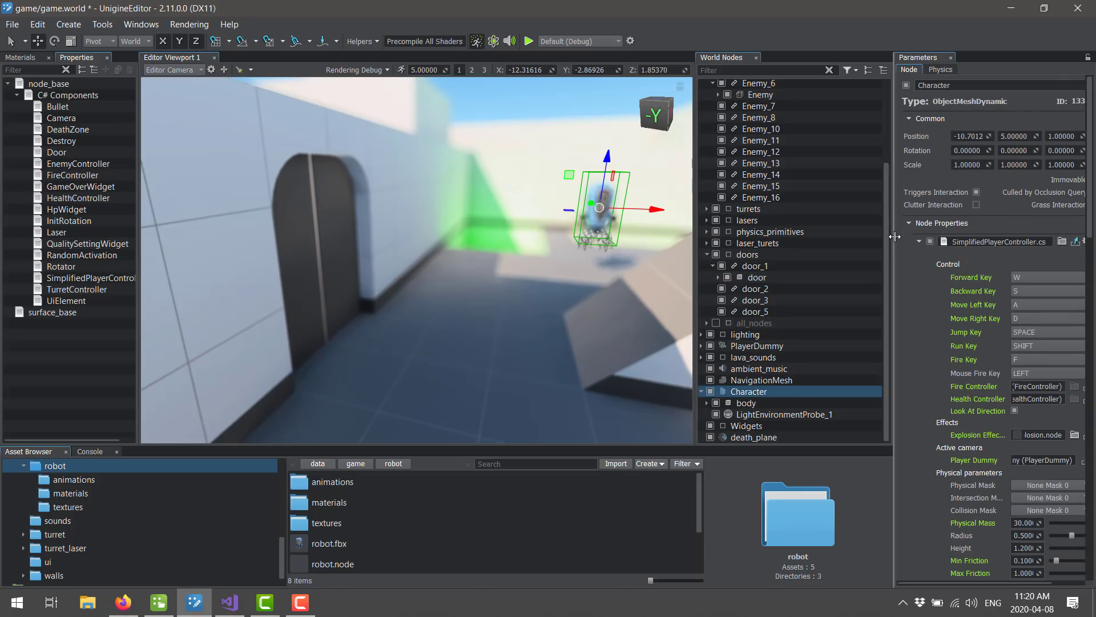
pyautogui.moveTo(893, 245); pyautogui.dragTo(732, 245)
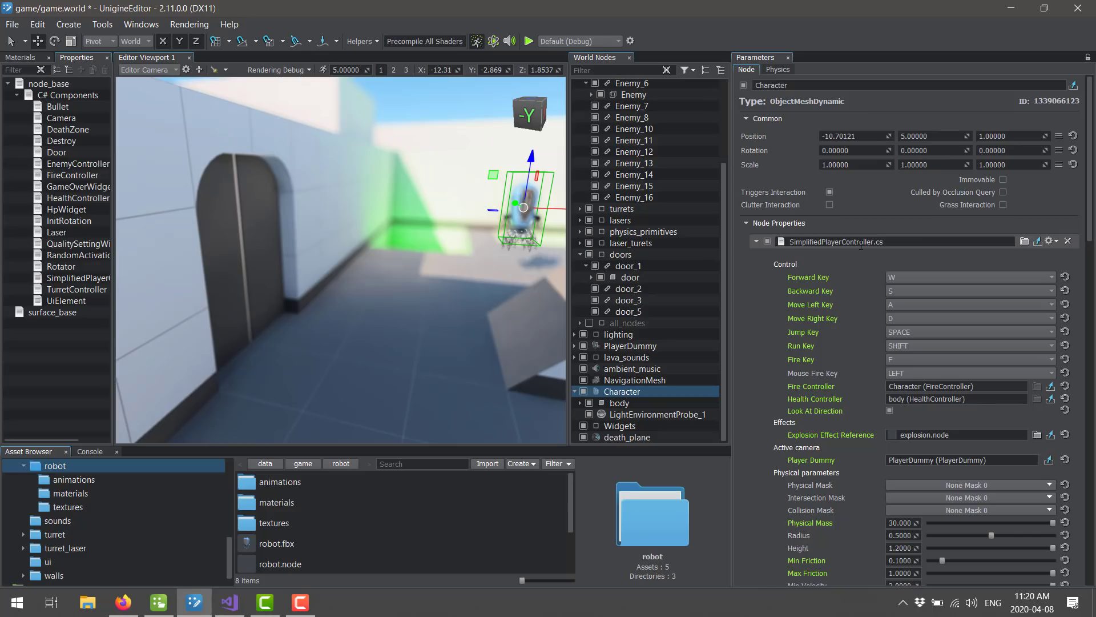
# - Check the Forward Key choices, keeping W, and scroll through the FireController settings
pyautogui.click(920, 275)
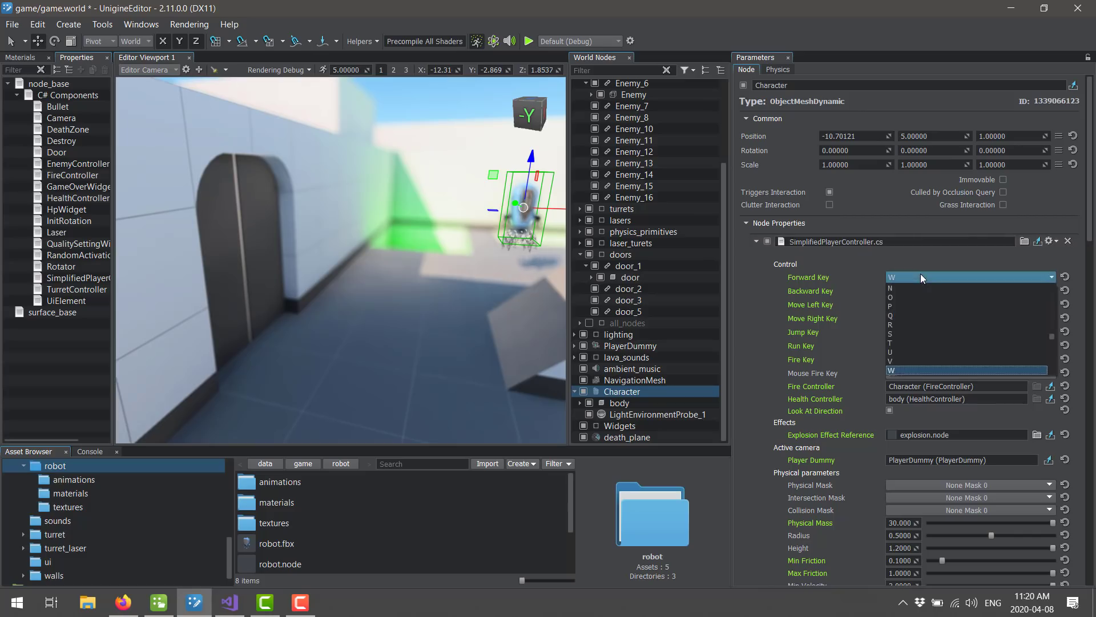
pyautogui.click(826, 277)
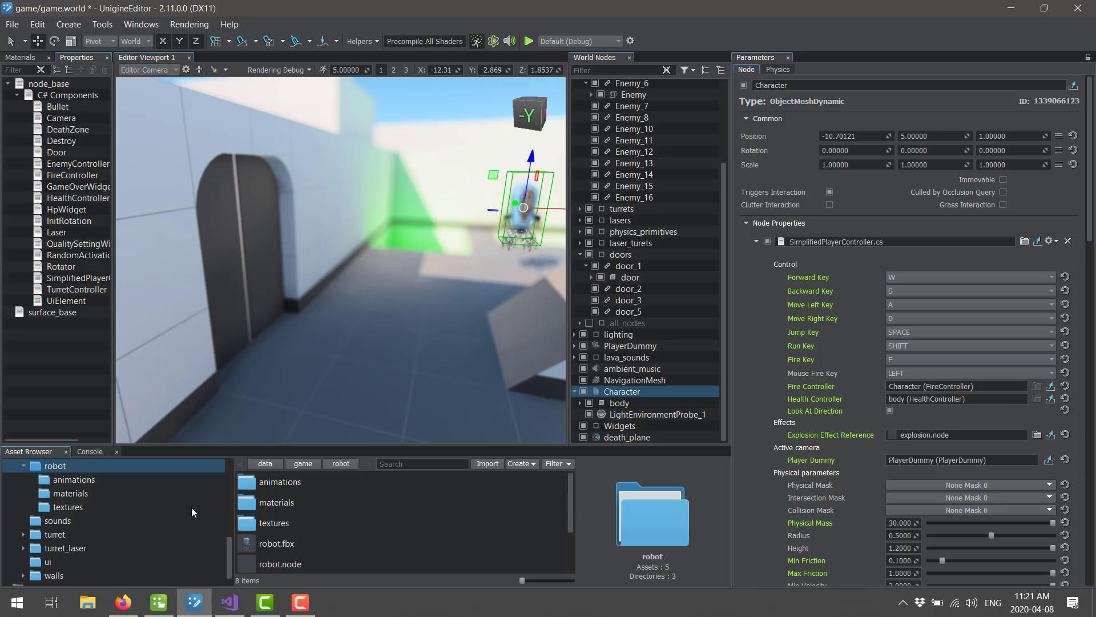
pyautogui.scroll(-5, 861, 371)
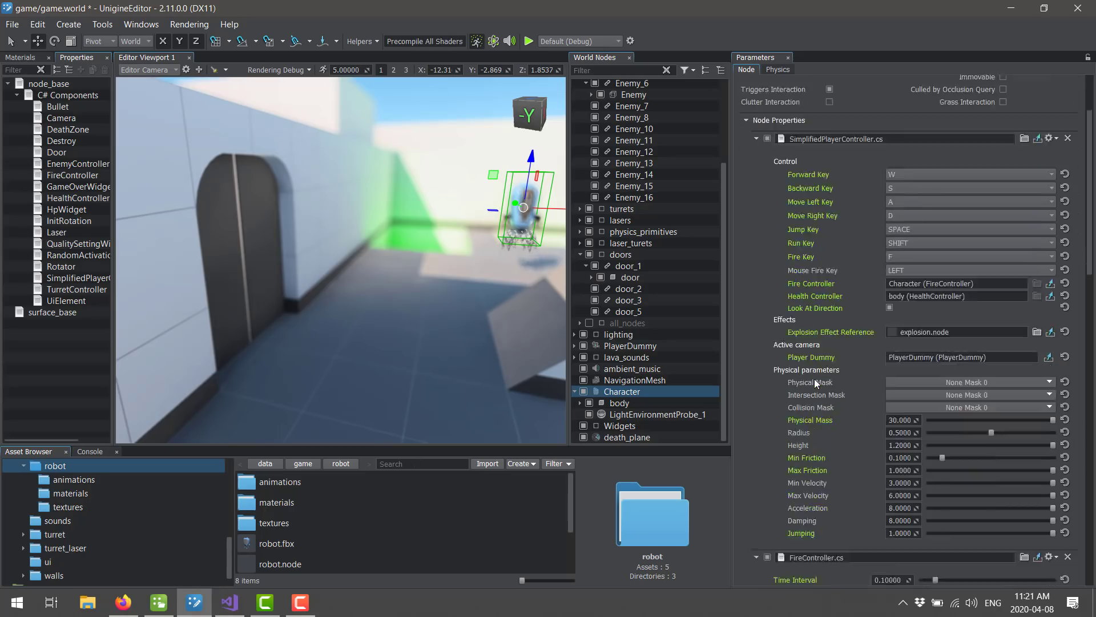
pyautogui.scroll(-4, 836, 381)
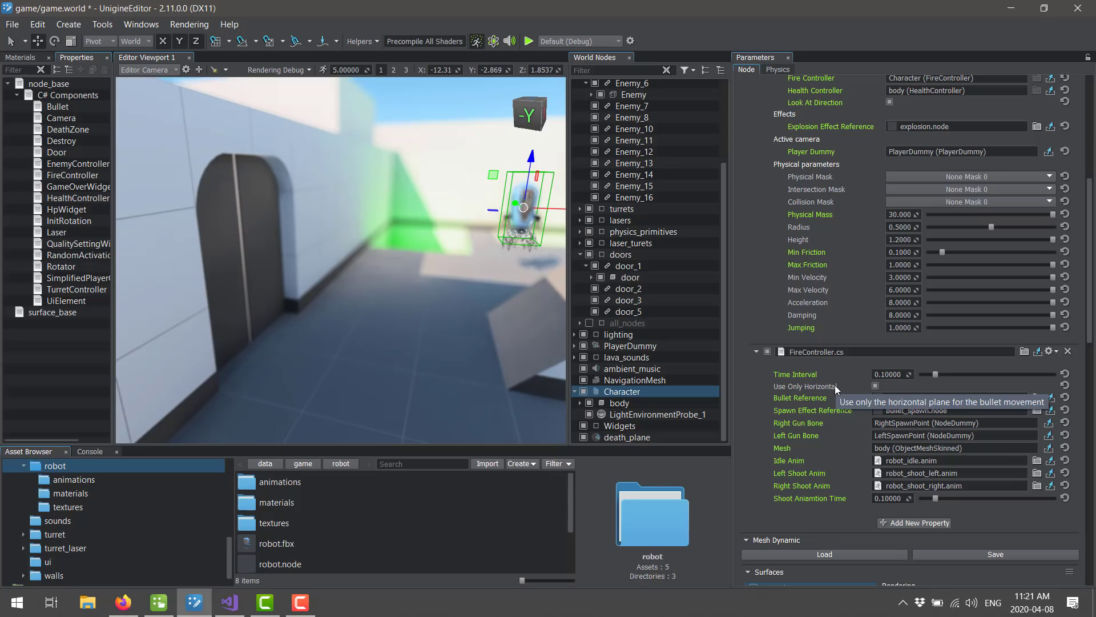
pyautogui.scroll(-8, 862, 351)
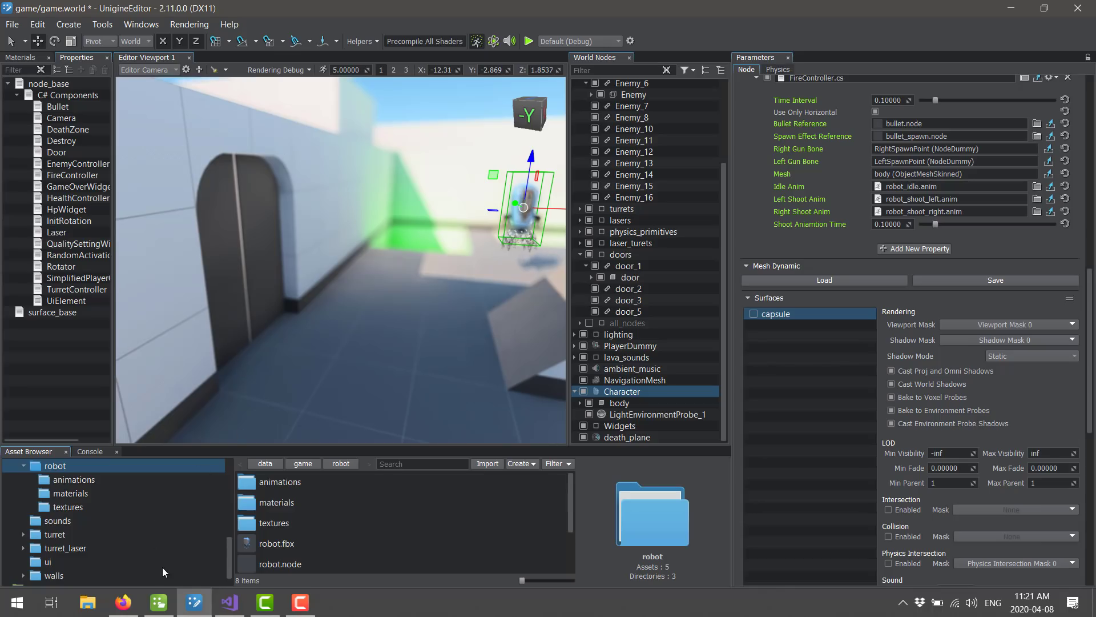
# - In the SDK Browser, review the installed SDK's versions and editions, then view Add-Ons
pyautogui.click(159, 602)
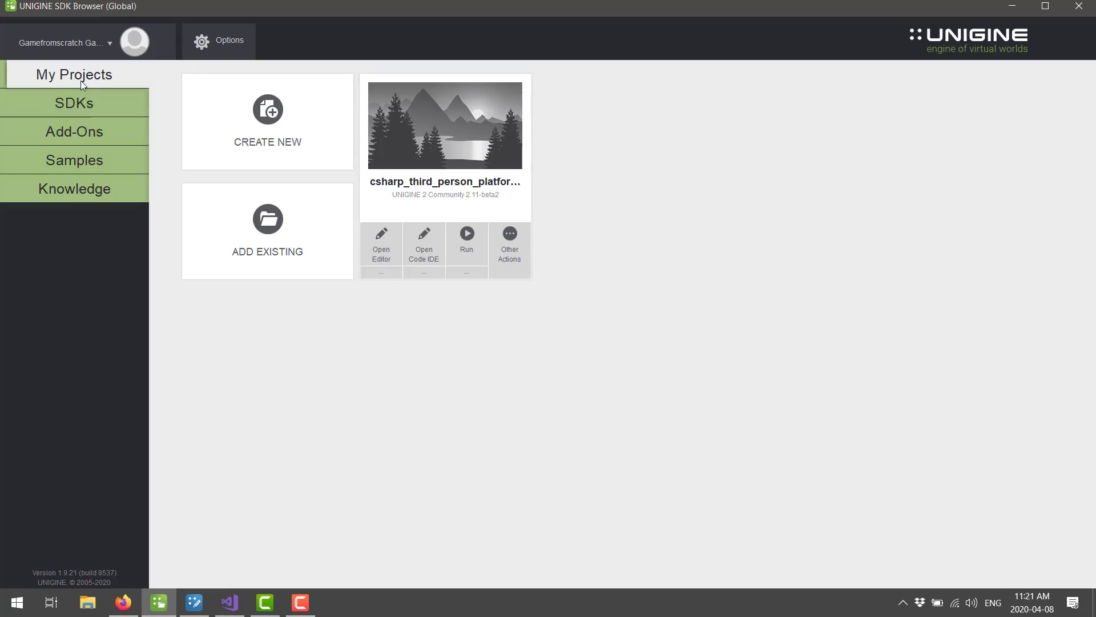
pyautogui.click(88, 103)
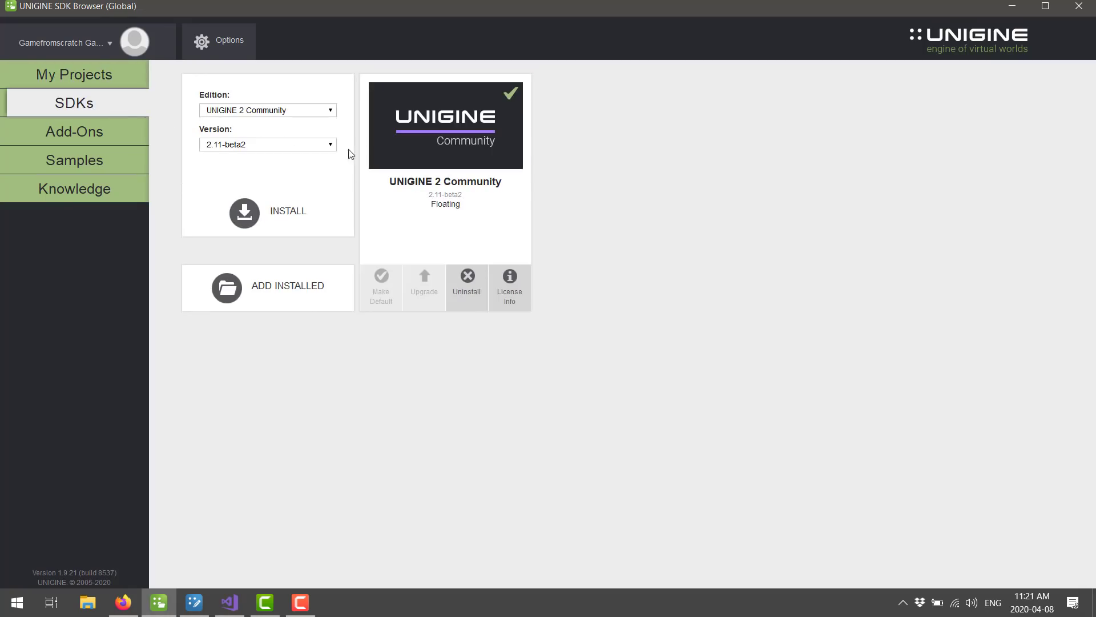
pyautogui.click(302, 144)
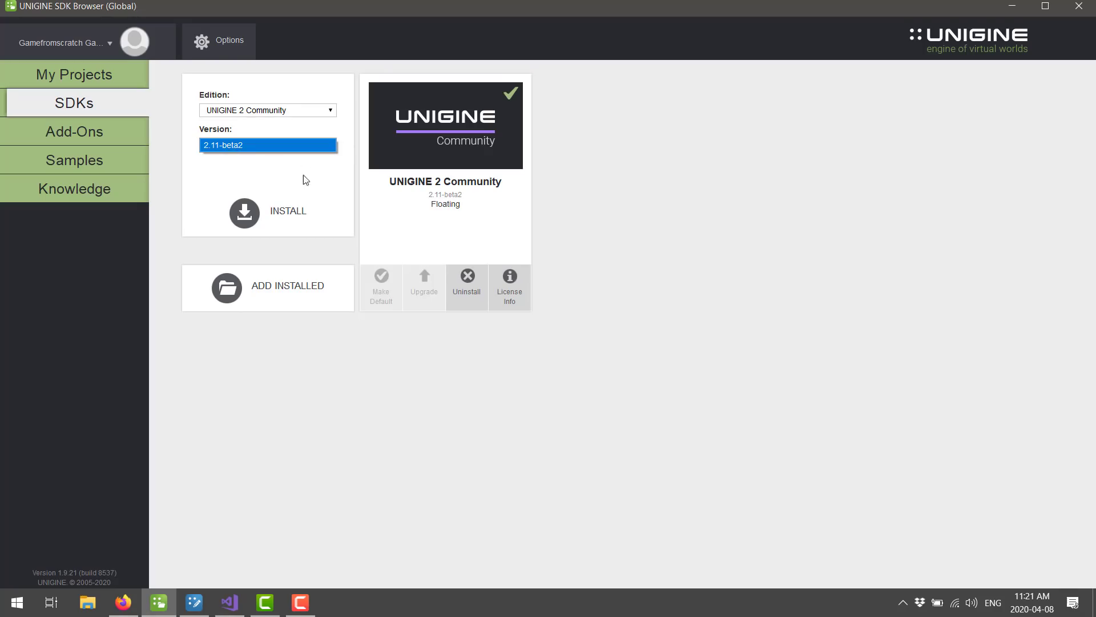
pyautogui.click(281, 112)
pyautogui.click(285, 110)
pyautogui.click(285, 110)
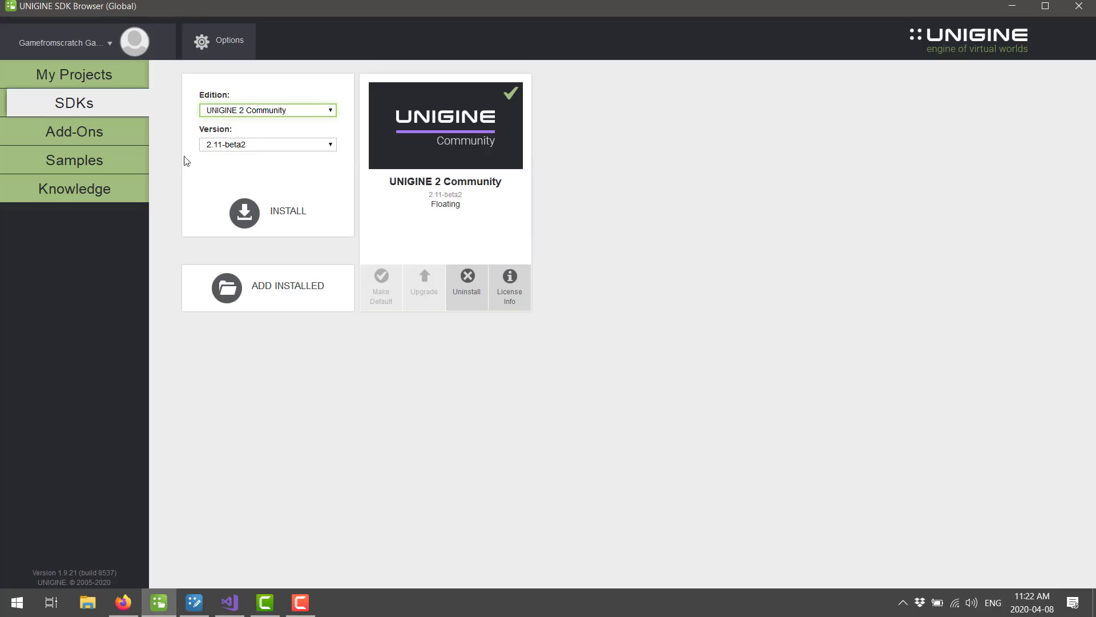
pyautogui.click(84, 141)
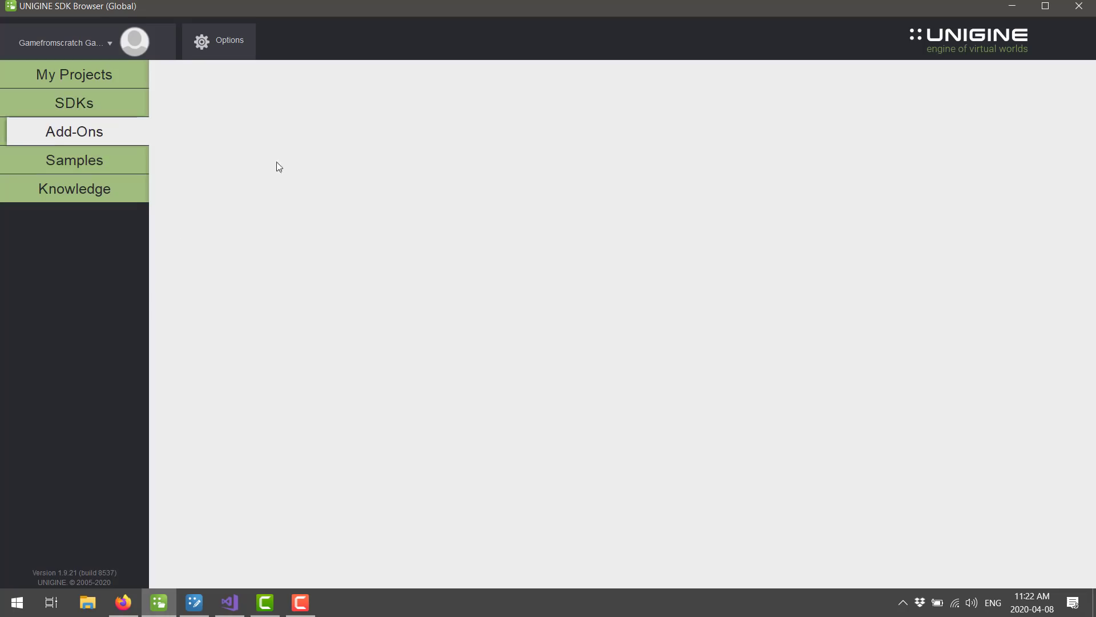
# - Switch between the SDKs and Add-Ons sections, ending back on SDKs
pyautogui.click(69, 112)
pyautogui.click(67, 129)
pyautogui.click(80, 104)
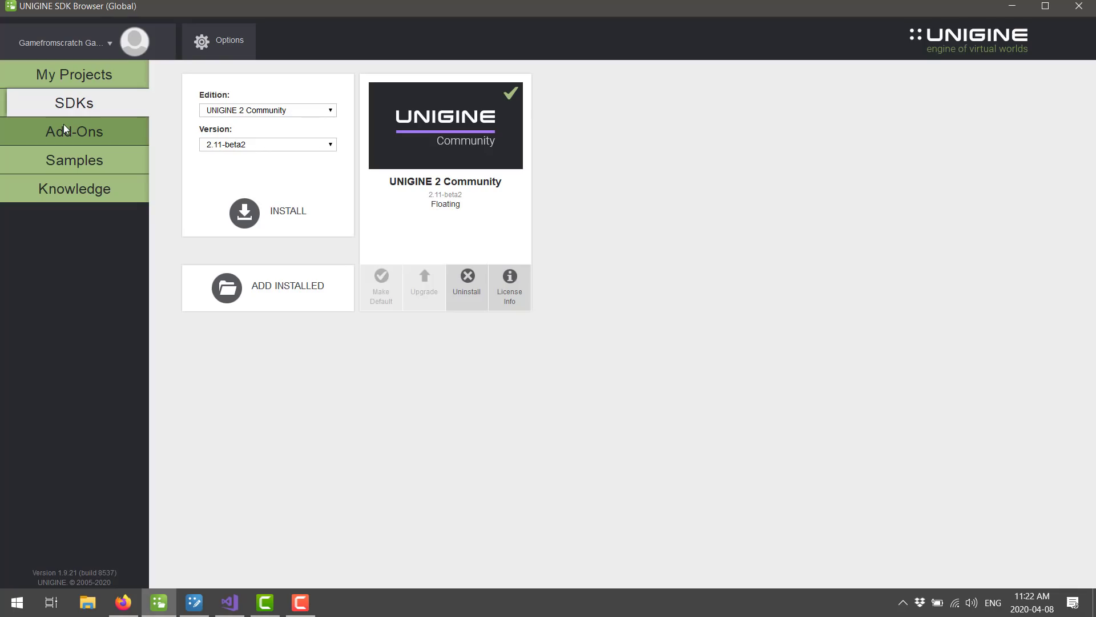
# - Open Samples, view Demos, then scroll through the UnigineScript sample grid
pyautogui.click(86, 160)
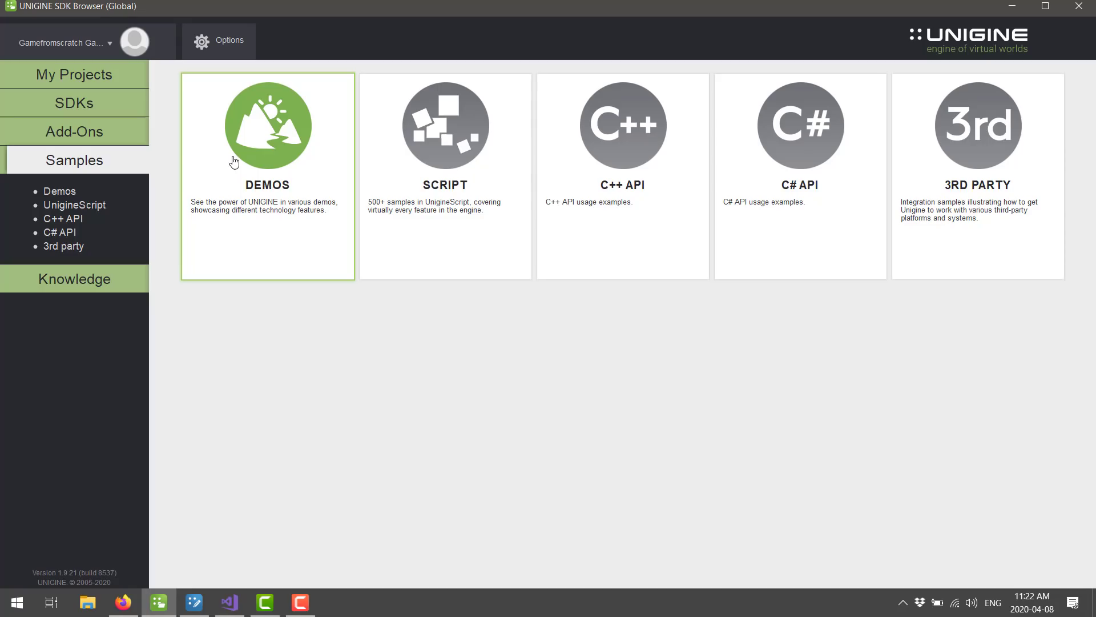
pyautogui.click(73, 193)
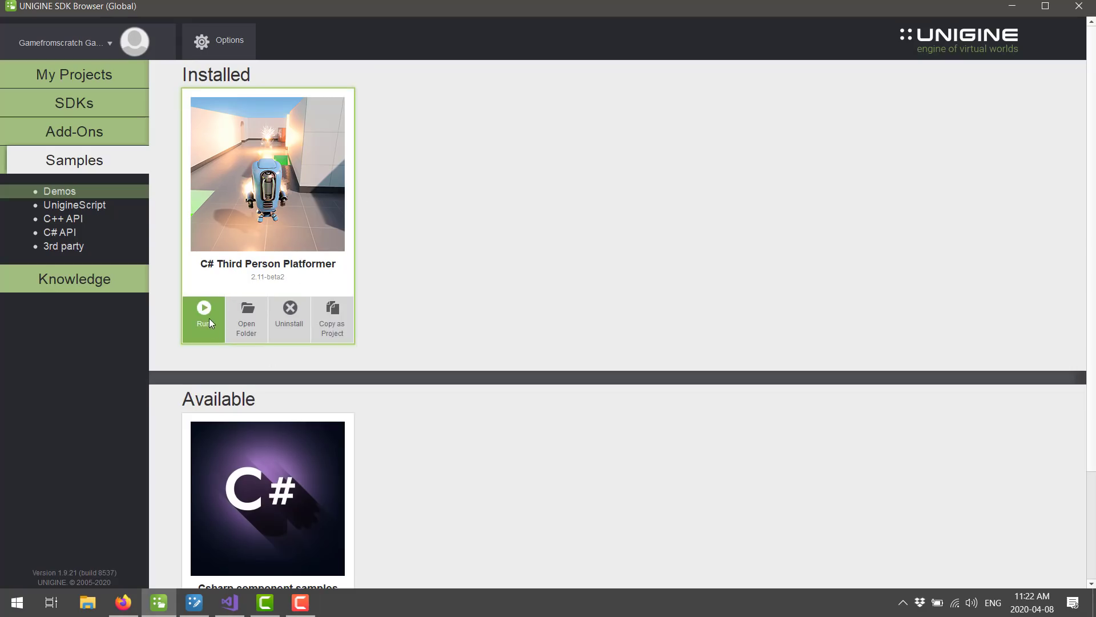
pyautogui.click(89, 205)
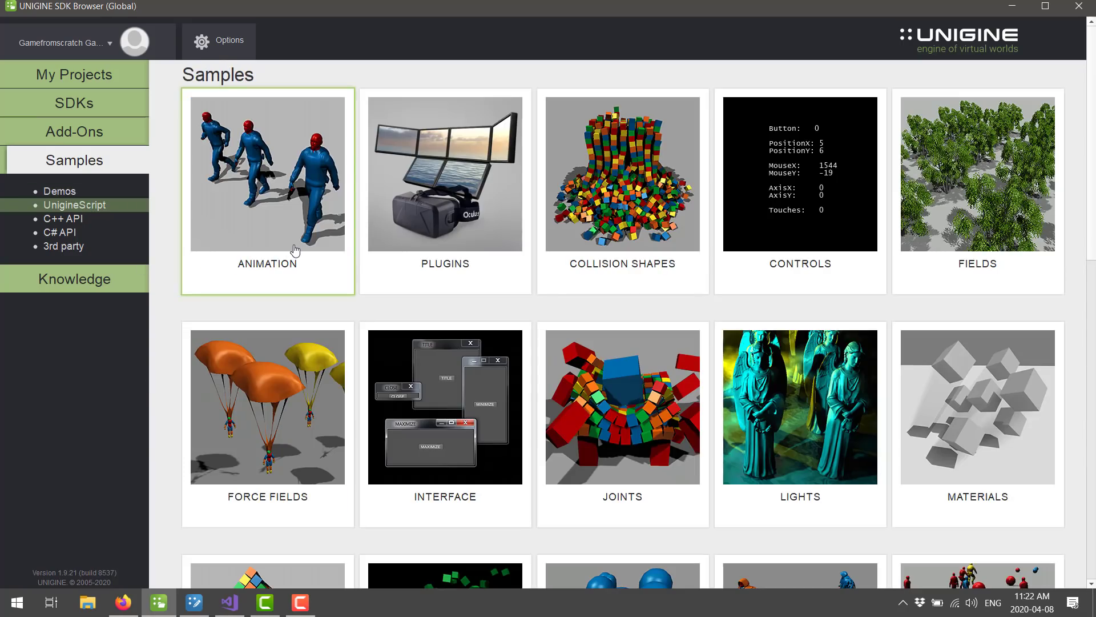
pyautogui.scroll(-3, 455, 249)
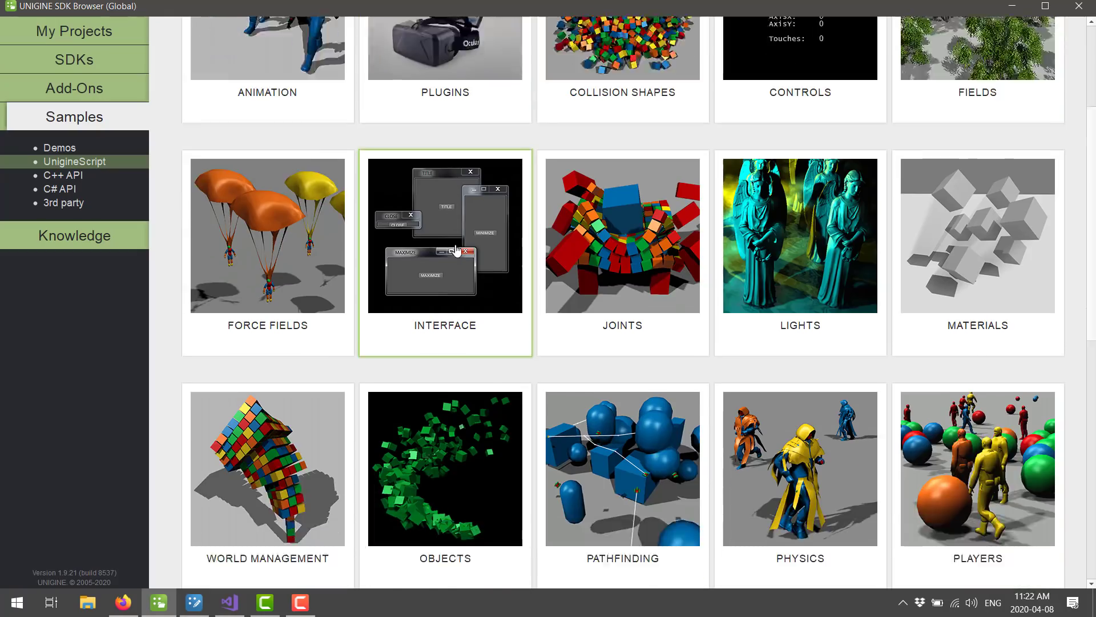
pyautogui.scroll(-8, 455, 249)
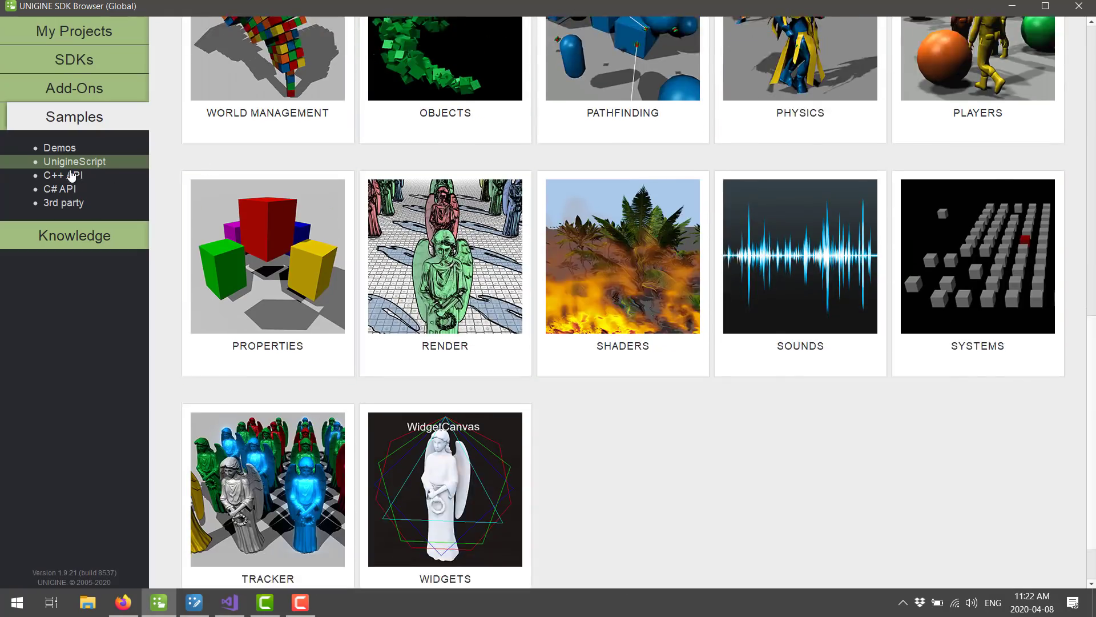
# - Browse the C++ API samples including Physics, then the C# API and 3rd party samples
pyautogui.click(71, 175)
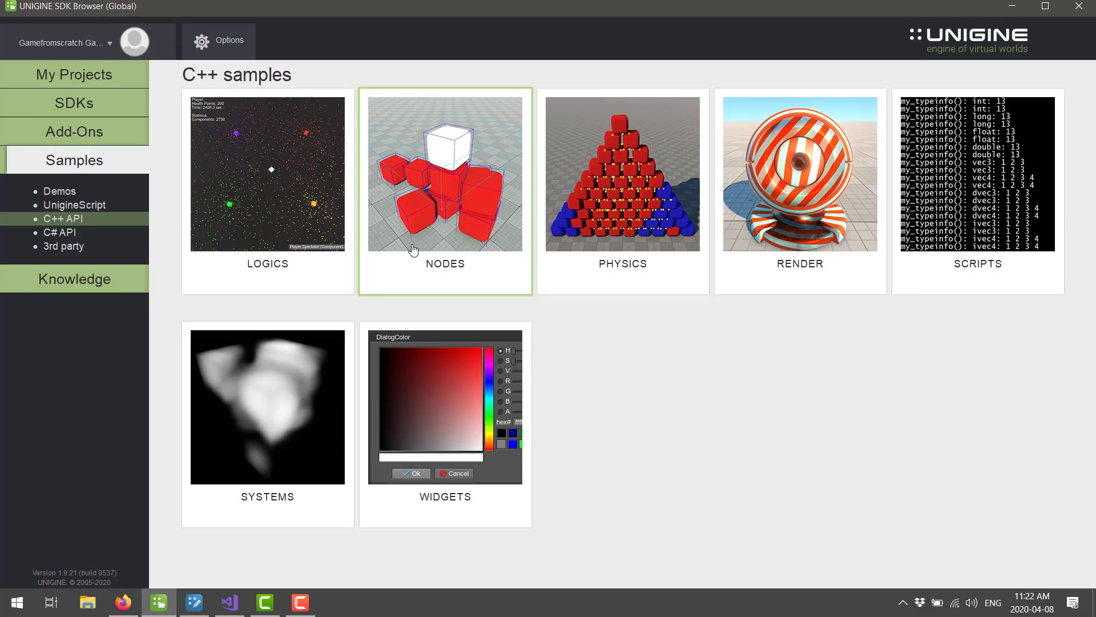
pyautogui.click(642, 180)
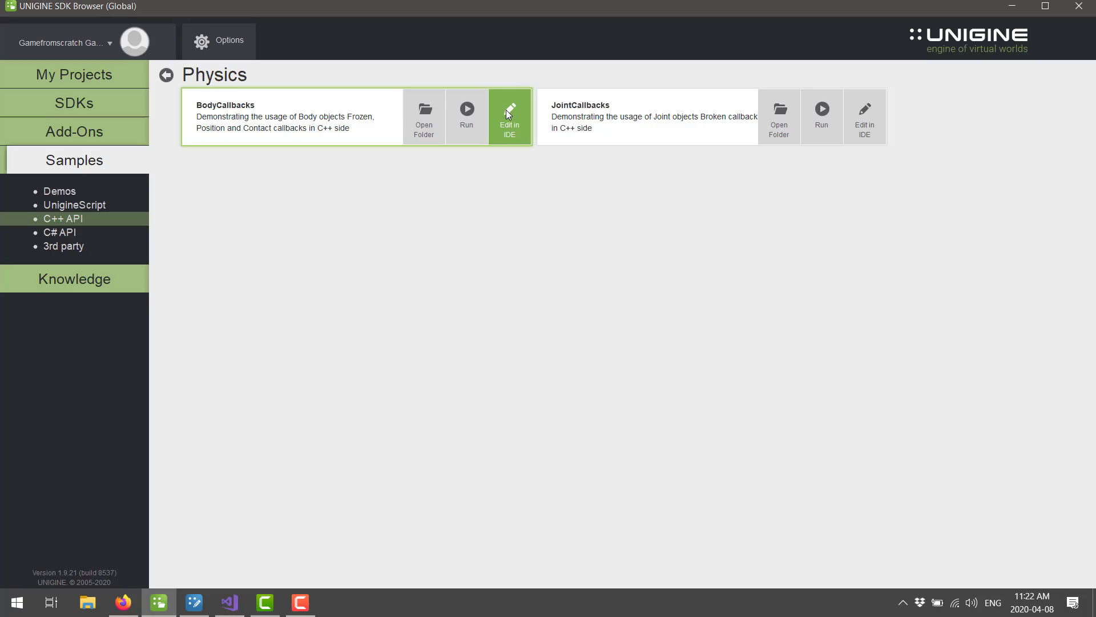
pyautogui.click(61, 233)
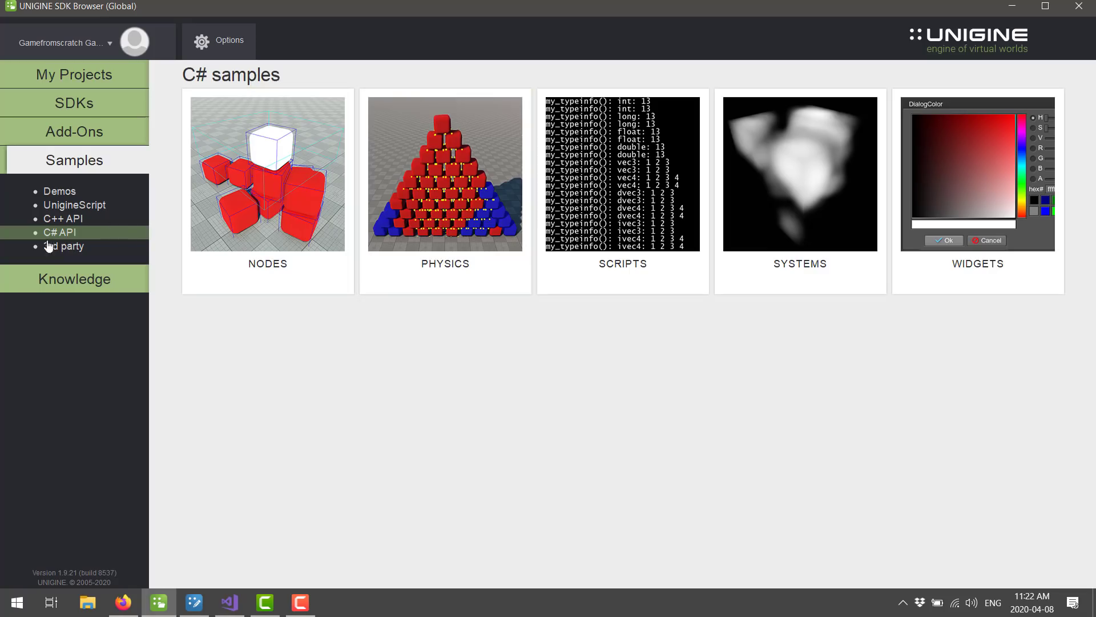
pyautogui.click(52, 247)
# - Return to the Demos samples showing C# Third Person Platformer and the Csharp component samples
pyautogui.click(73, 194)
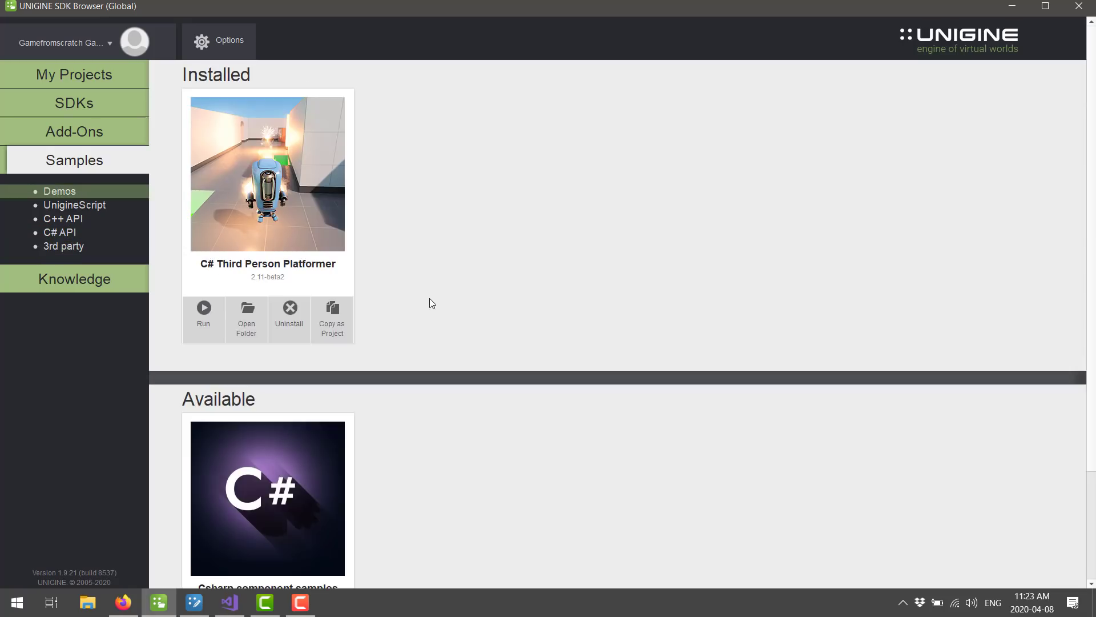
pyautogui.scroll(-3, 429, 298)
pyautogui.scroll(1, 429, 298)
pyautogui.scroll(2, 289, 387)
pyautogui.scroll(-2, 288, 422)
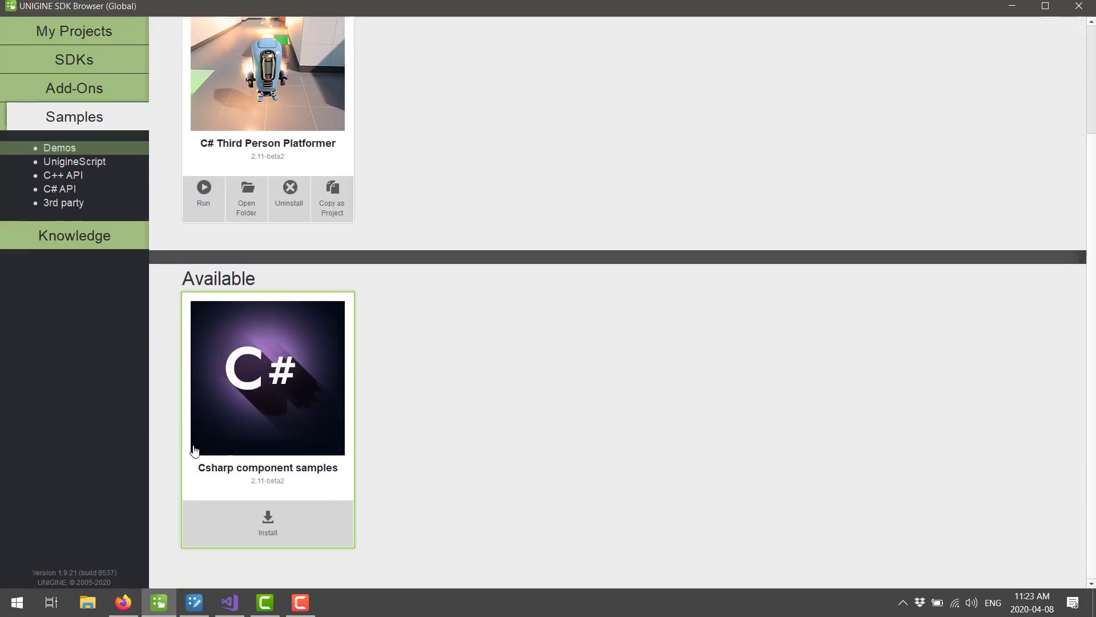
pyautogui.scroll(1, 289, 440)
pyautogui.scroll(2, 291, 434)
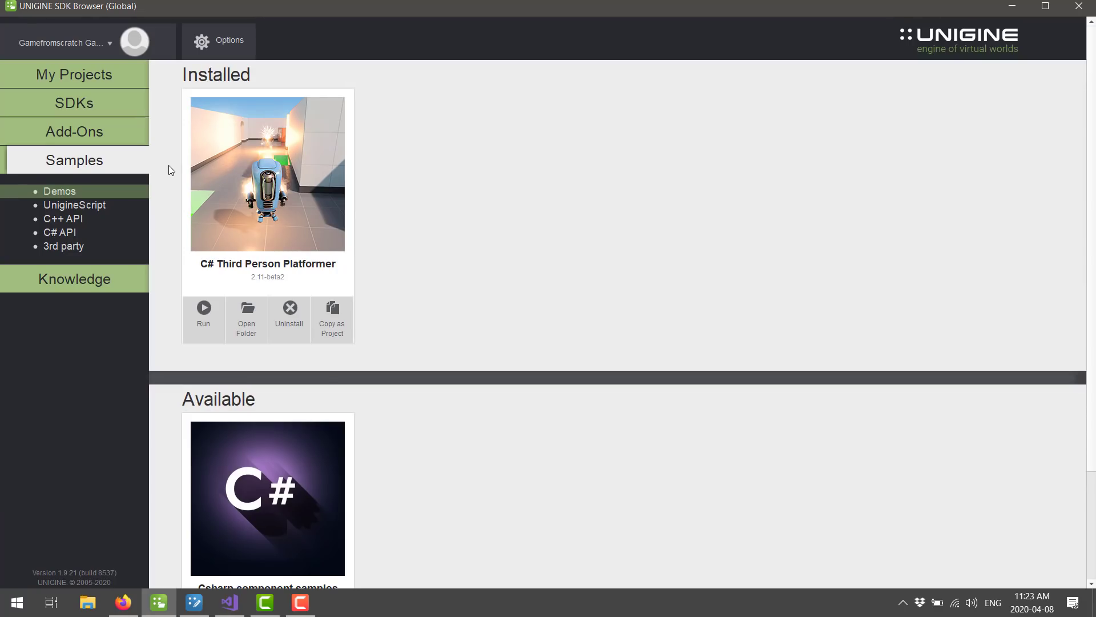
# - View the Knowledge resources and then the My Projects list
pyautogui.click(101, 287)
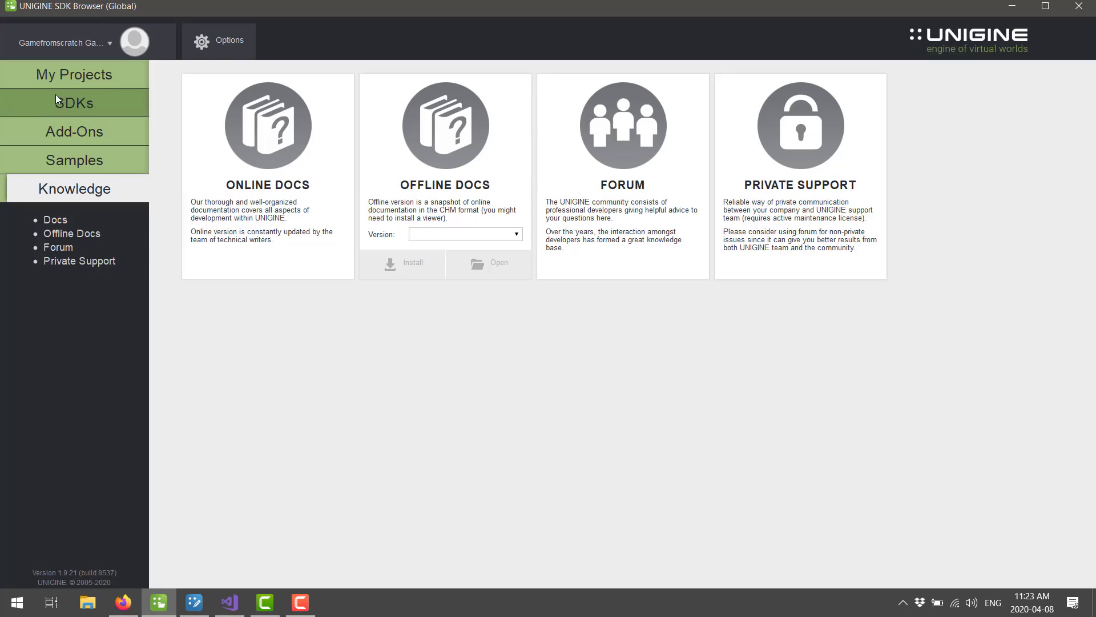
pyautogui.click(64, 76)
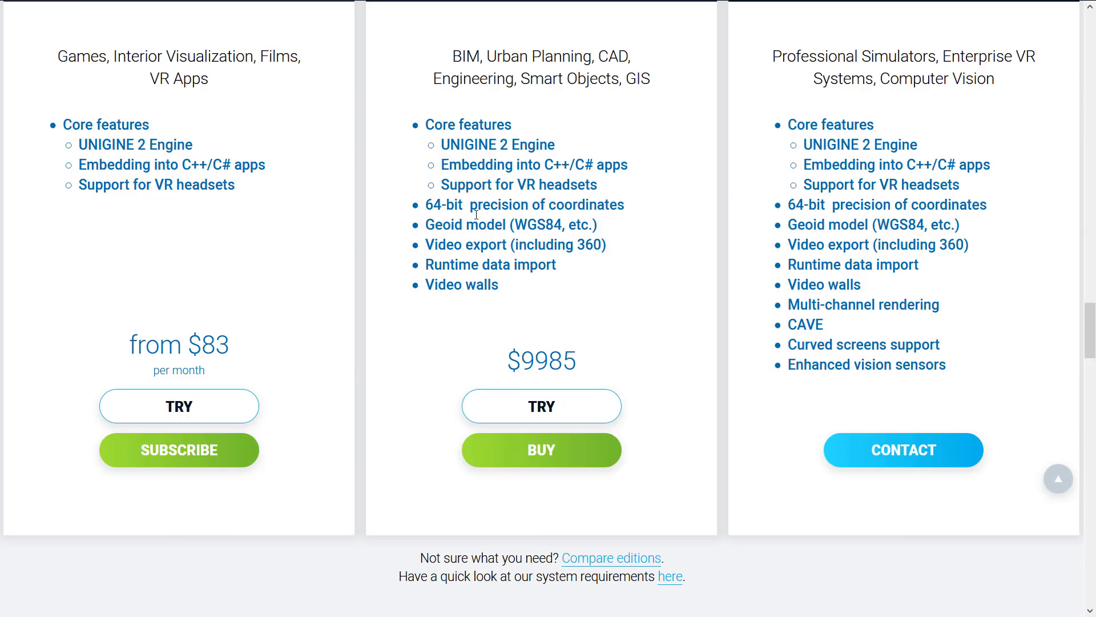
# - Return to the top of unigine.com, leave full screen, and scroll down to the footer
pyautogui.press('Home')
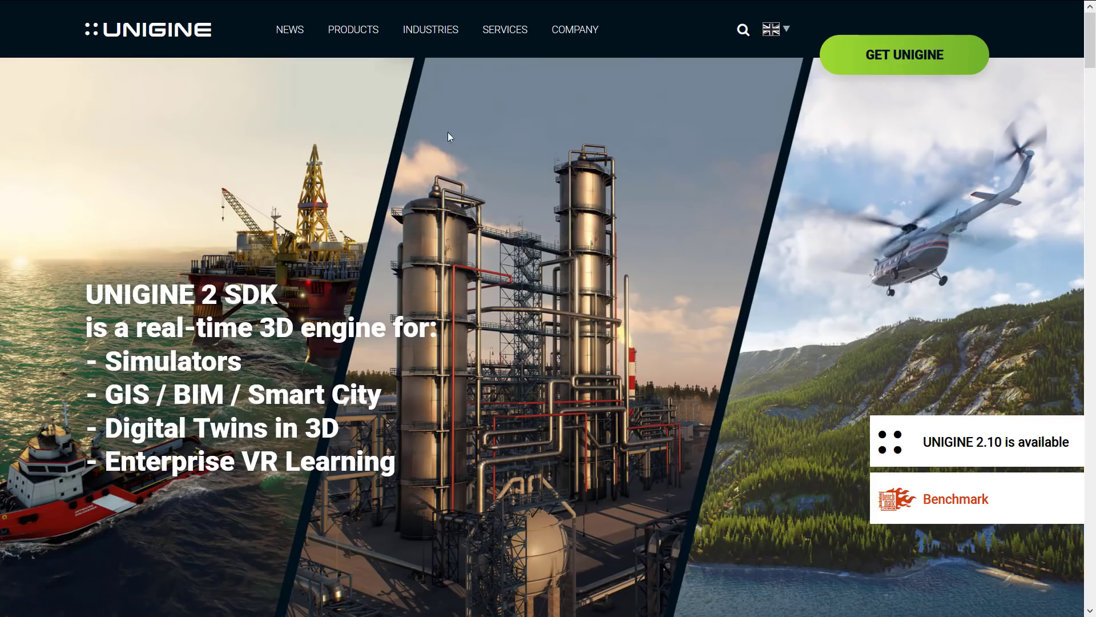
pyautogui.press('F11')
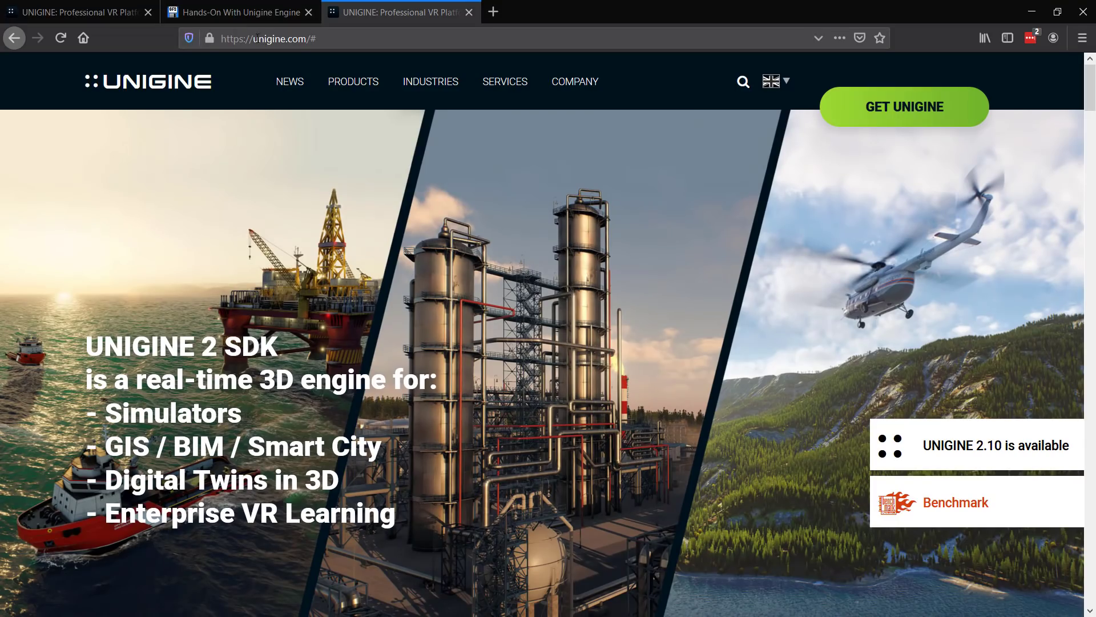
pyautogui.scroll(-5, 411, 227)
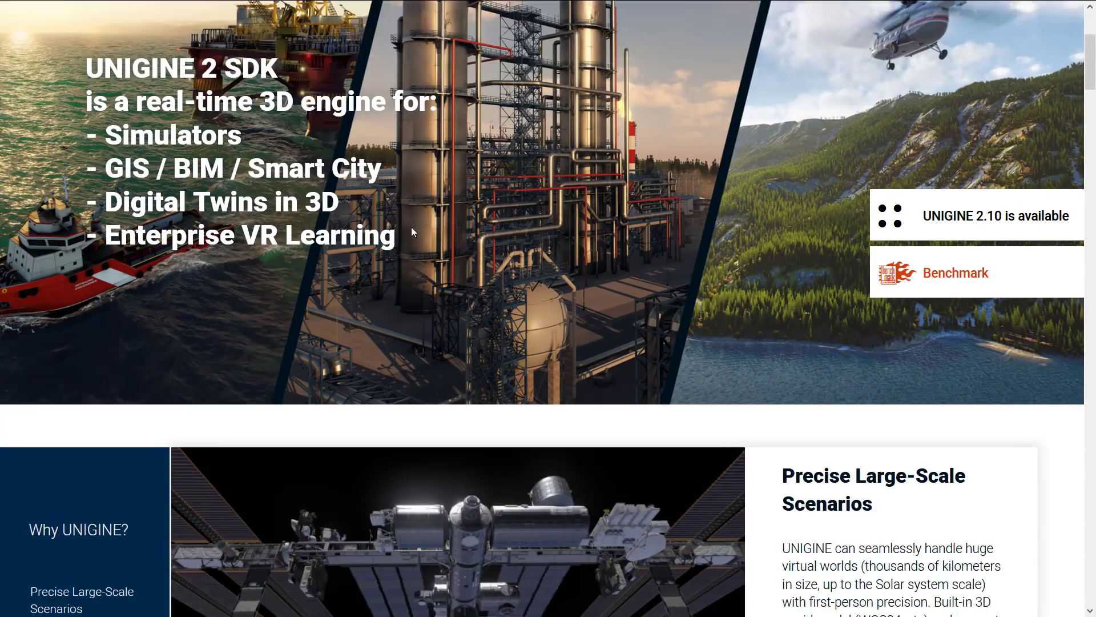
pyautogui.scroll(-9, 404, 221)
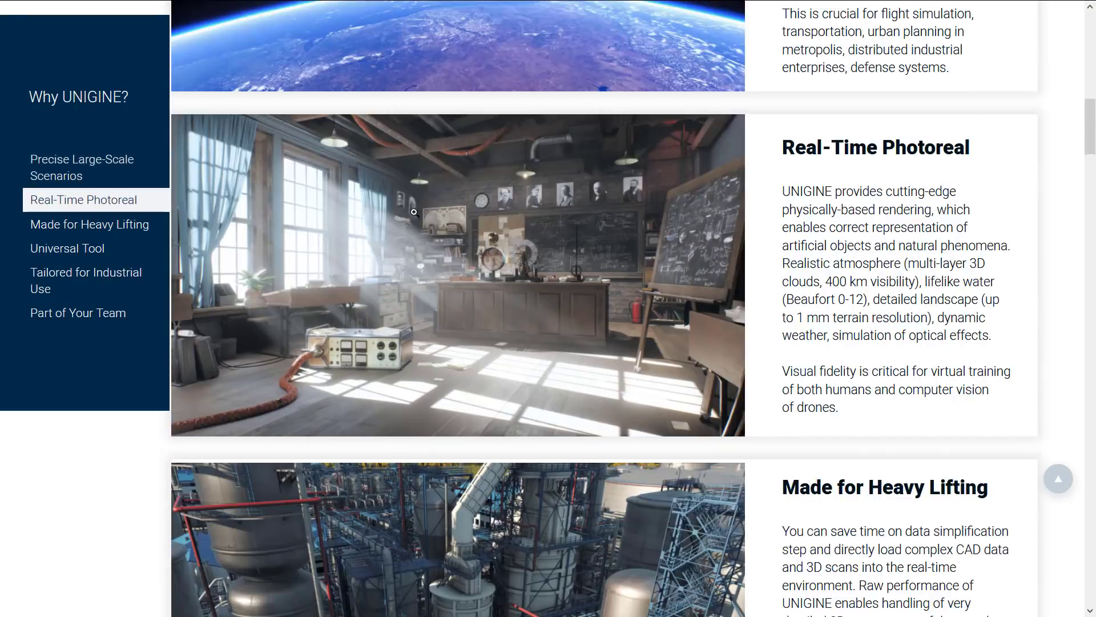
pyautogui.scroll(-11, 406, 214)
pyautogui.scroll(-14, 612, 240)
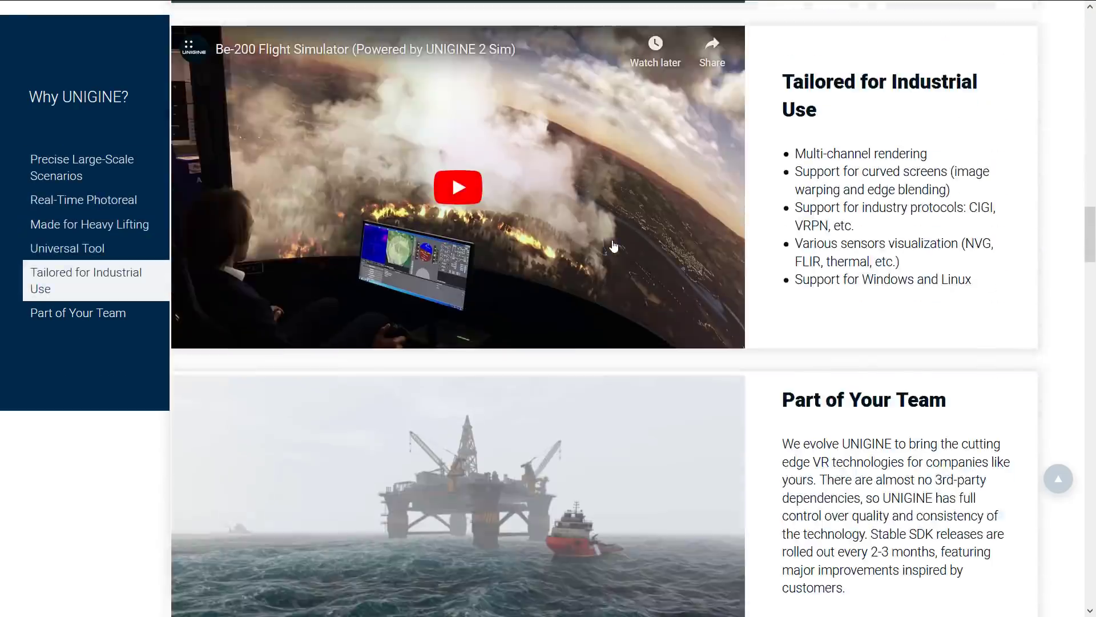
pyautogui.scroll(-15, 612, 240)
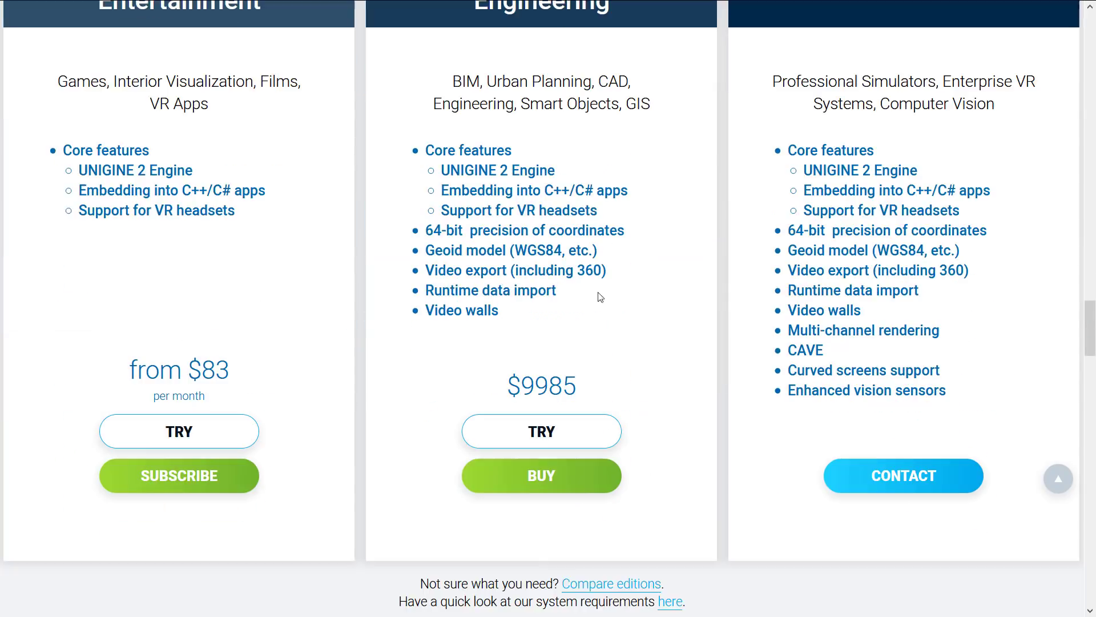
pyautogui.scroll(-20, 598, 292)
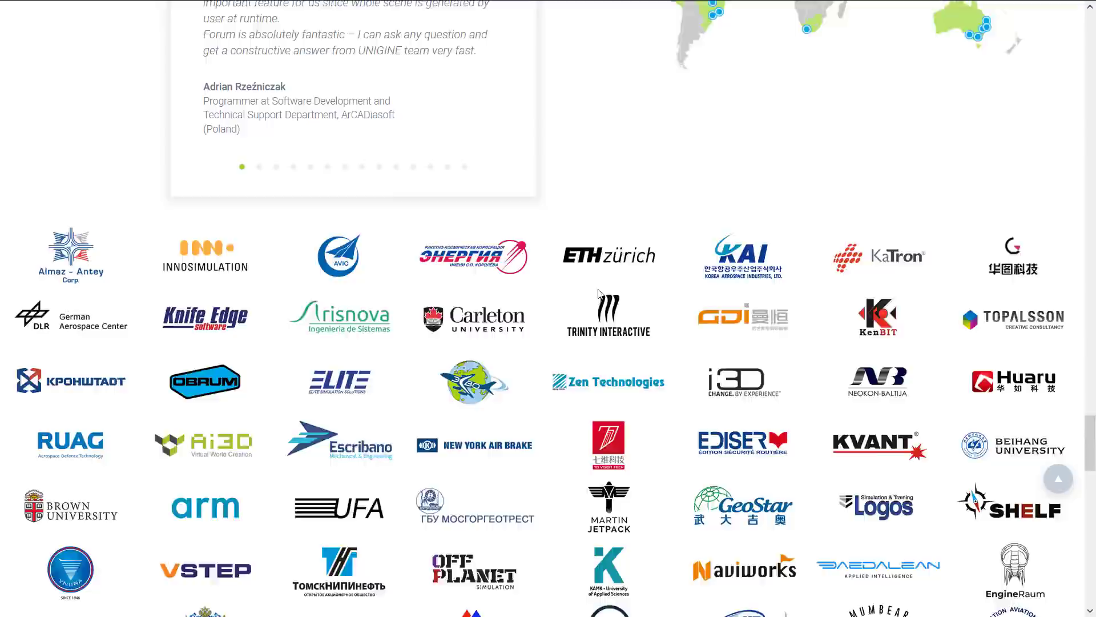
pyautogui.scroll(-13, 596, 280)
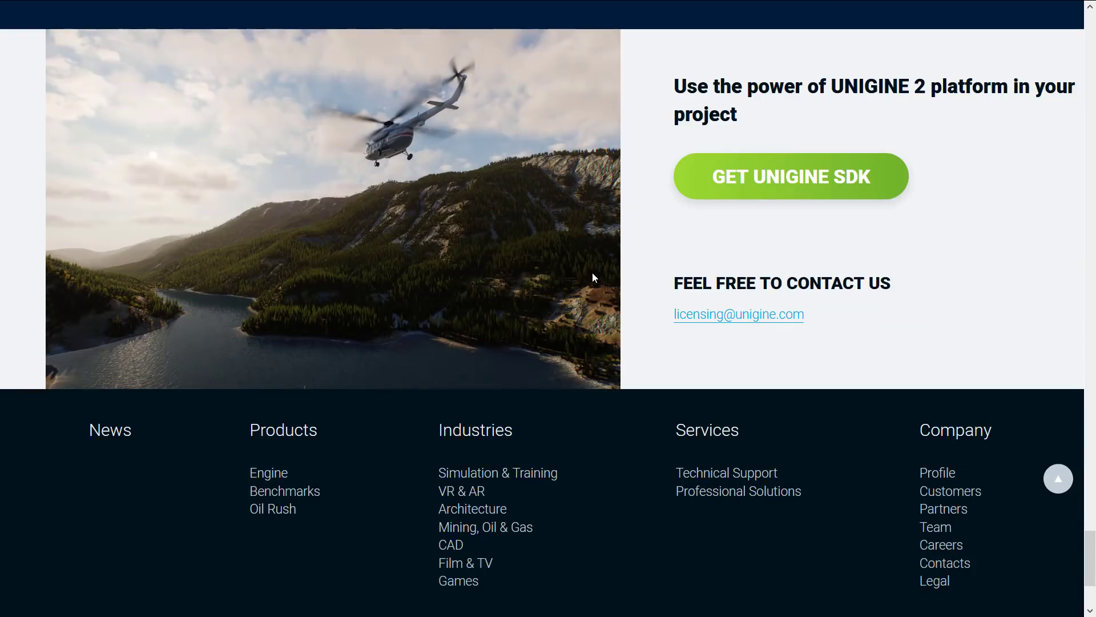
pyautogui.scroll(-2, 592, 272)
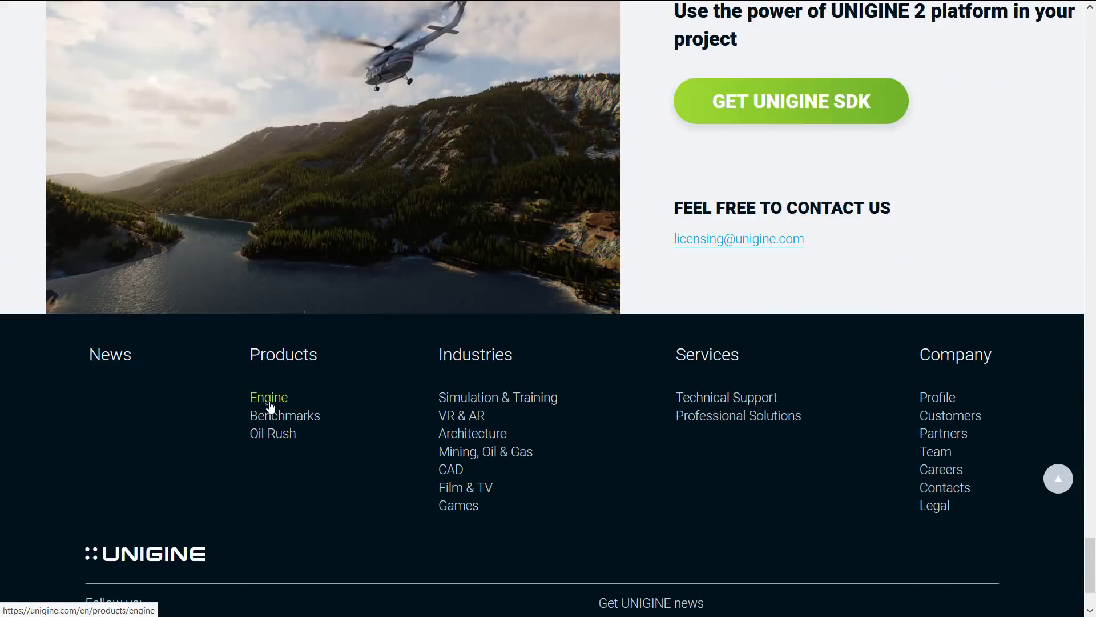
# - Go to the Engine product page via the footer's Products links
pyautogui.click(269, 398)
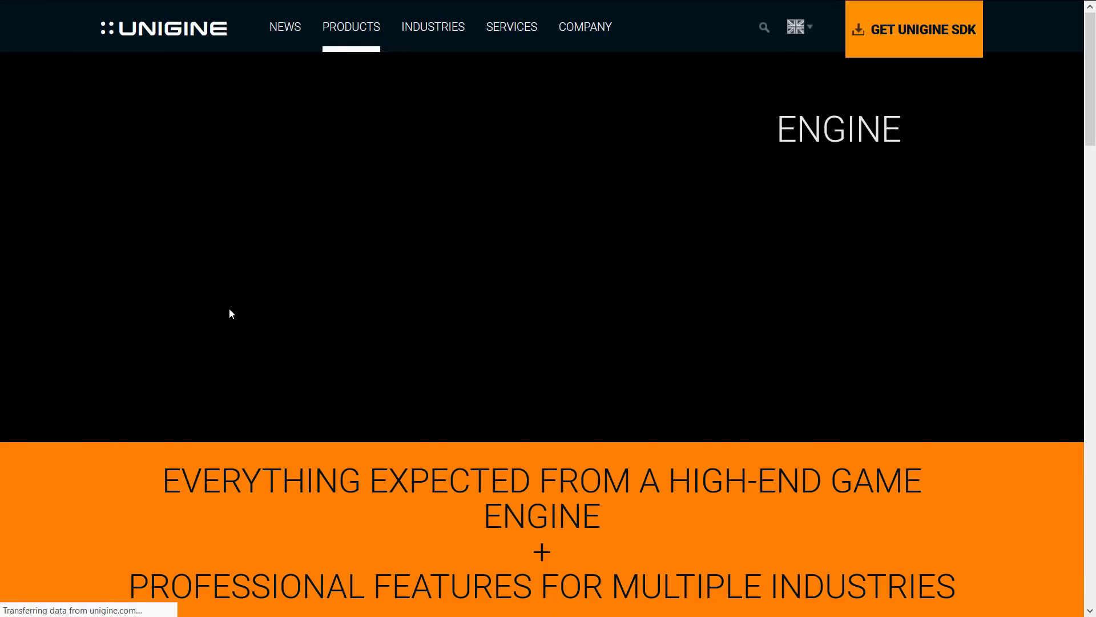